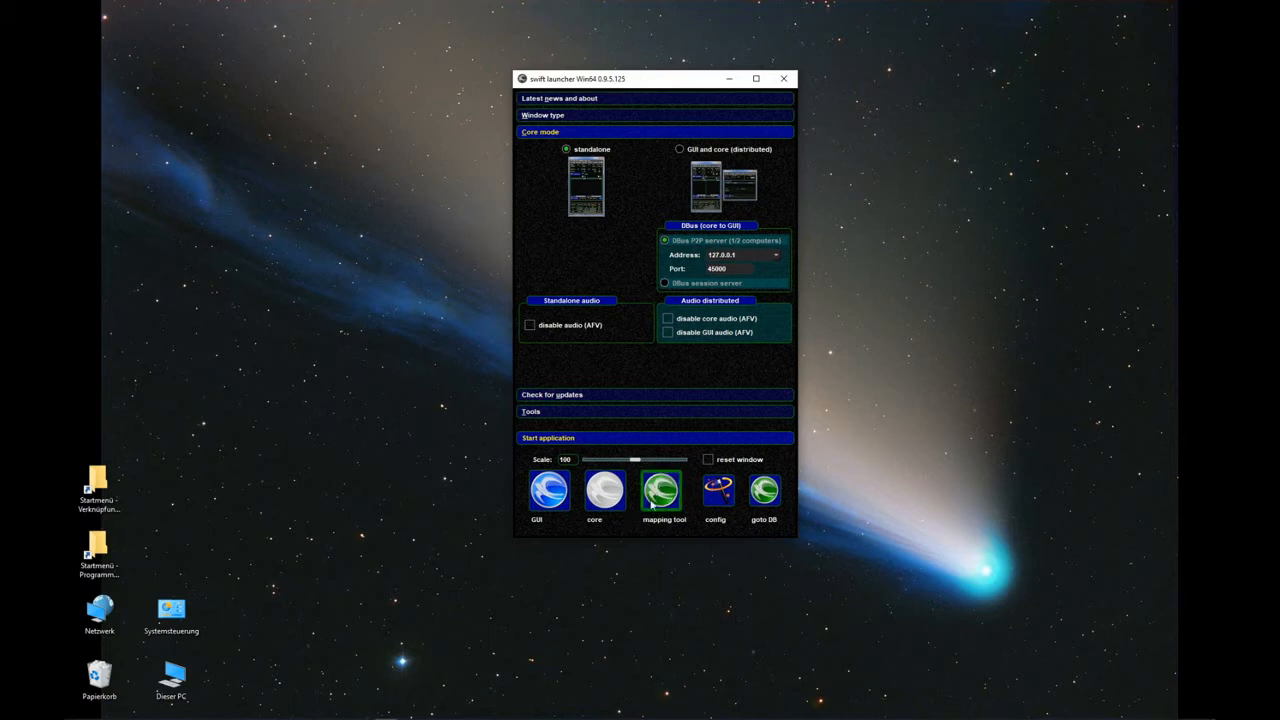
- Launch the swiftdata 0.9.5 64bit mapping tool and maximize its window
key("super")
type("swiftdata")
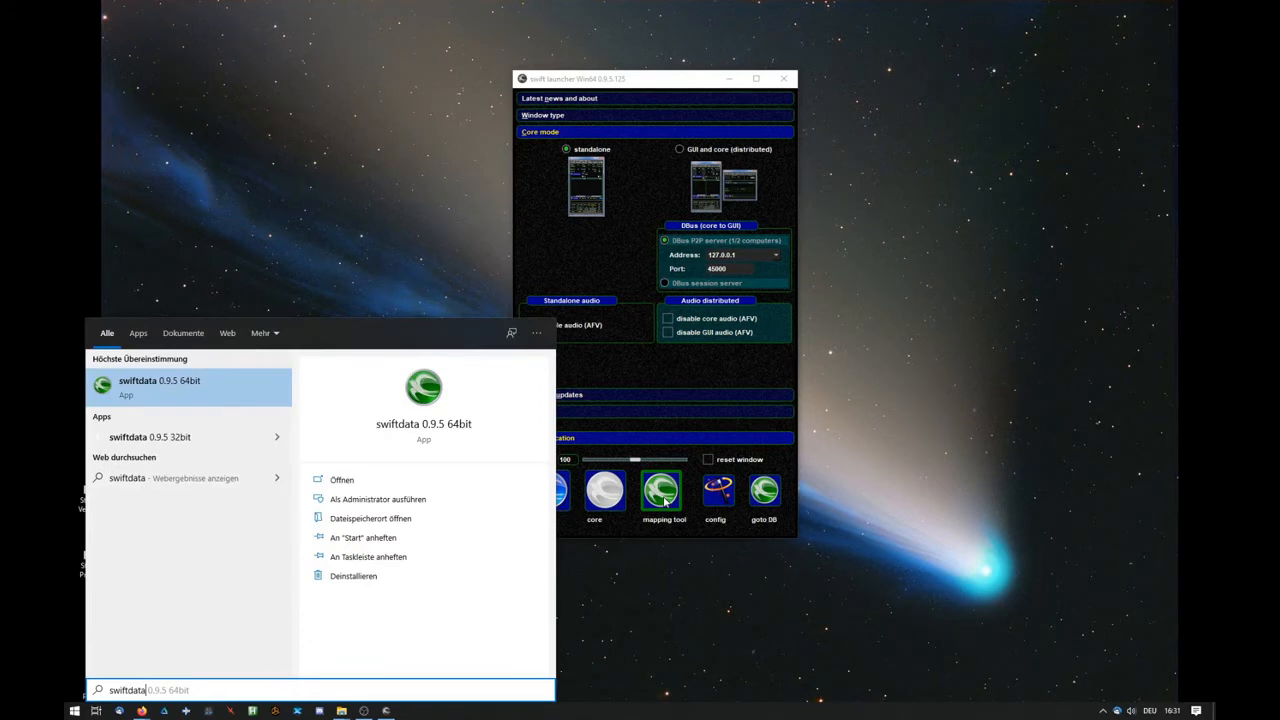
key("Return")
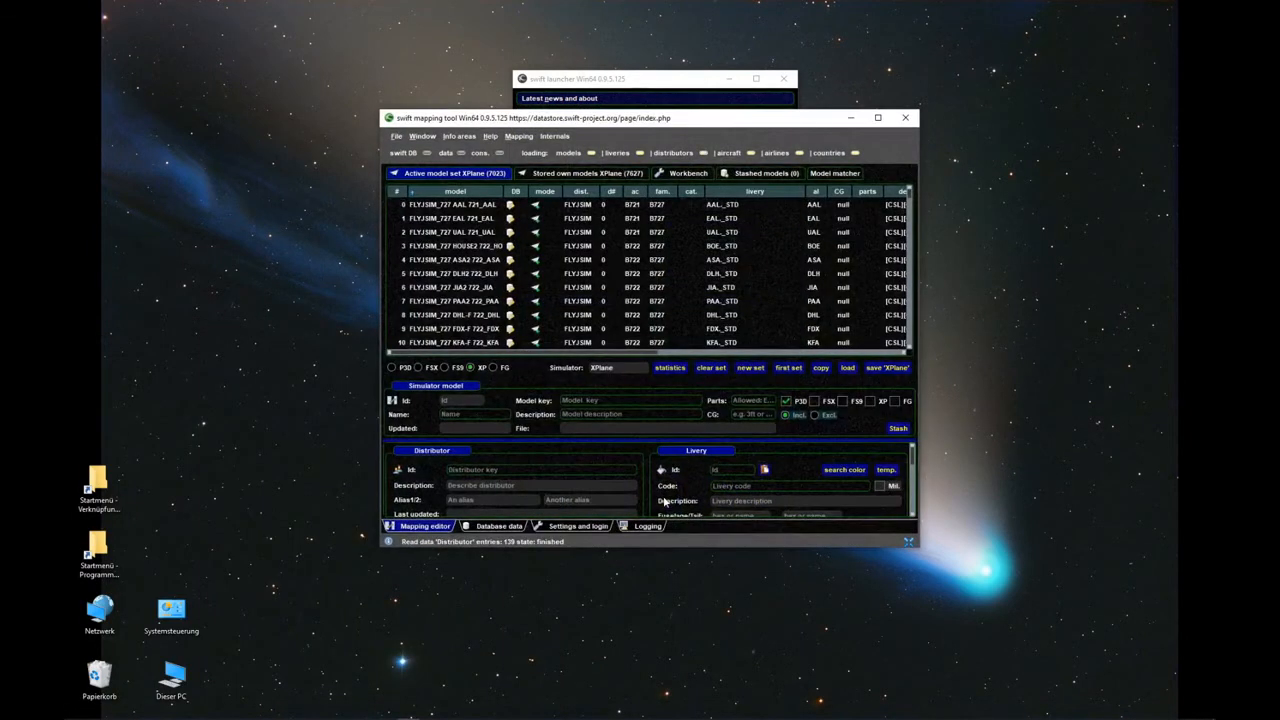
left_click(879, 118)
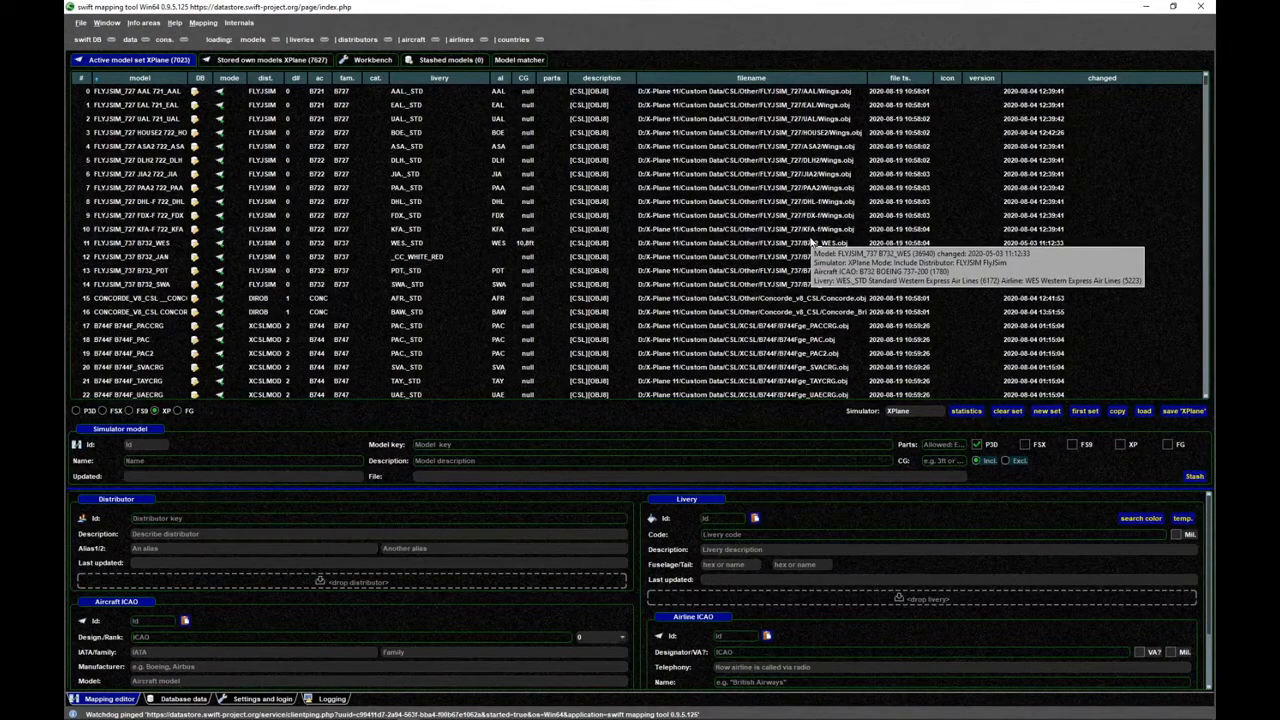
- Look over the active XPlane model set and the database tables of models, liveries, distributors, aircraft ICAO, airline ICAO and countries
left_click(240, 176)
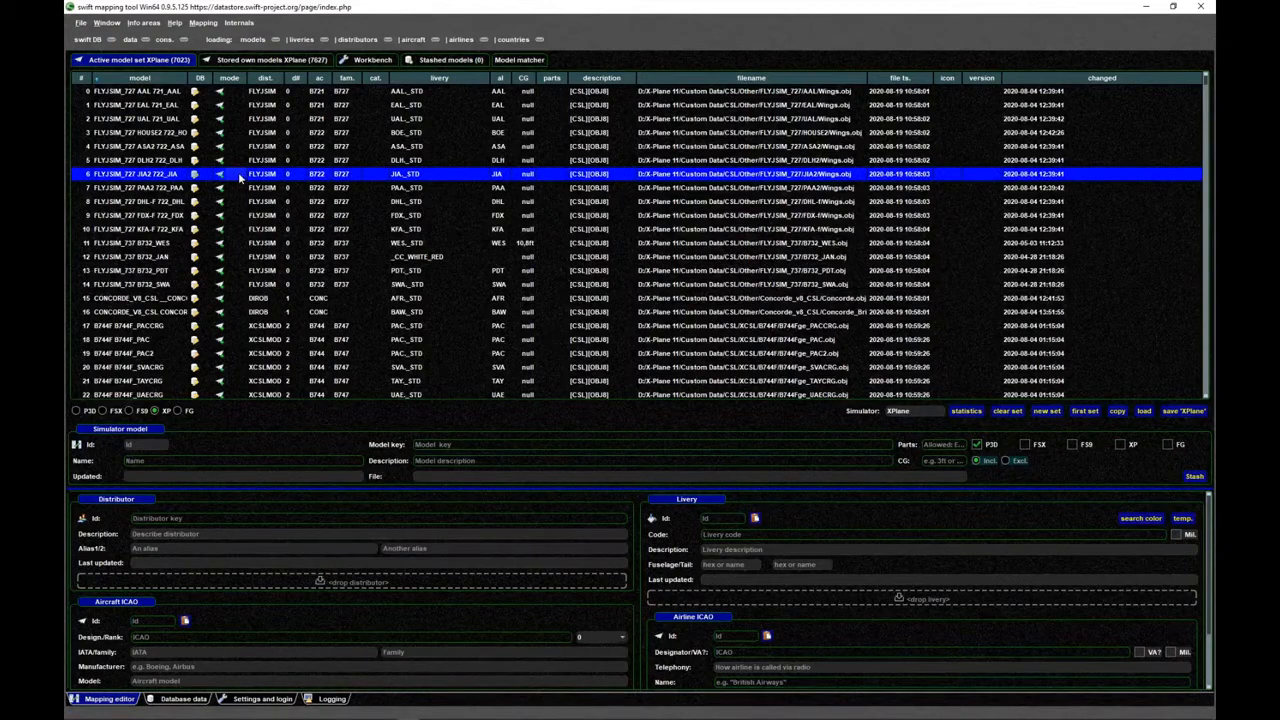
left_click(271, 205)
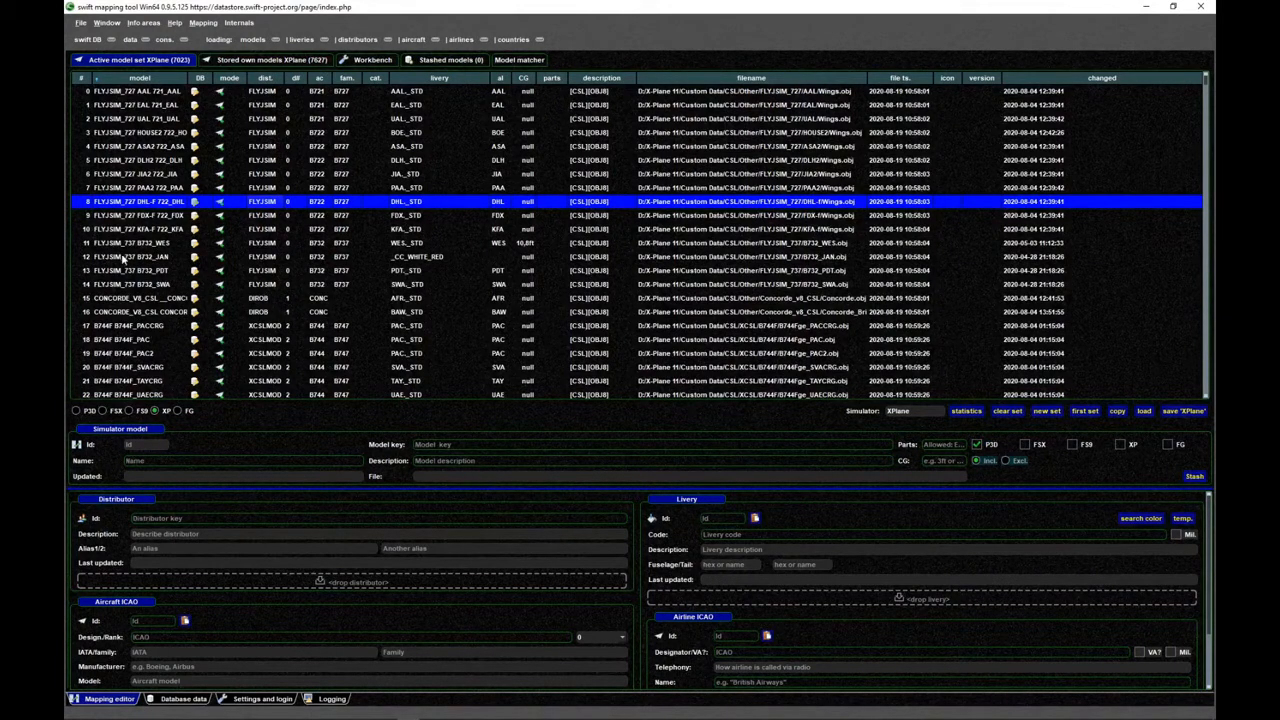
left_click(182, 700)
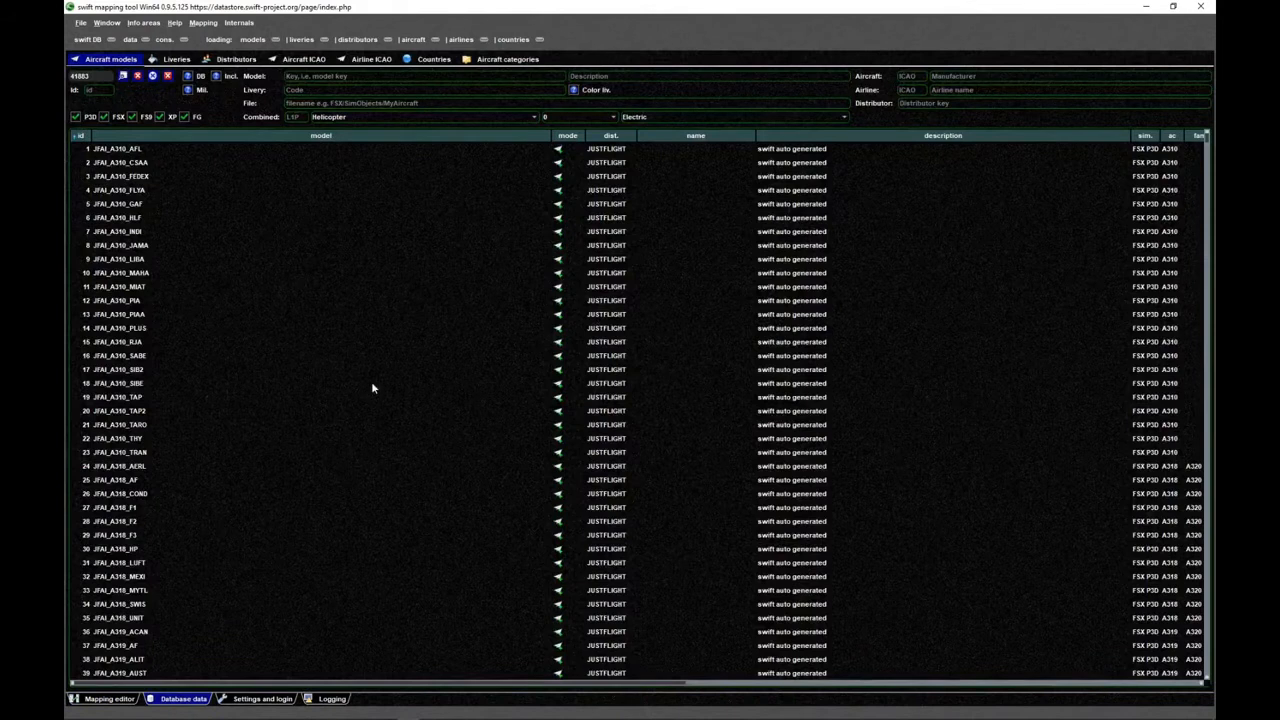
left_click(176, 60)
left_click(230, 60)
left_click(292, 64)
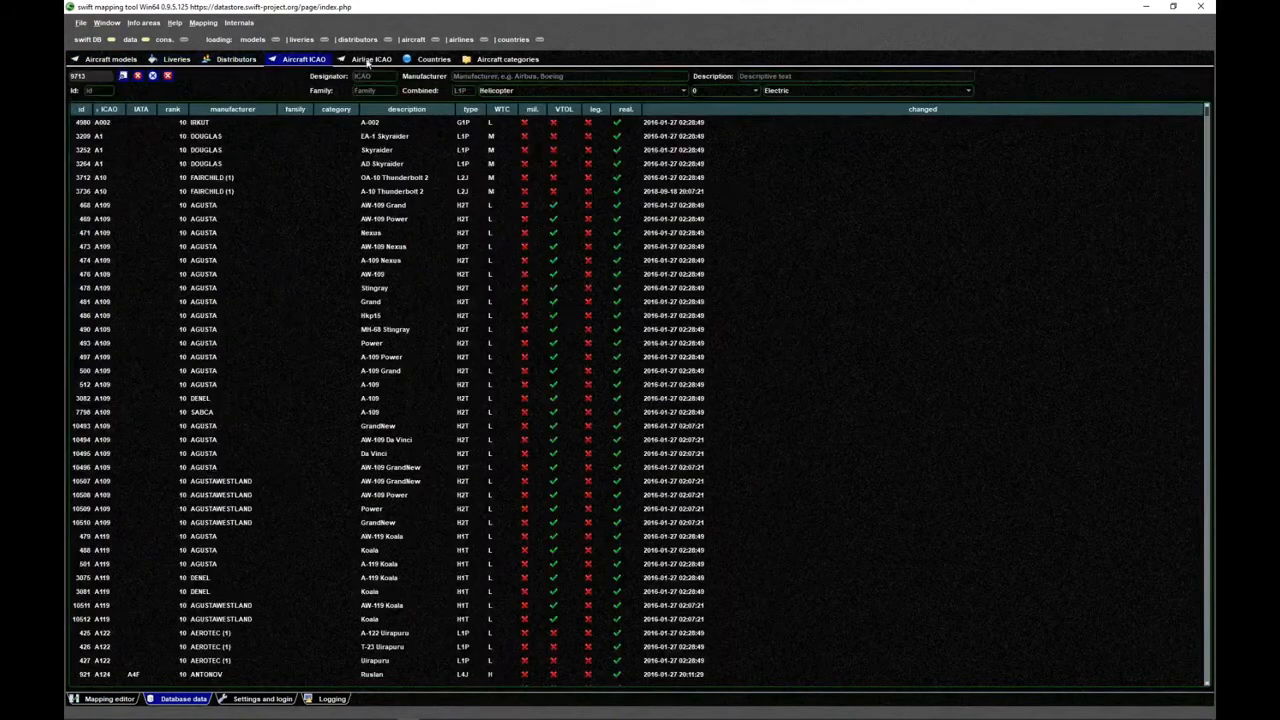
left_click(368, 63)
left_click(440, 62)
left_click(370, 60)
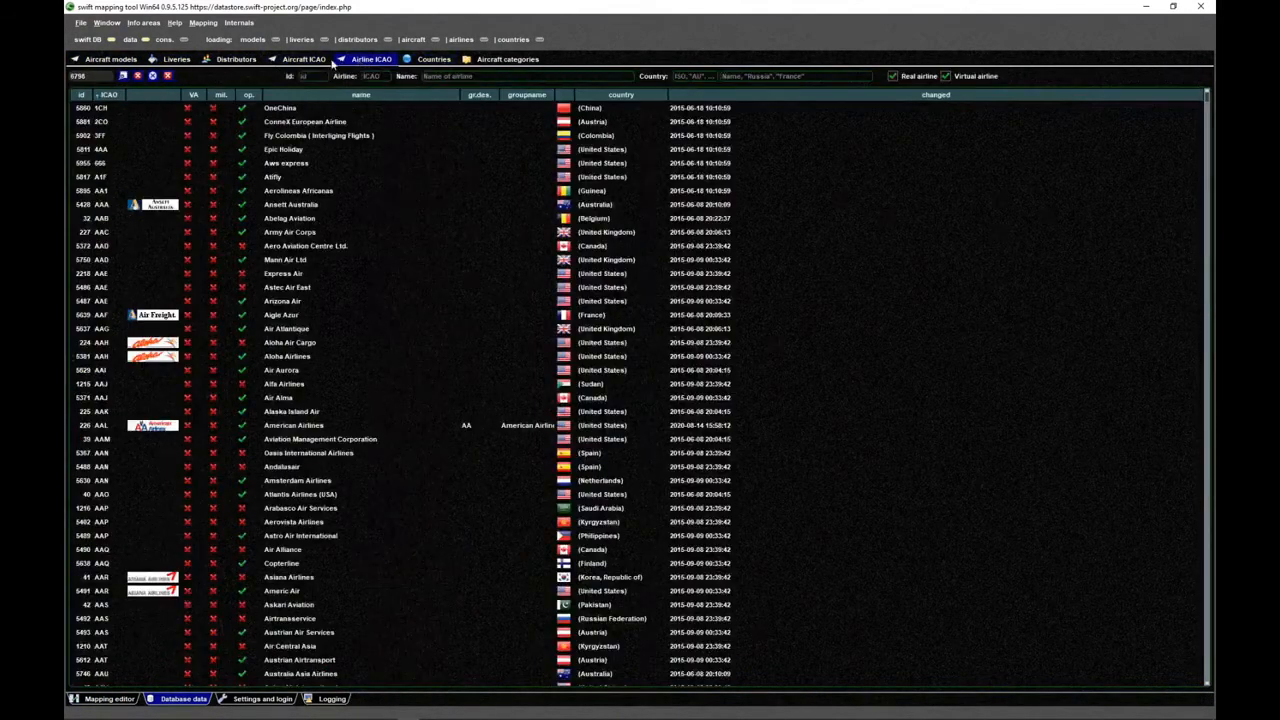
left_click(304, 62)
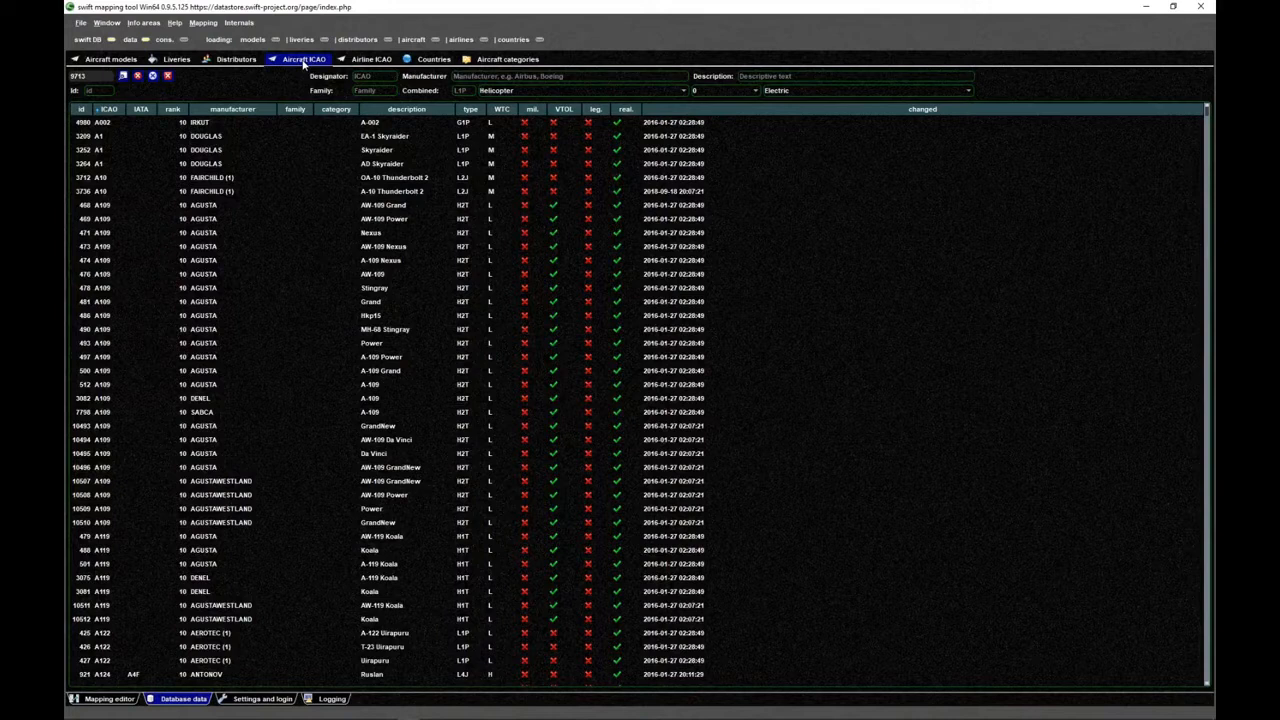
left_click(372, 60)
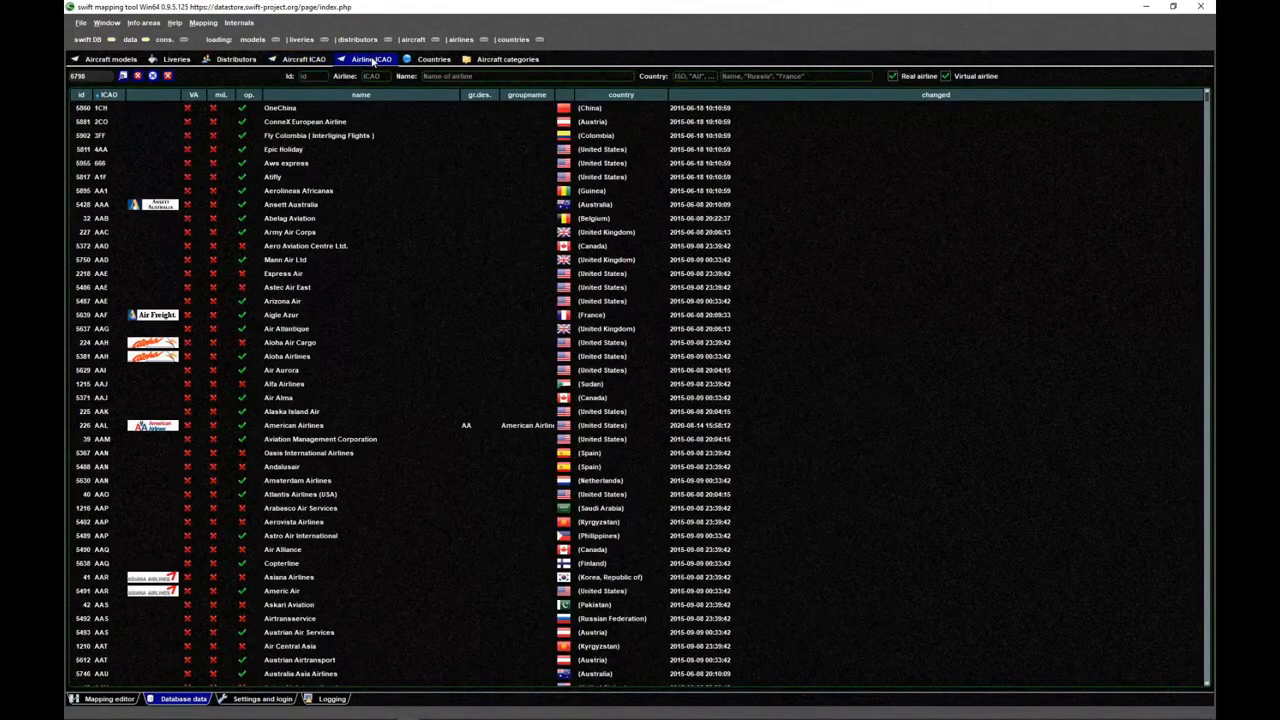
- Examine the distributor entries in the database, including Bluebell CSL and FlightFactor, plus the livery and airline ICAO lists
left_click(229, 61)
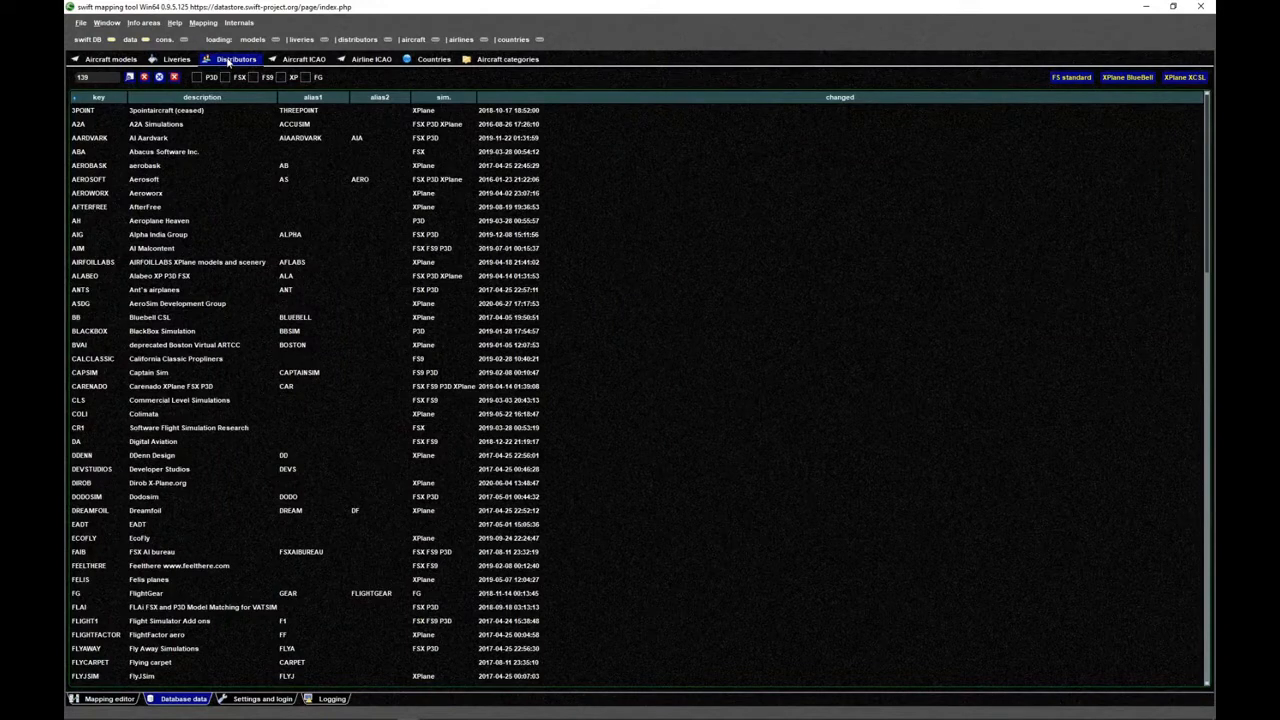
left_click(170, 195)
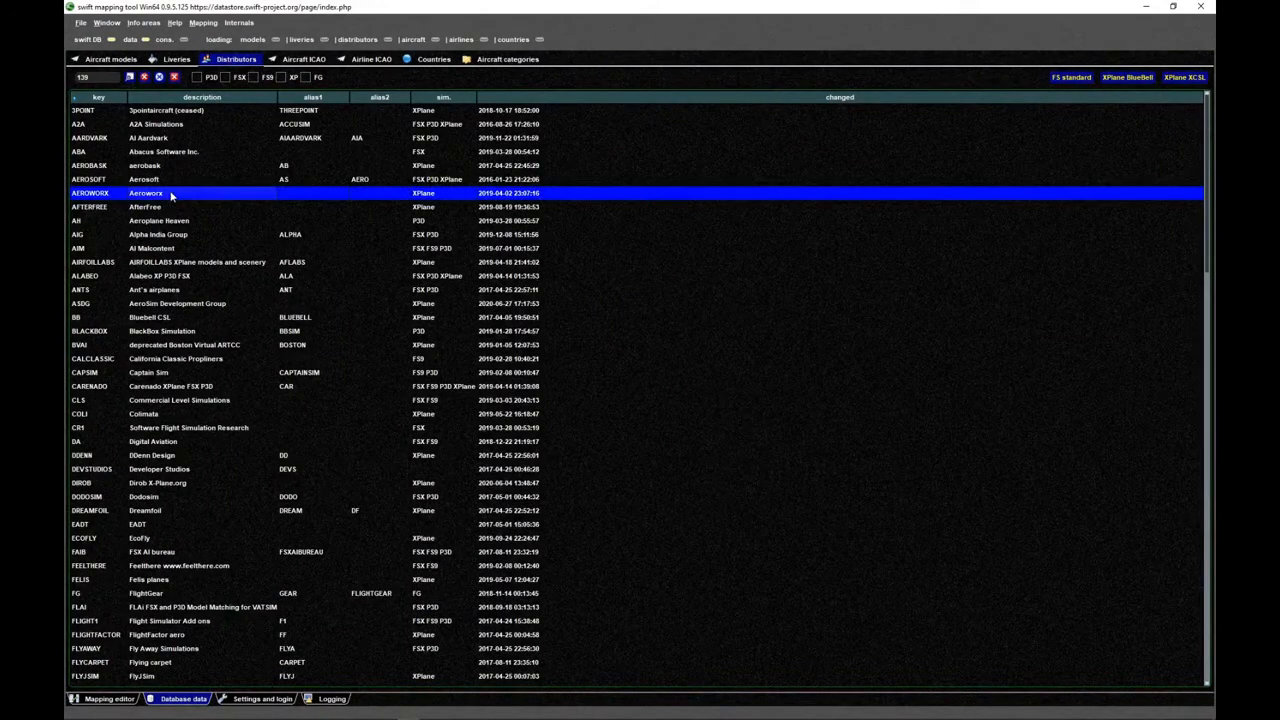
left_click(184, 280)
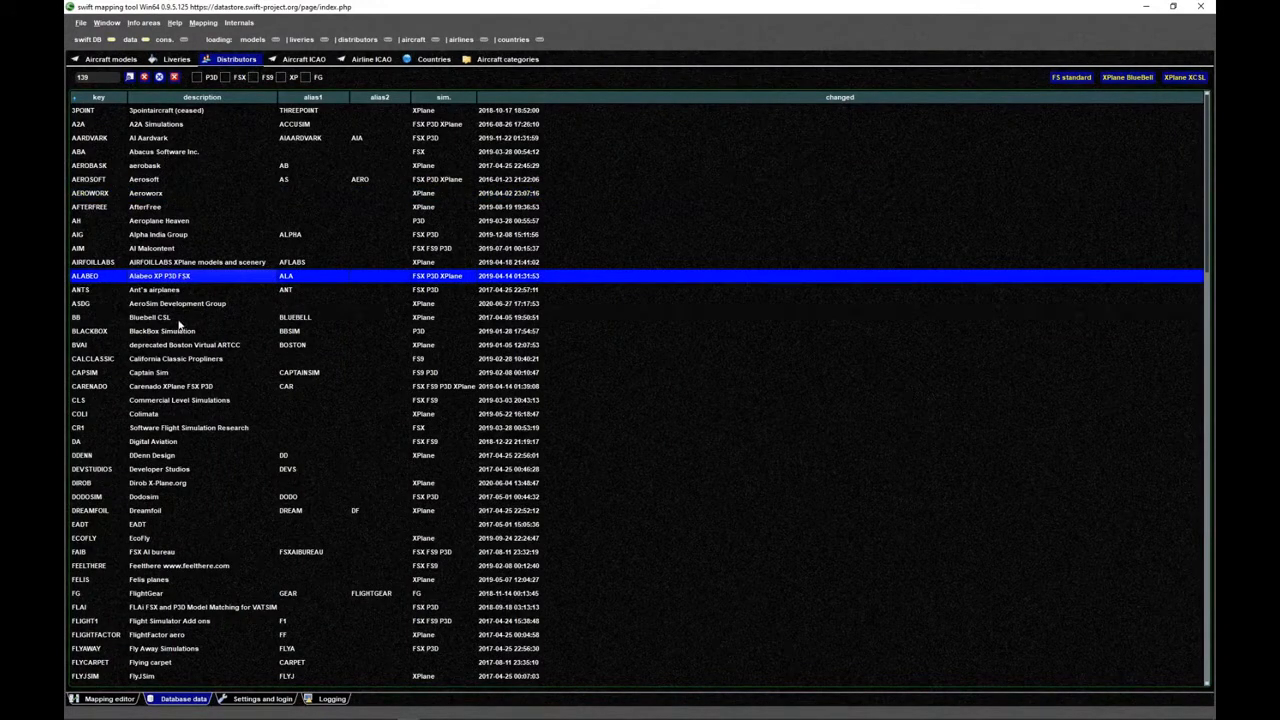
left_click(180, 319)
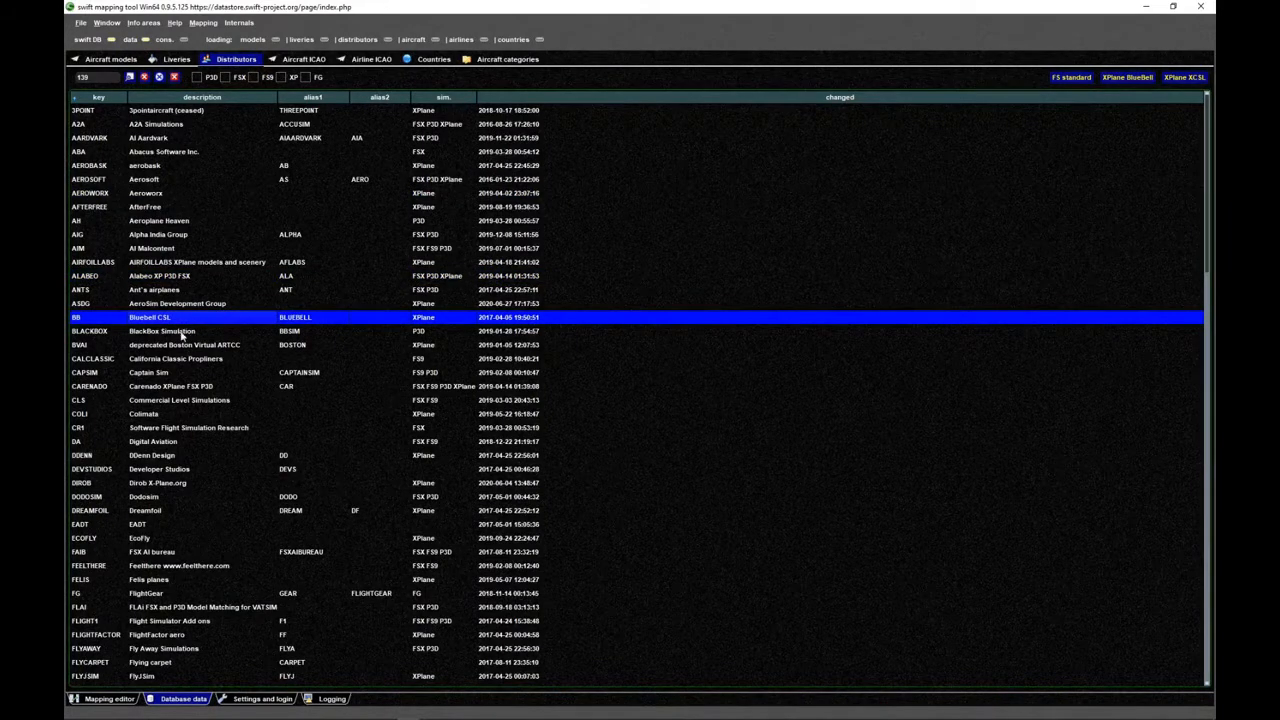
left_click(197, 399)
left_click(170, 322)
scroll(160, 325, "down", 15)
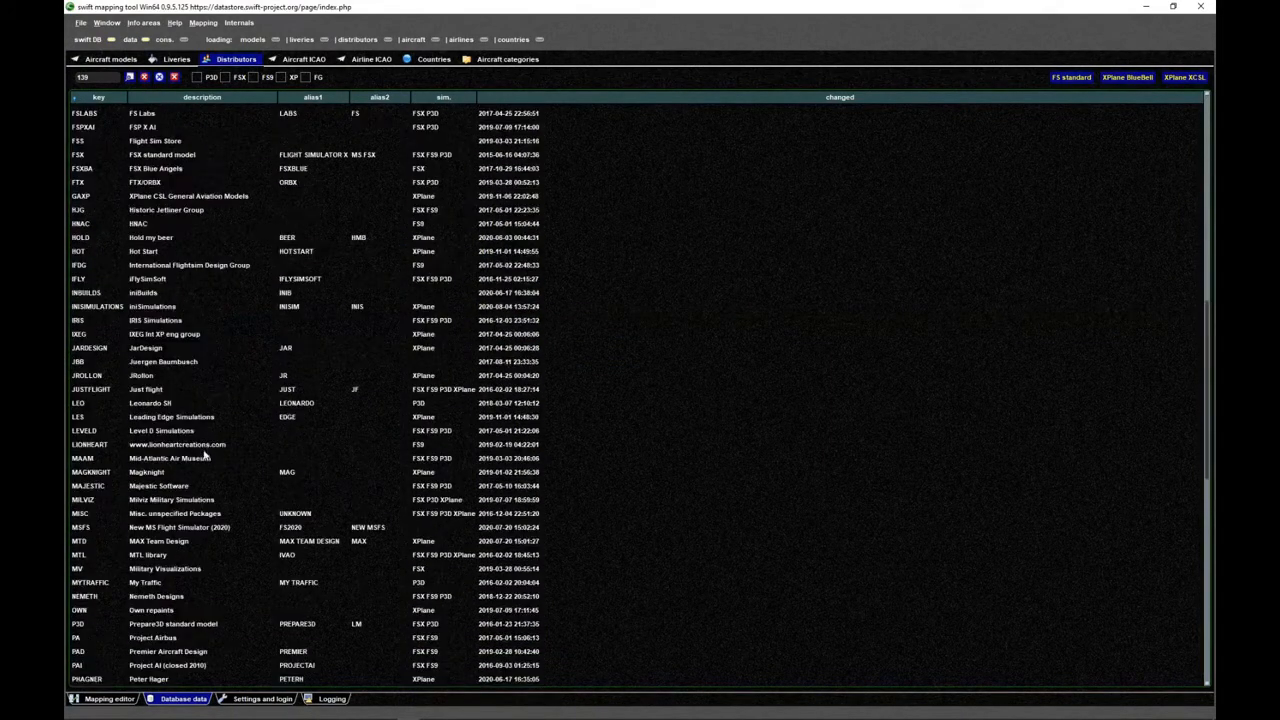
scroll(205, 456, "up", 15)
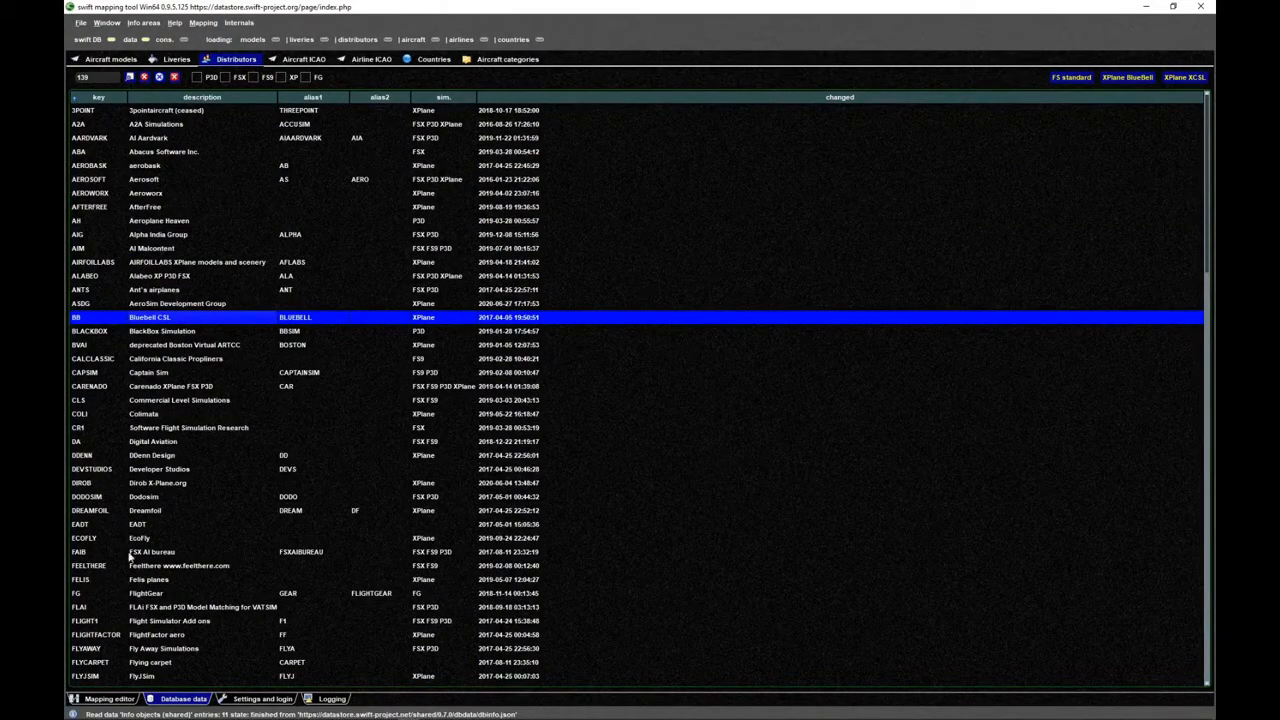
left_click(147, 634)
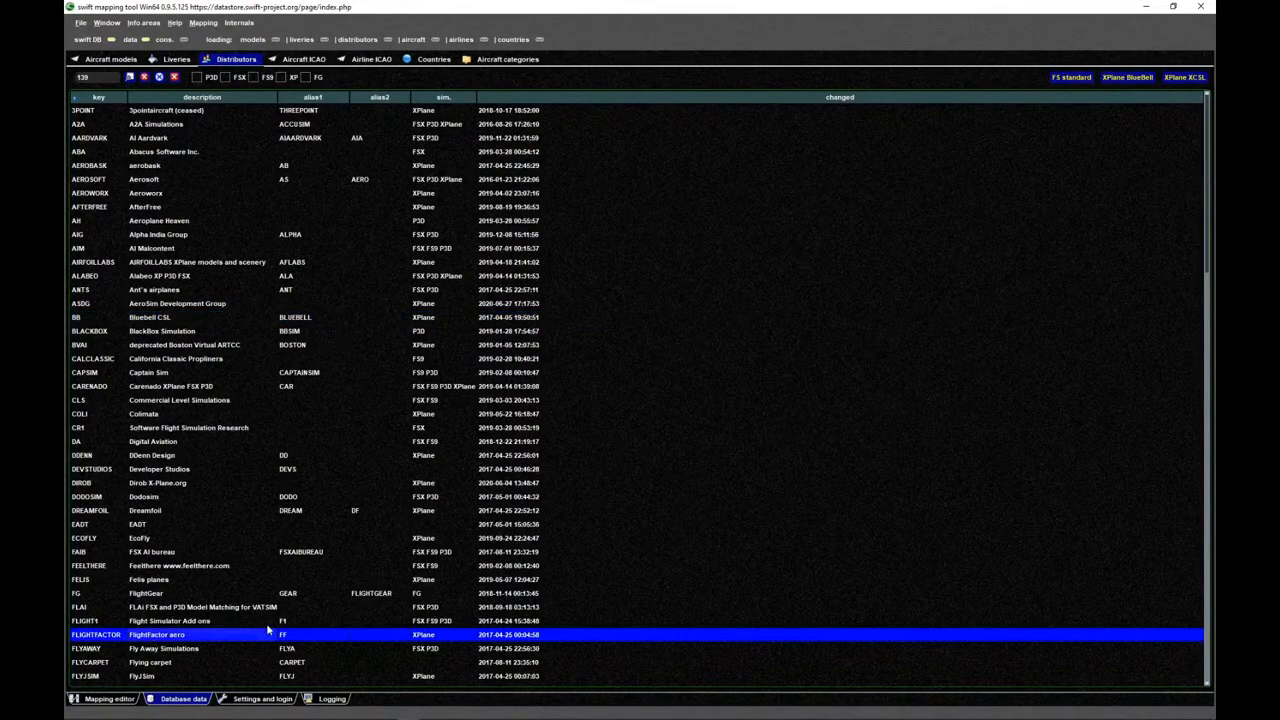
left_click(261, 264)
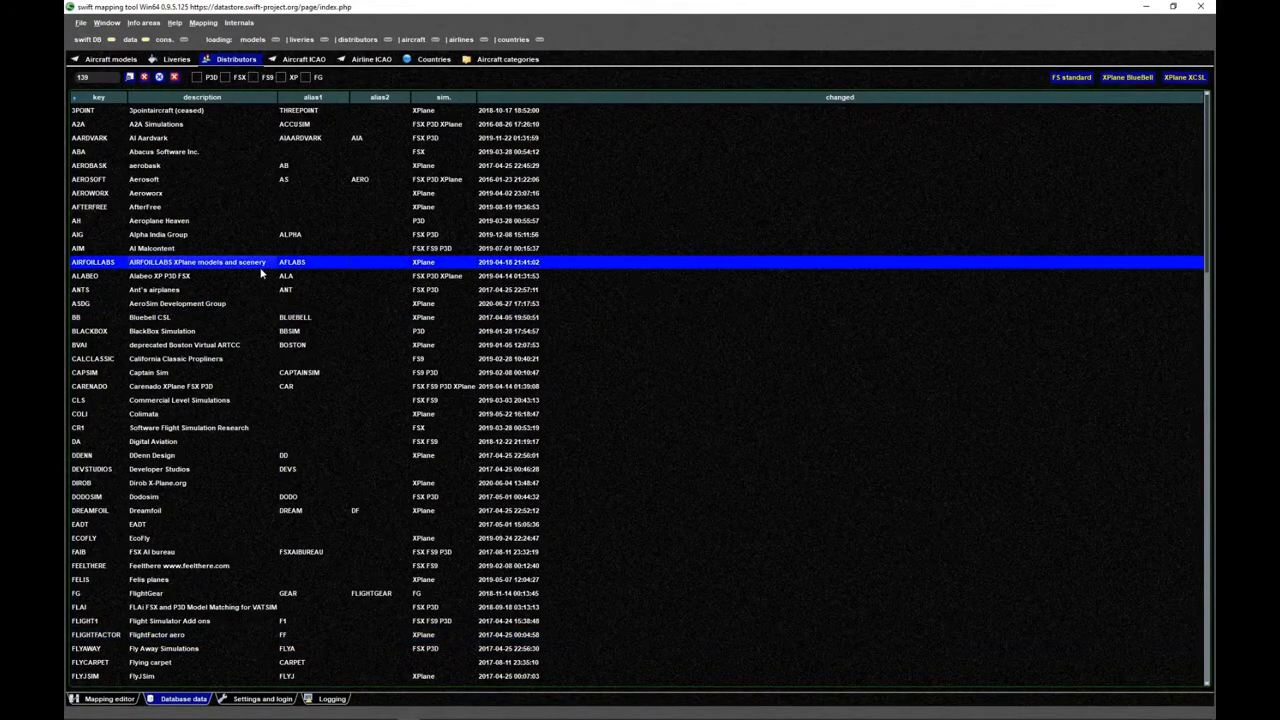
left_click(172, 60)
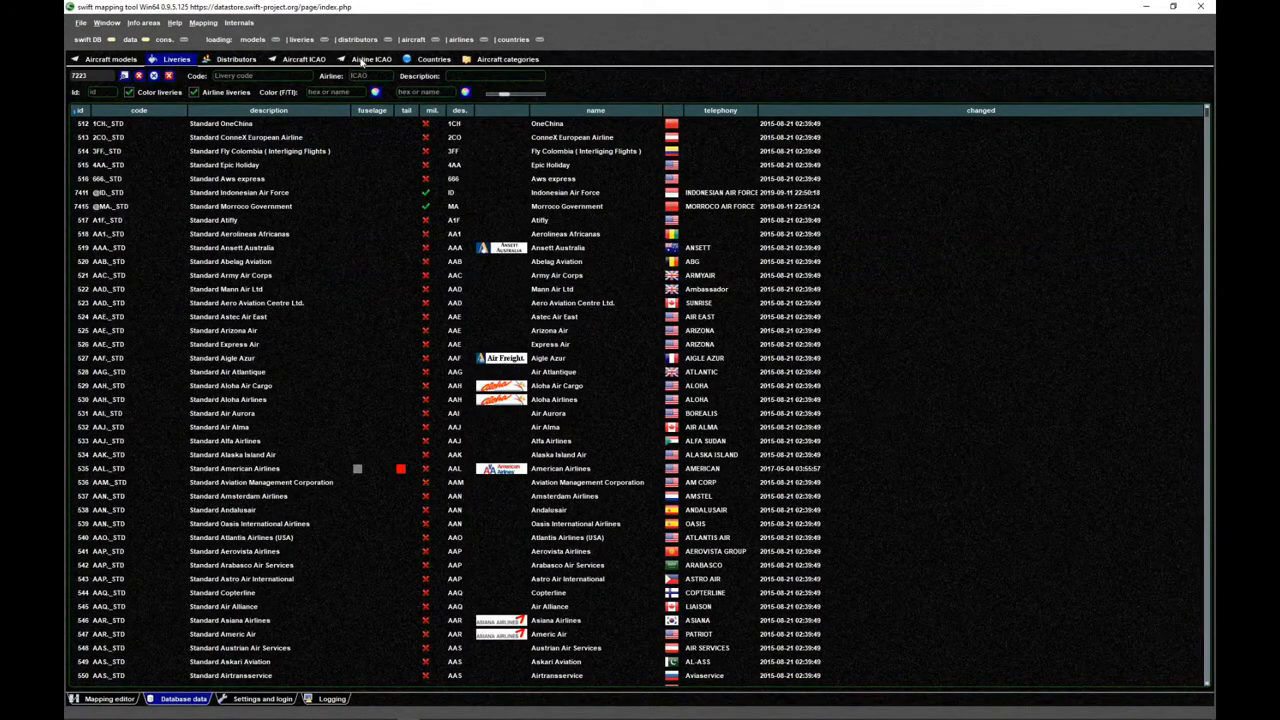
left_click(366, 60)
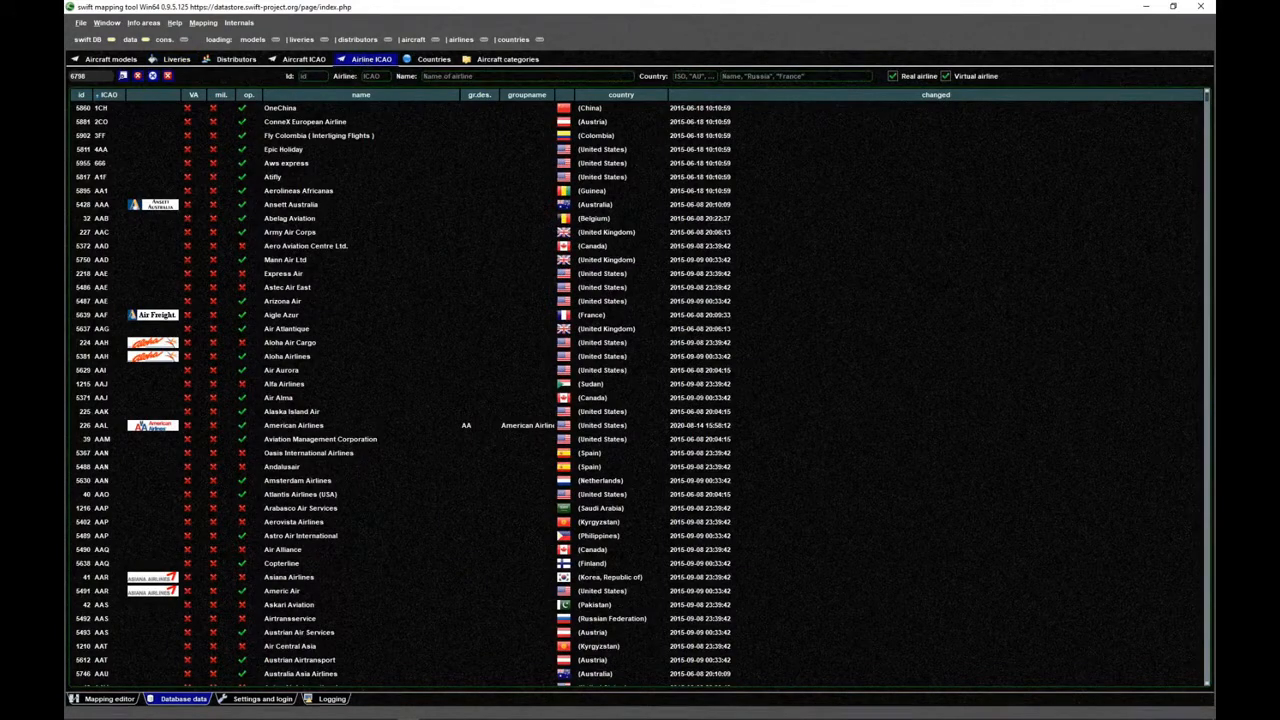
- Open the mapping tool's settings and save the XP simulator's directory settings
left_click(262, 699)
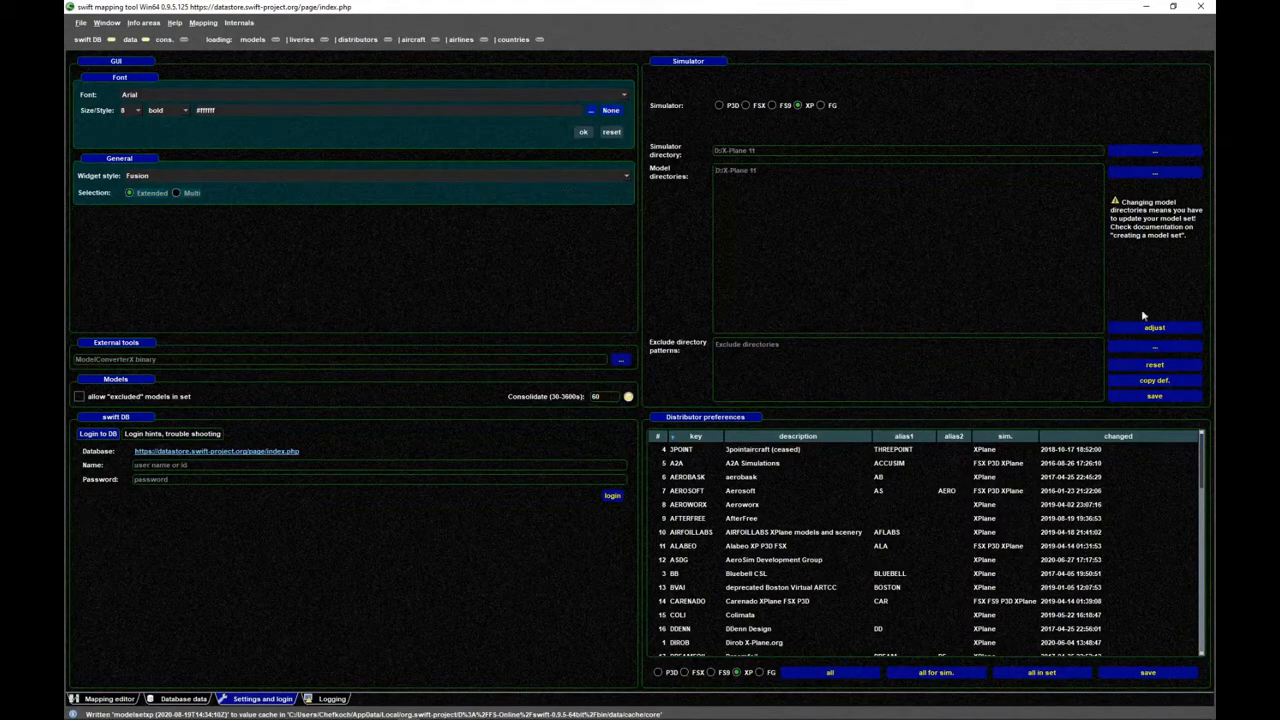
left_click(1155, 396)
left_click(1090, 230)
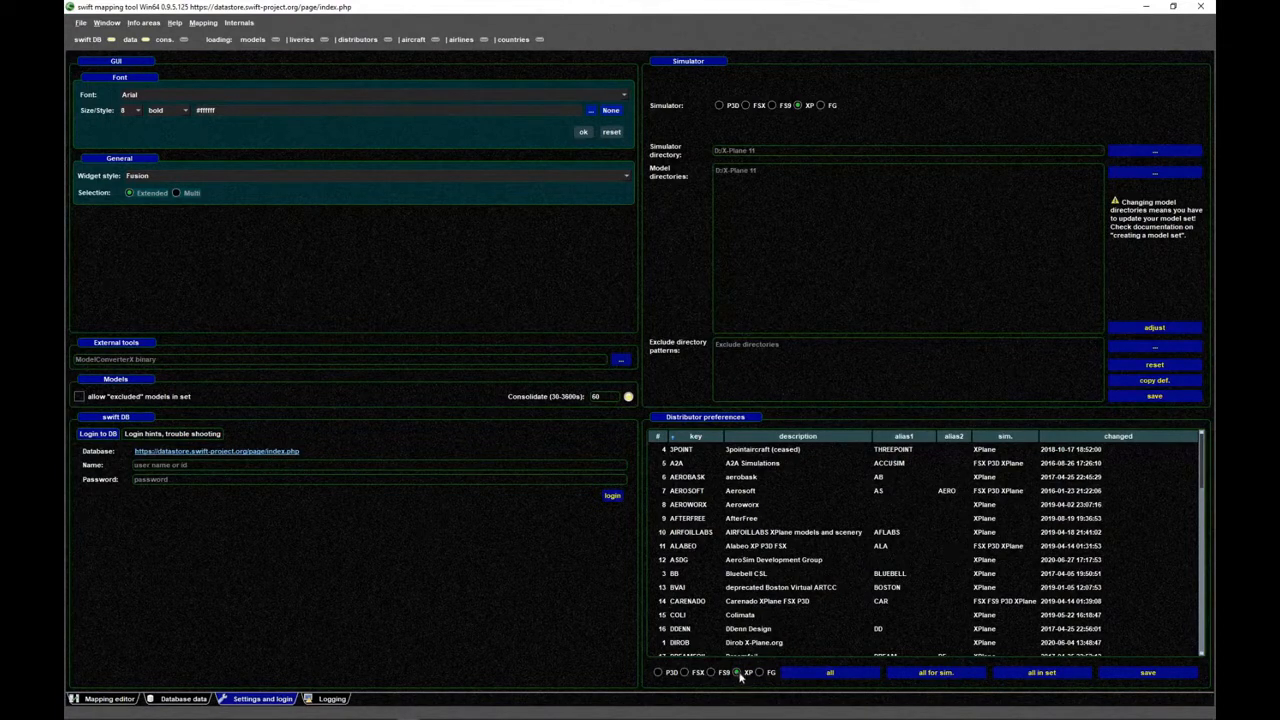
- Fill the distributor preferences with all distributors for the XP simulator and look through the list
left_click(935, 673)
scroll(760, 505, "down", 15)
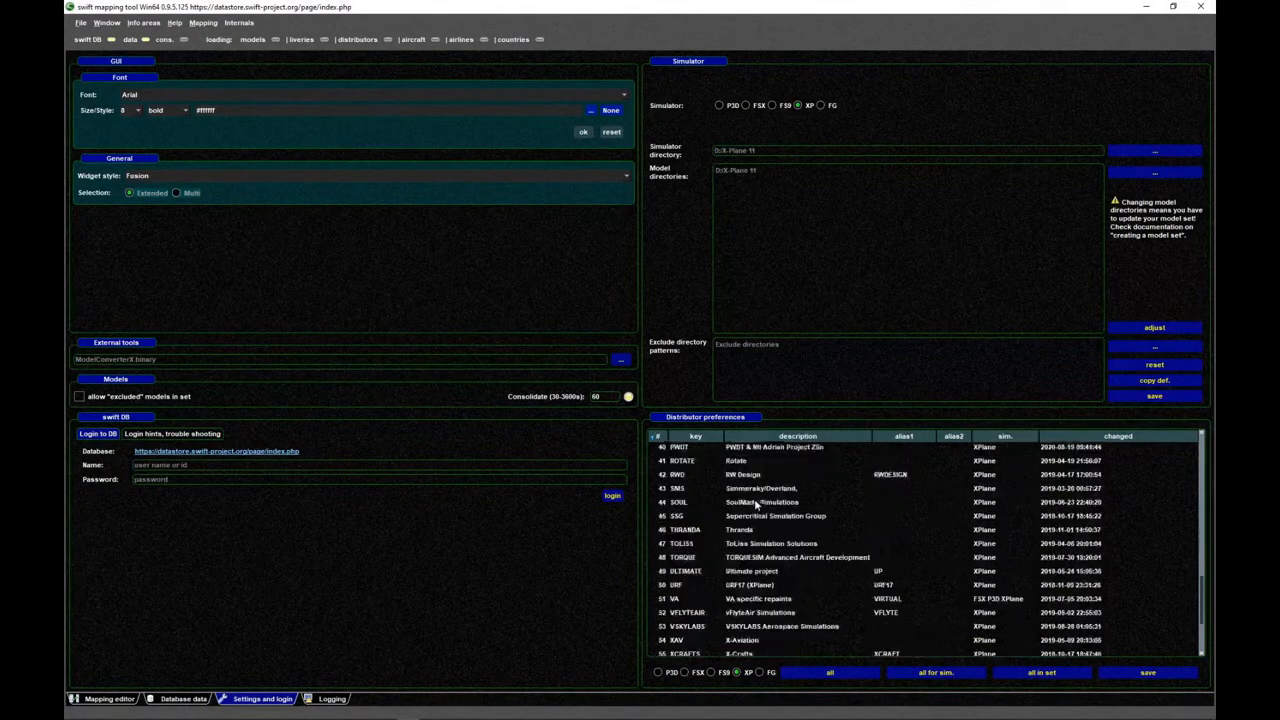
scroll(758, 512, "up", 12)
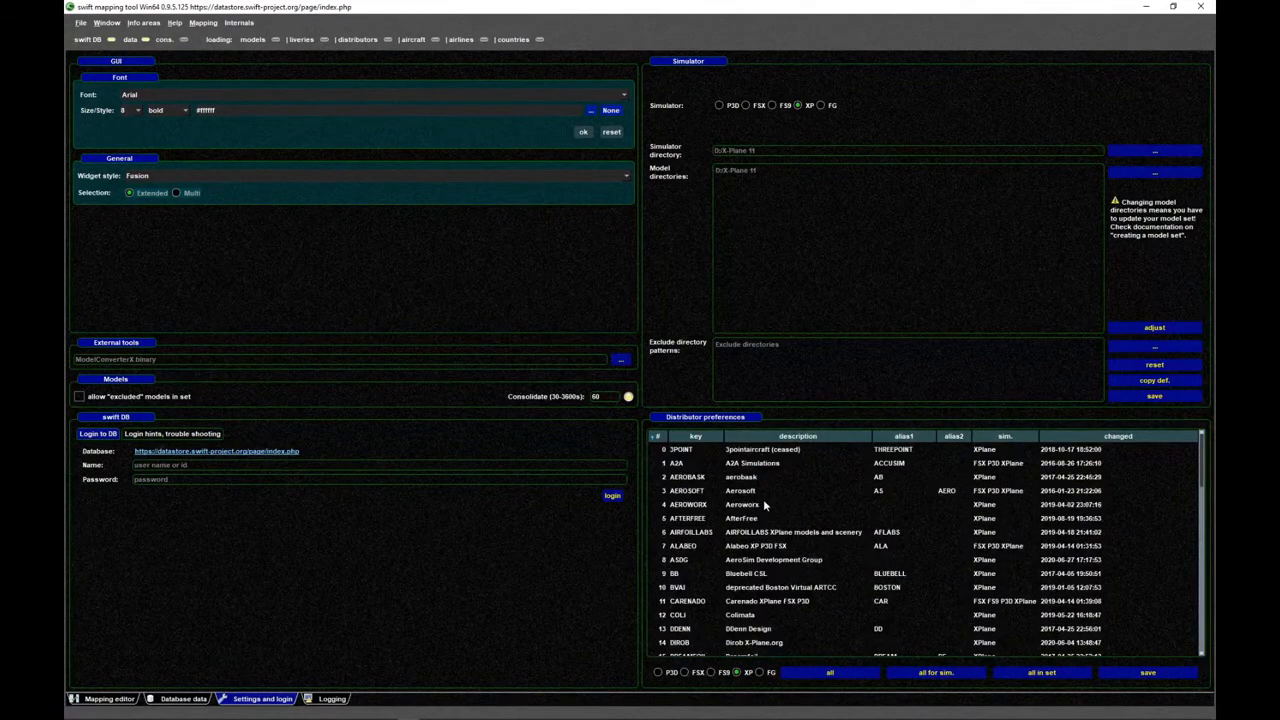
scroll(770, 510, "up", 4)
- Move the FLYJSIM distributor to the top of the distributor preference order
scroll(793, 533, "down", 5)
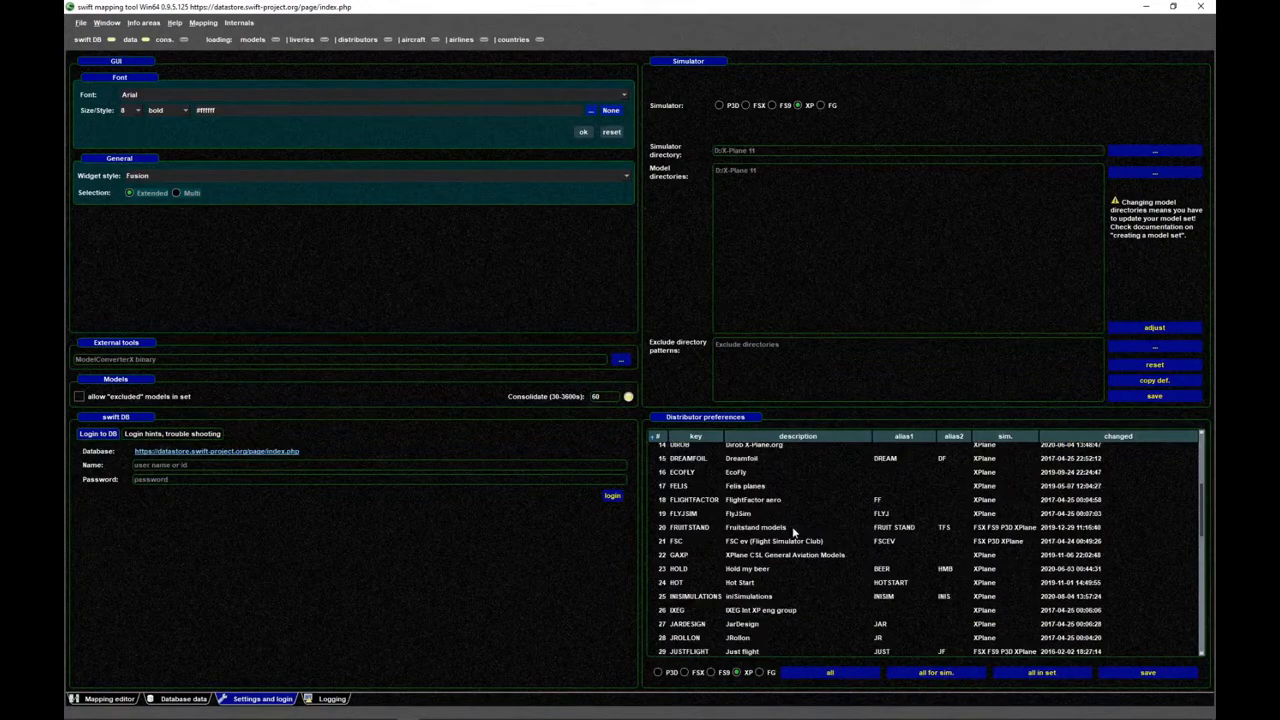
left_click(694, 514)
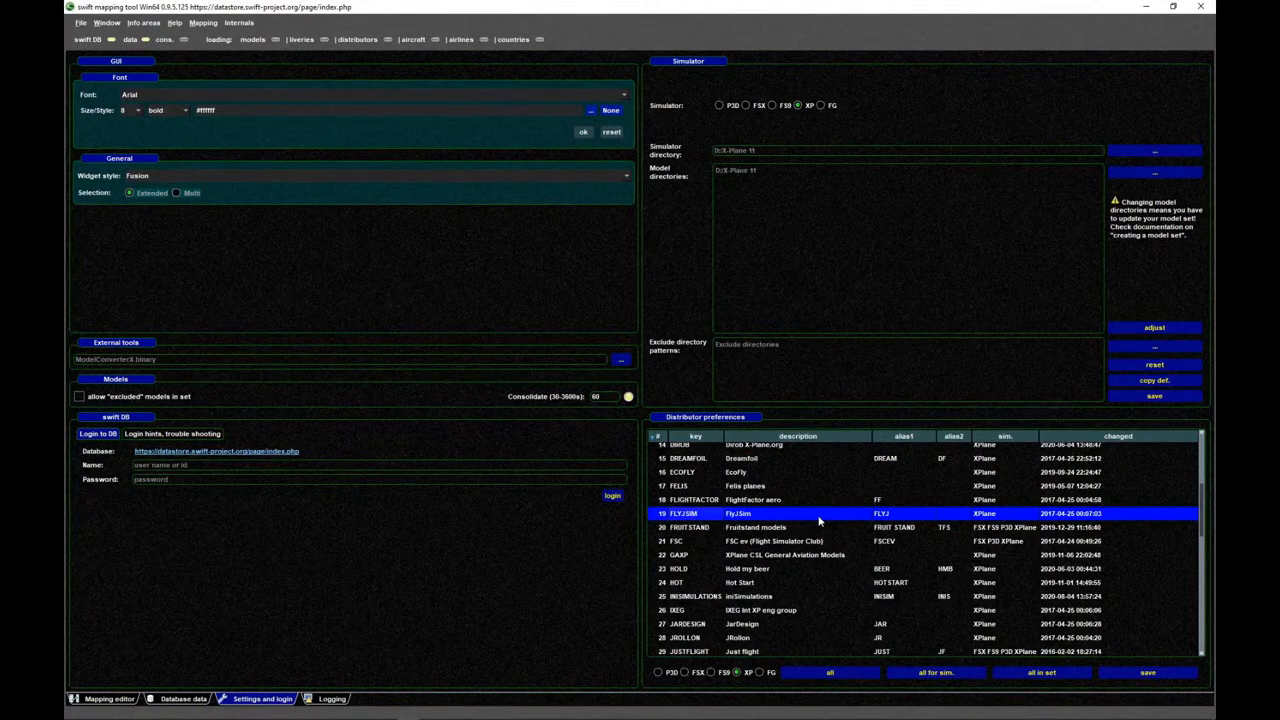
right_click(818, 521)
mouse_move(882, 551)
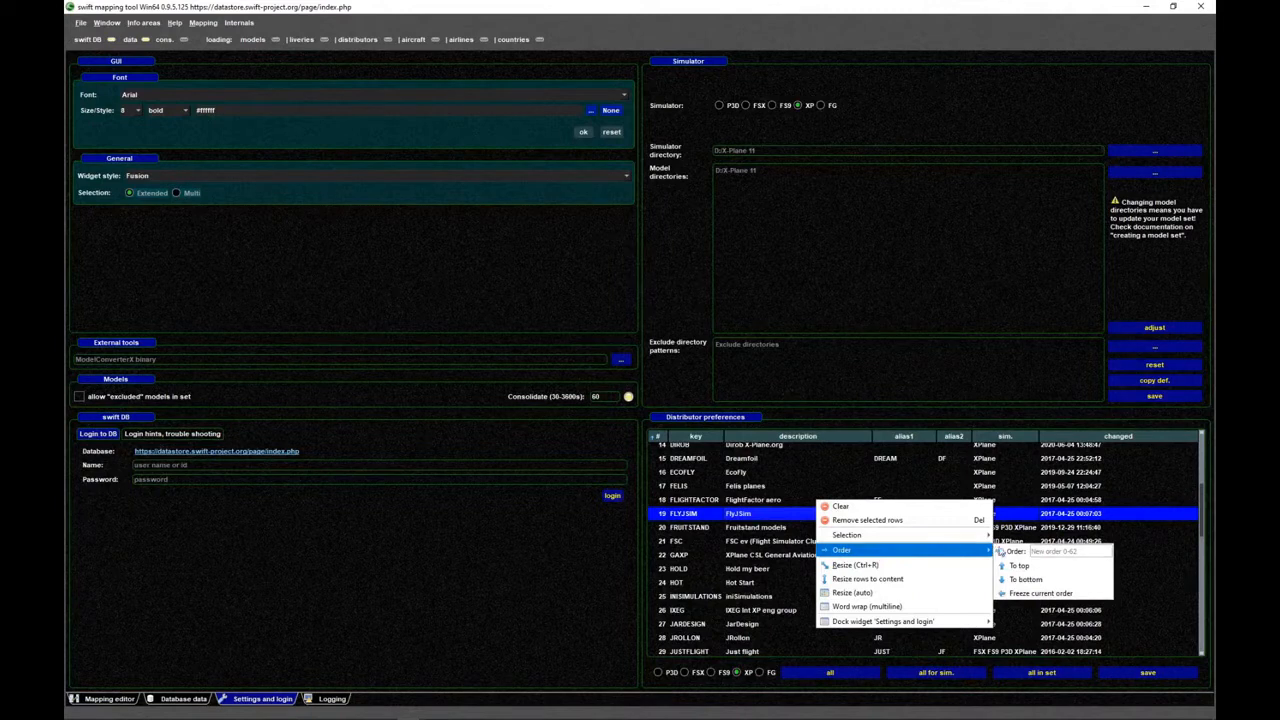
left_click(1021, 566)
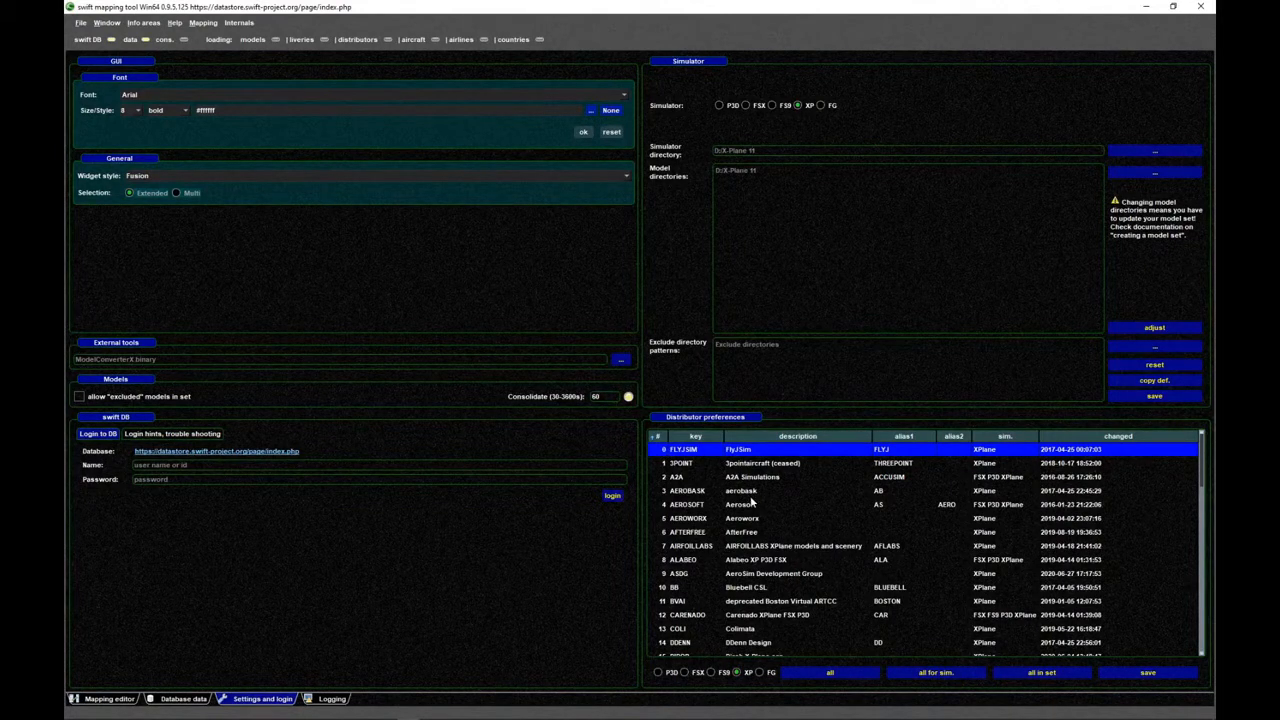
- Move the DIROB distributor to the top of the preference order, above FLYJSIM
scroll(752, 502, "down", 5)
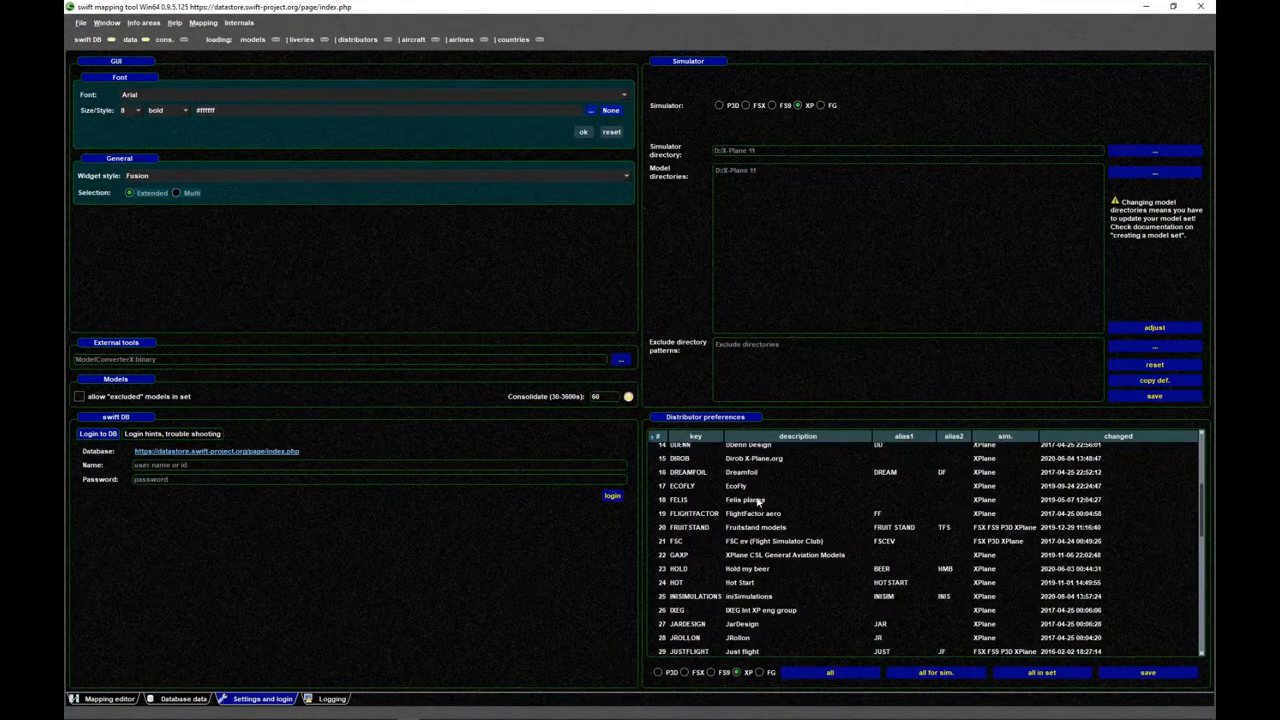
scroll(755, 500, "up", 1)
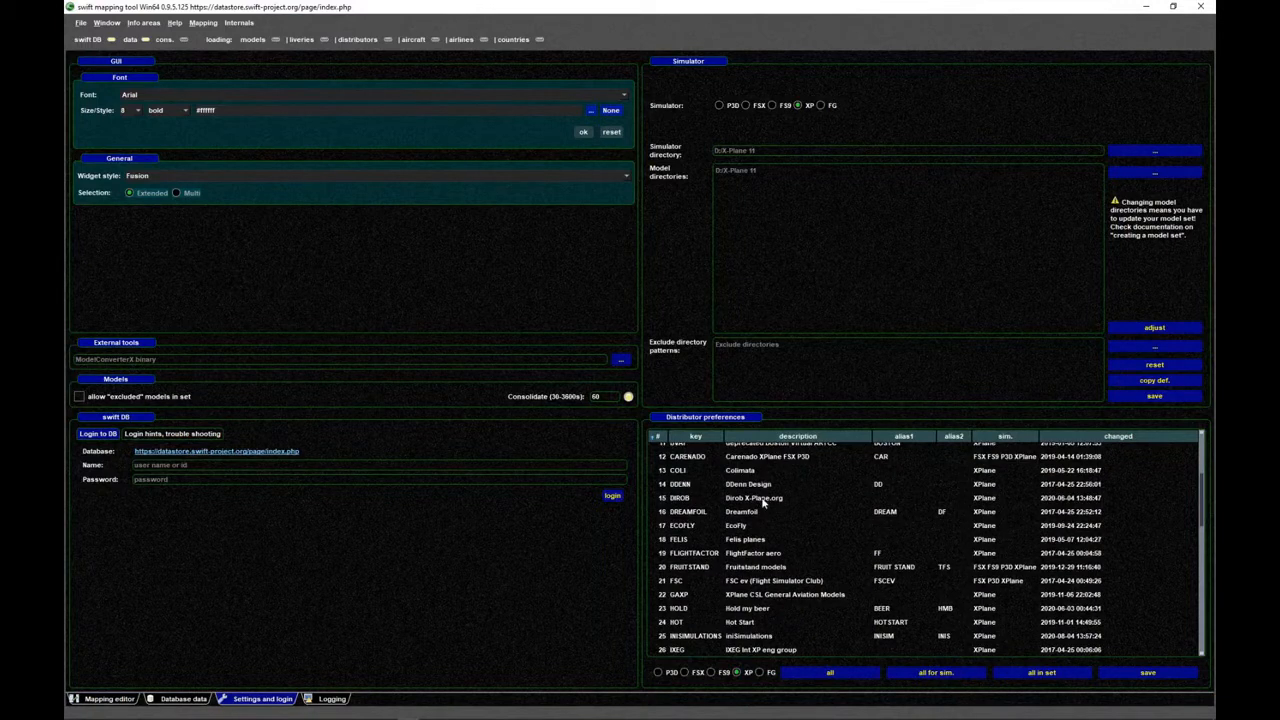
left_click(763, 500)
right_click(763, 503)
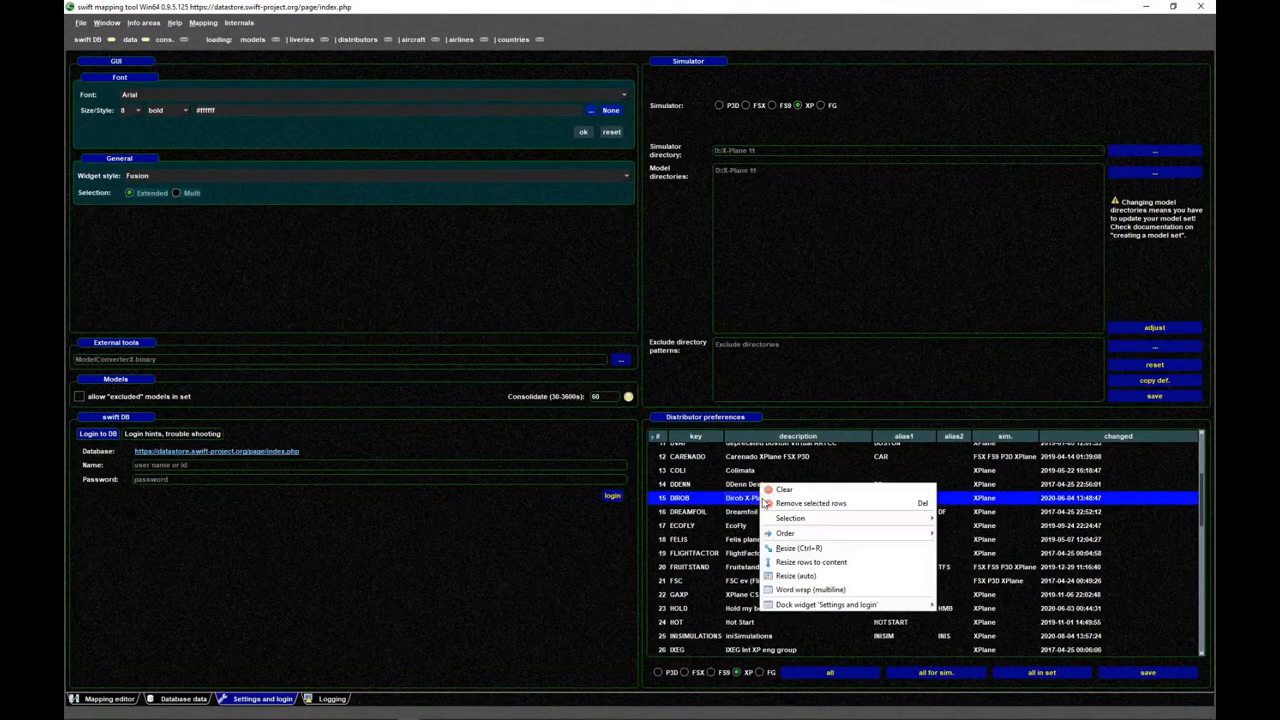
mouse_move(812, 534)
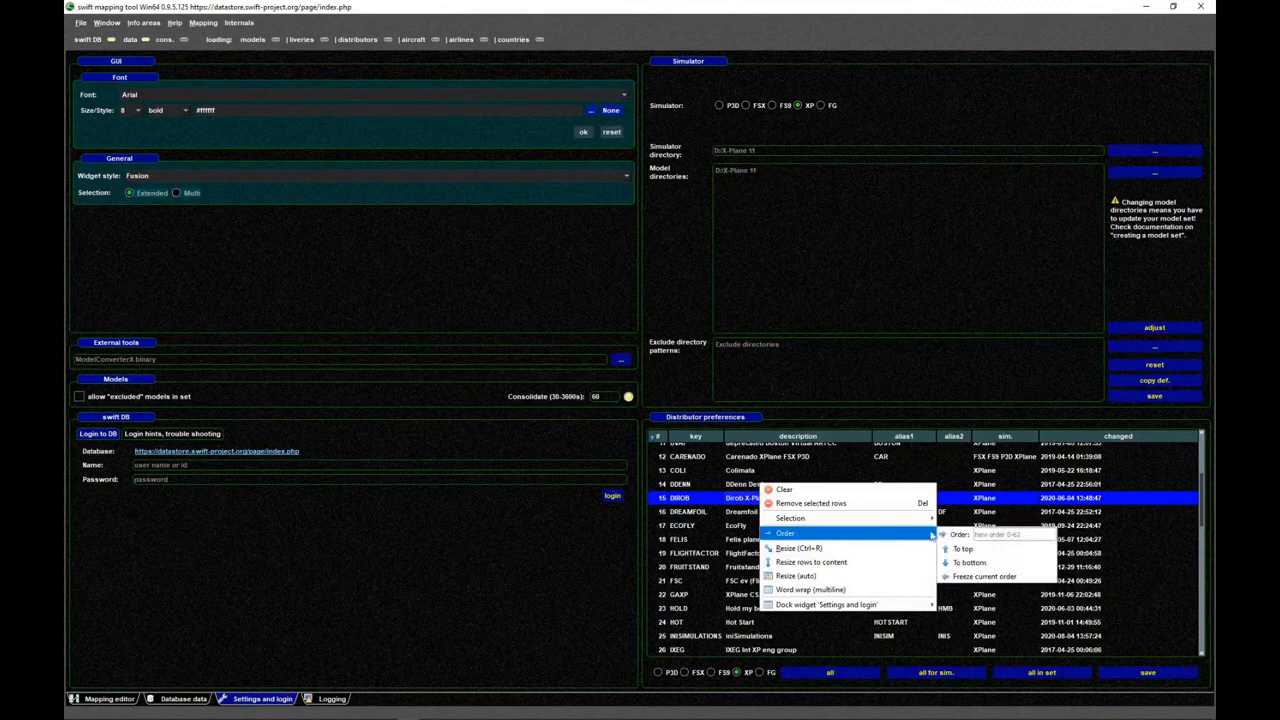
left_click(962, 548)
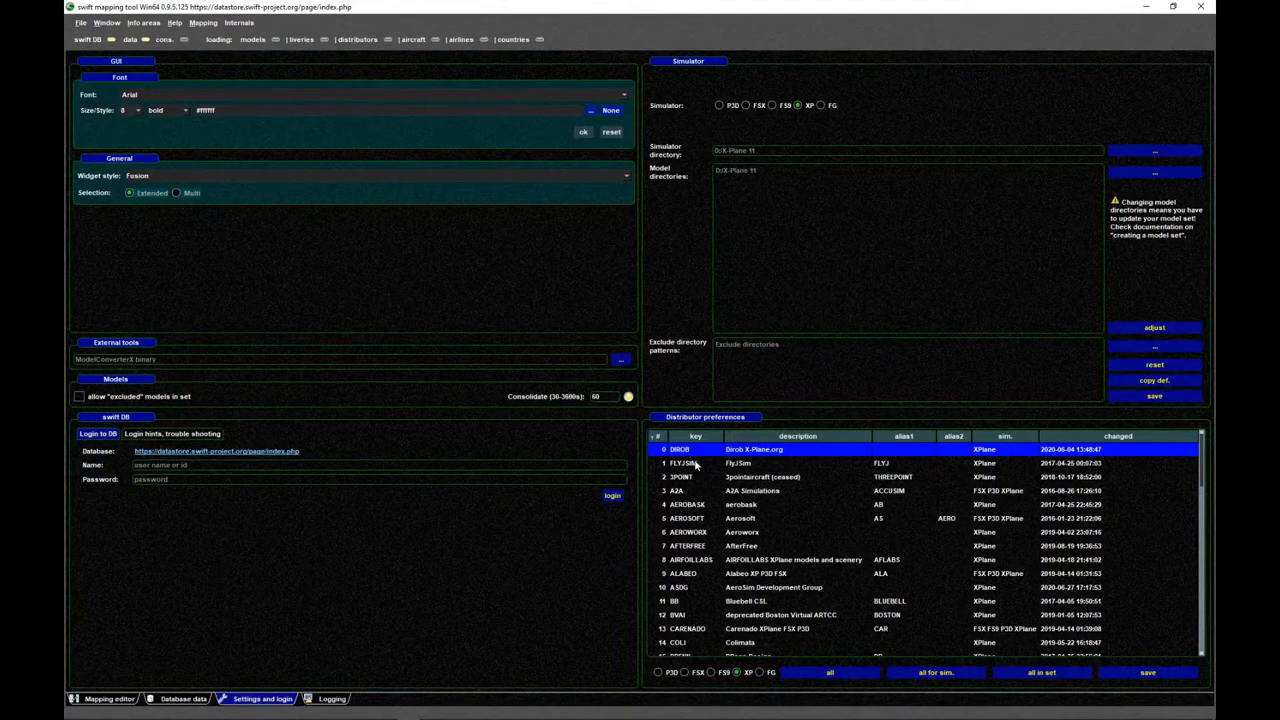
- Move the XCSLMOD distributor to the top of the distributor preference order
scroll(695, 463, "down", 15)
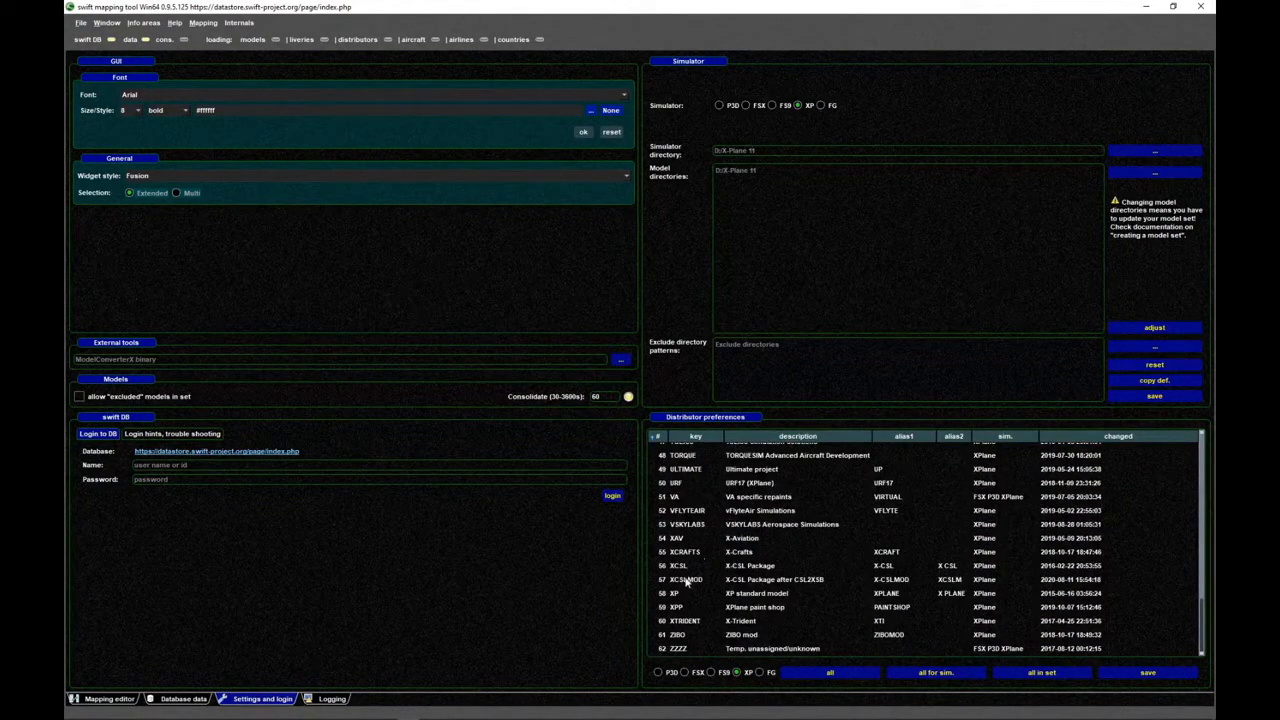
left_click(695, 583)
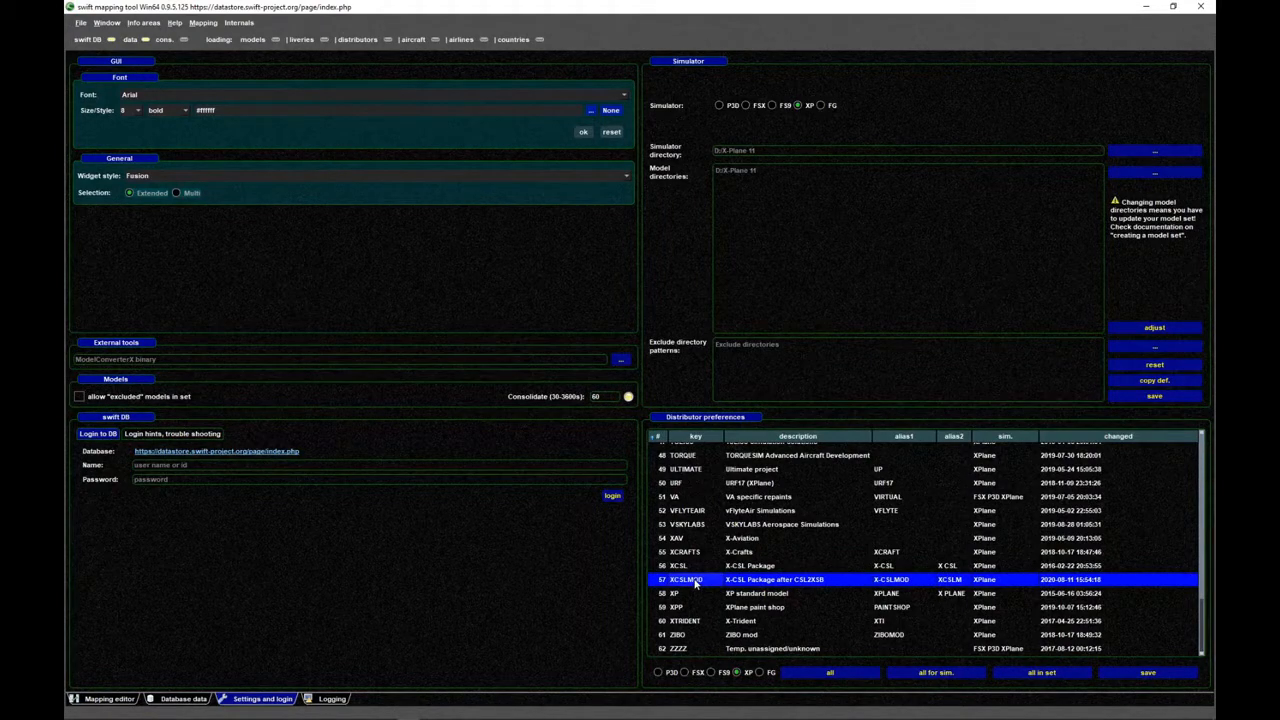
right_click(695, 583)
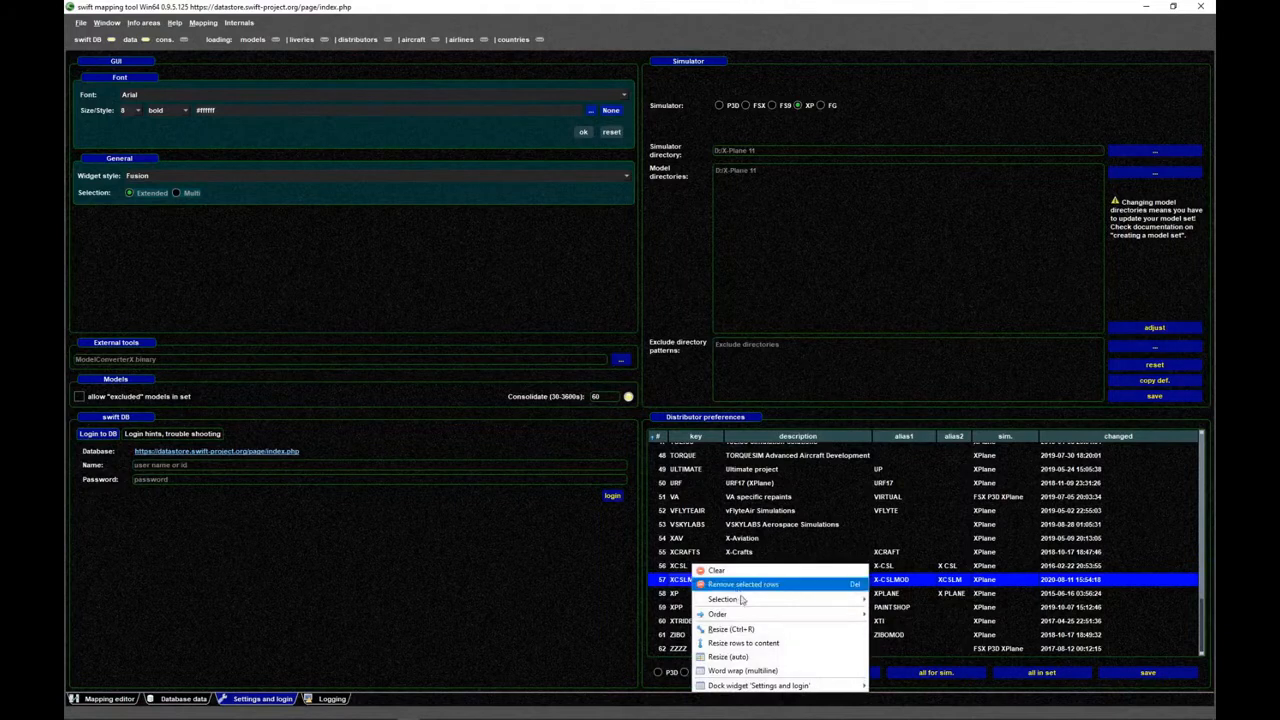
mouse_move(745, 614)
left_click(895, 629)
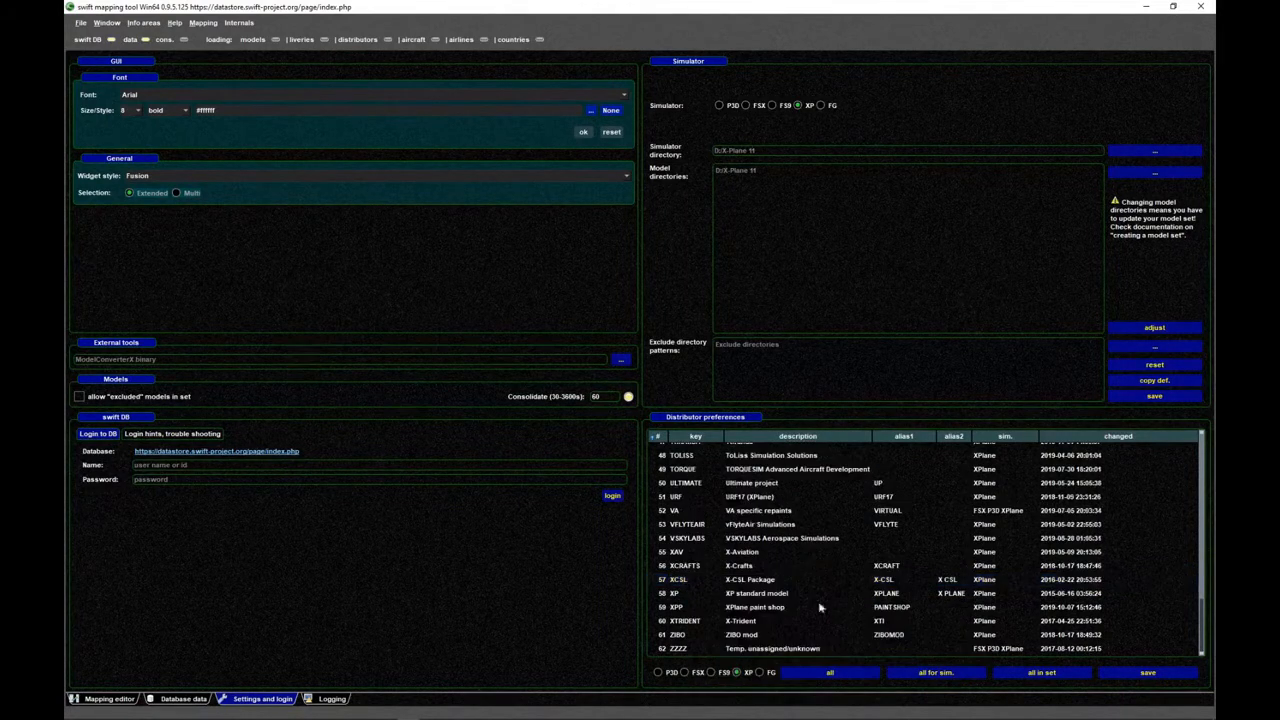
scroll(760, 550, "up", 13)
scroll(760, 548, "up", 3)
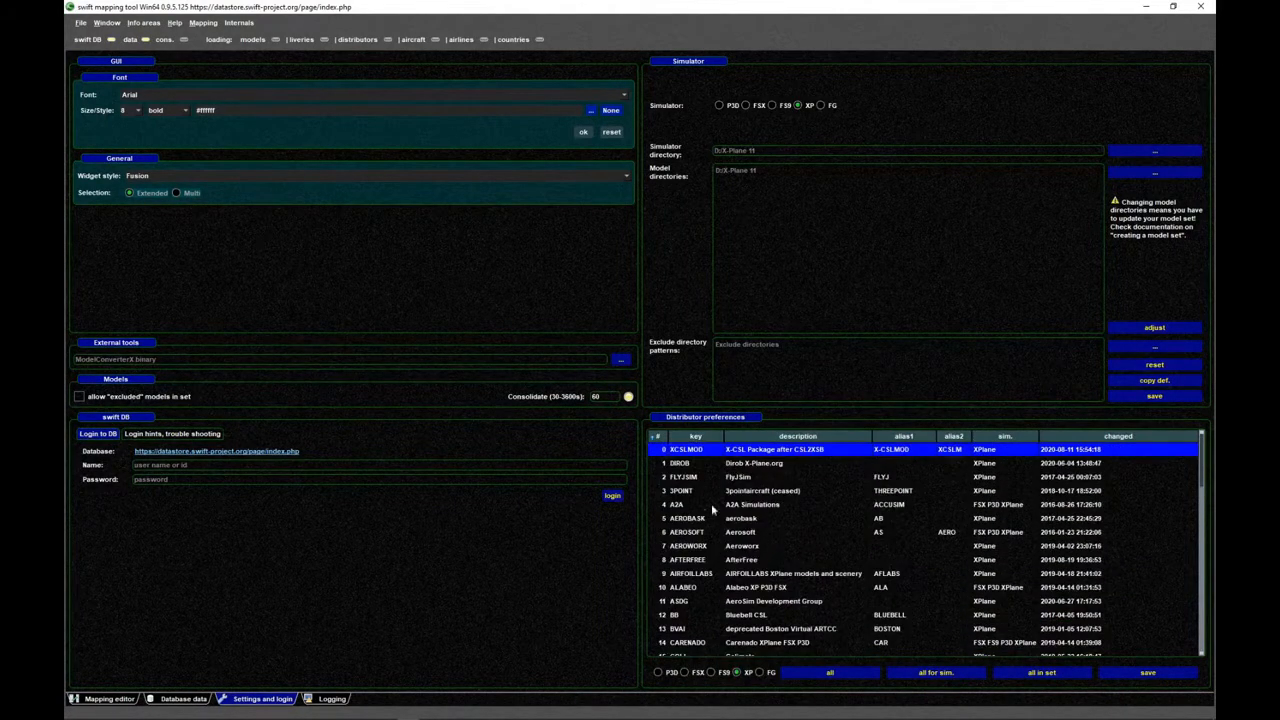
- Move the BB (Bluebell CSL) distributor to the top of the preference order, above XCSLMOD
scroll(740, 550, "down", 3)
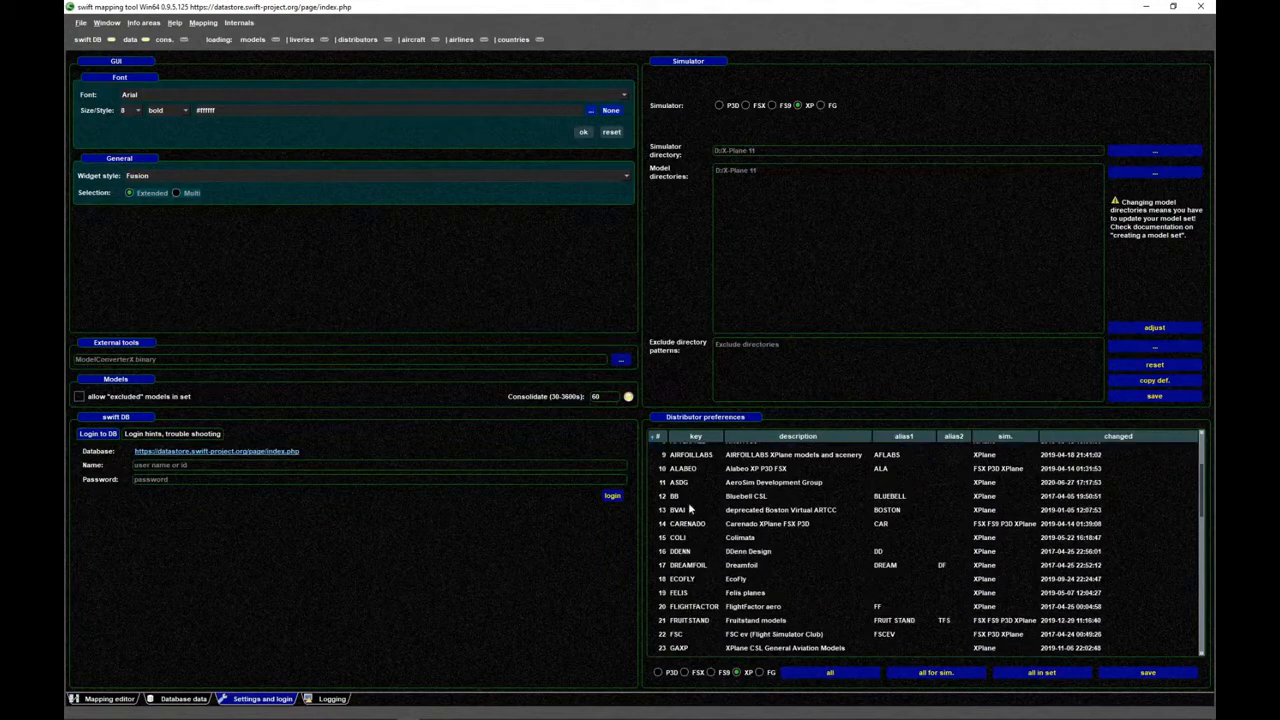
left_click(742, 497)
right_click(745, 499)
mouse_move(876, 531)
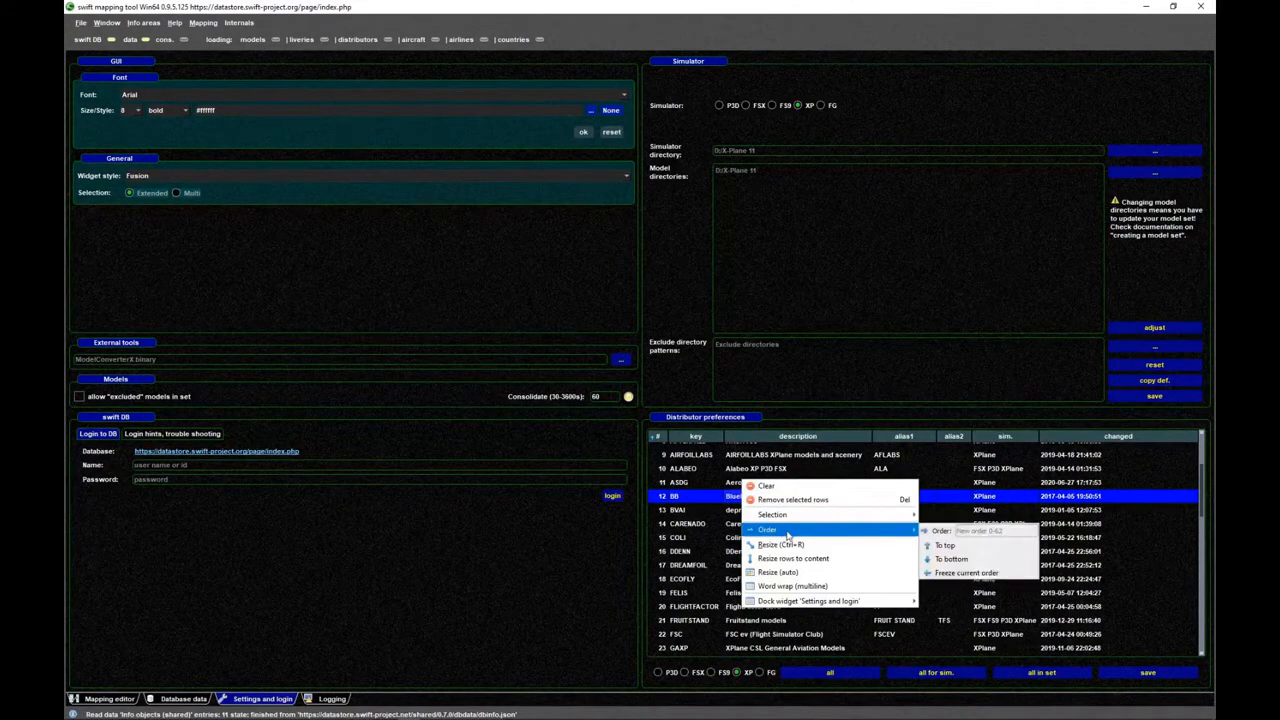
left_click(947, 547)
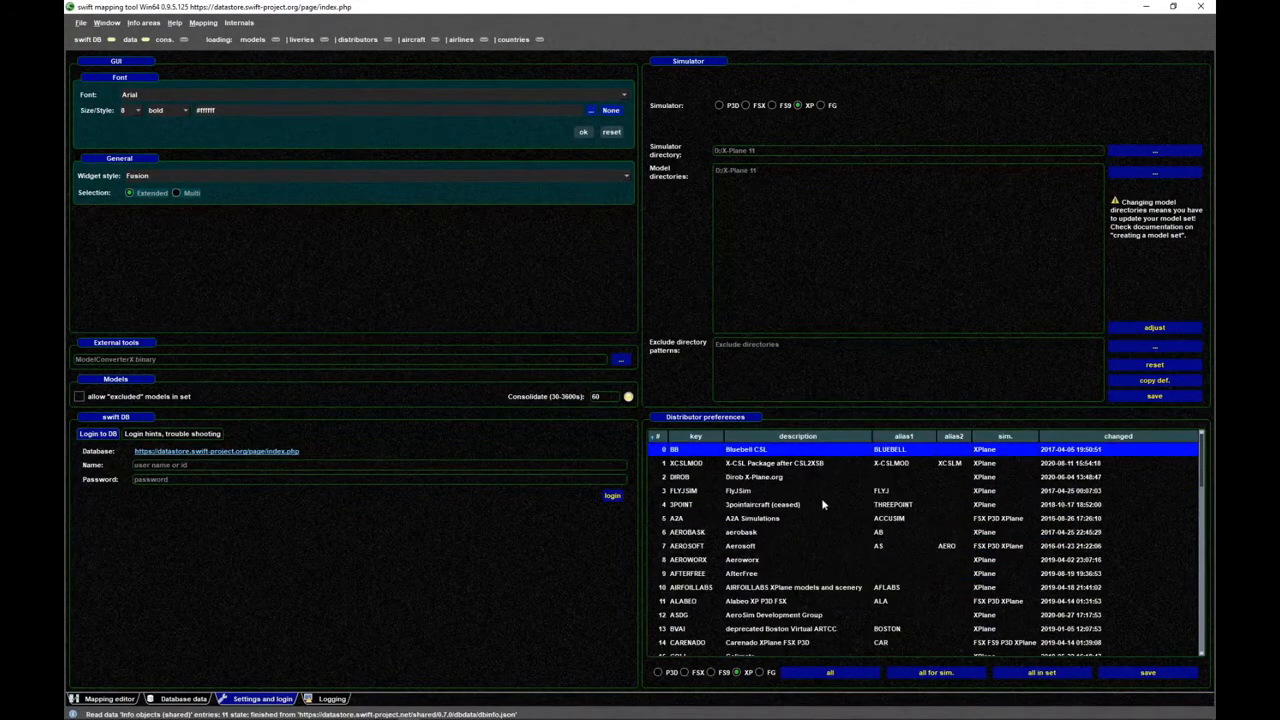
- Reorder the distributor preferences by moving DIROB above BB, then FLYJSIM above DIROB into first place
left_click(697, 464)
left_click(697, 477)
left_click(695, 491)
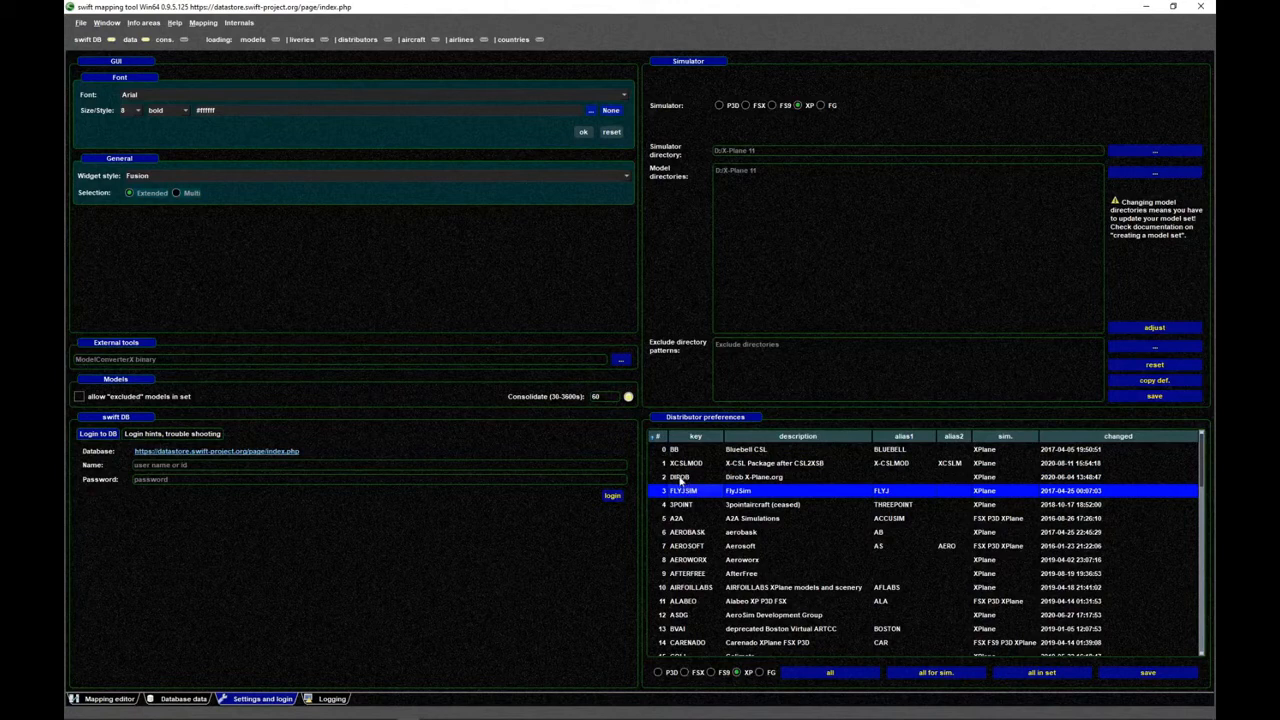
left_click_drag(680, 479, 684, 450)
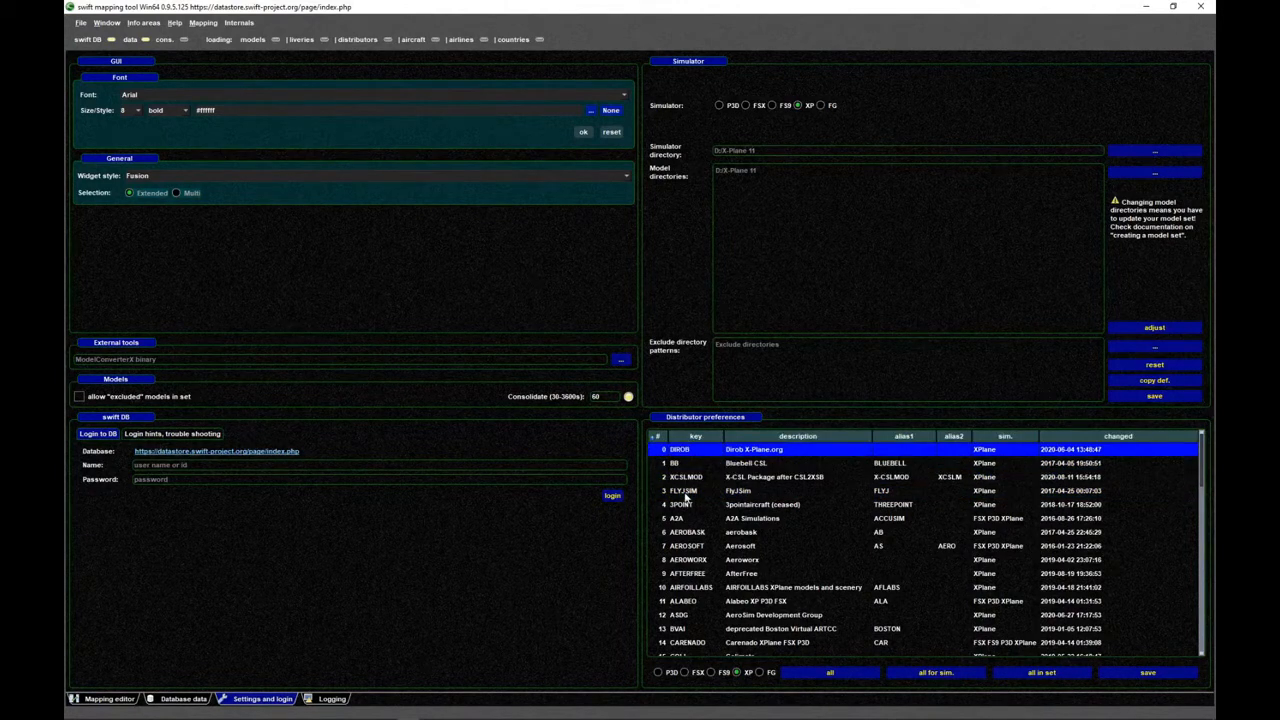
left_click_drag(685, 494, 688, 441)
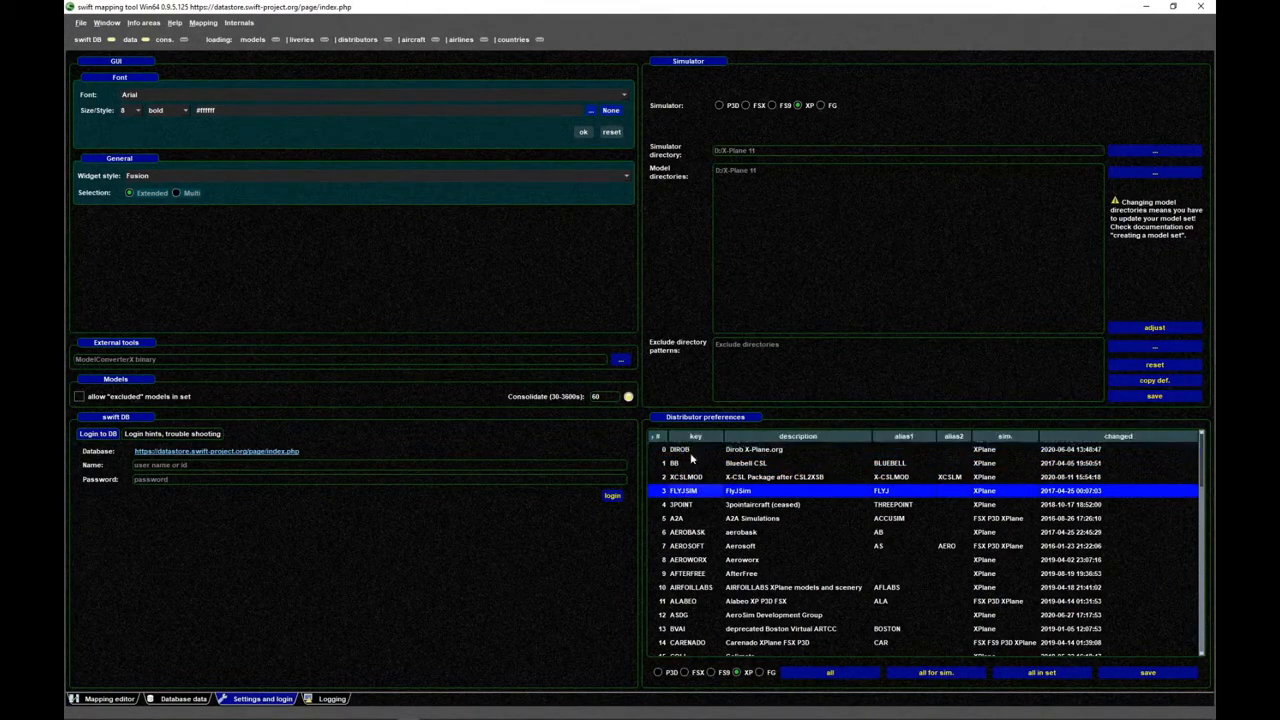
left_click_drag(692, 492, 690, 451)
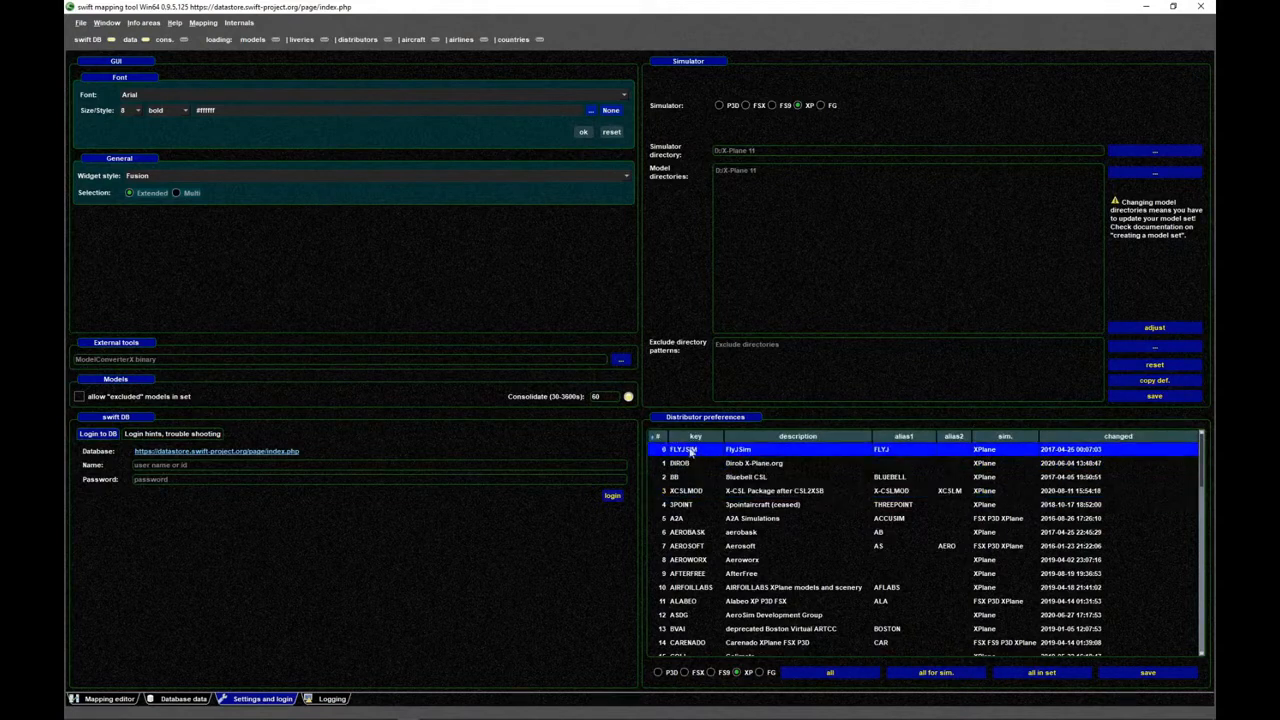
- Review the positions of DIROB, BB and XCSLMOD in the preference order and compare them with the older XCSL entry
left_click(687, 468)
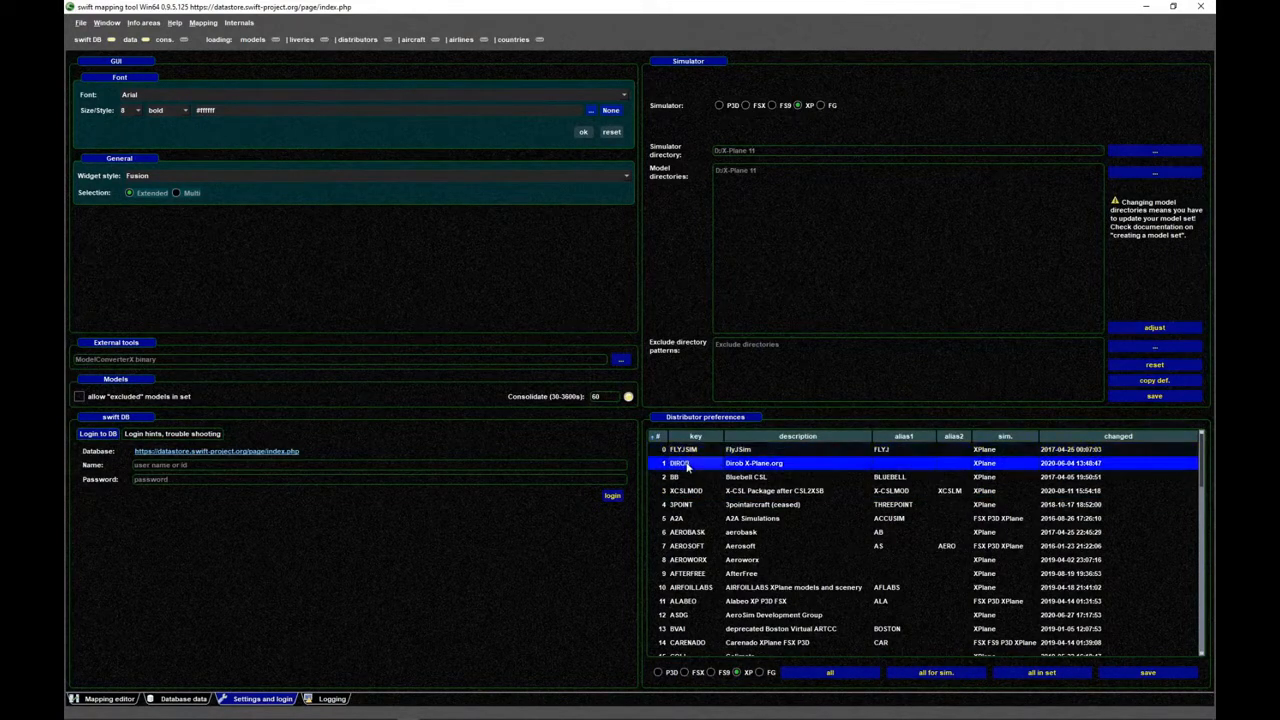
left_click(688, 478)
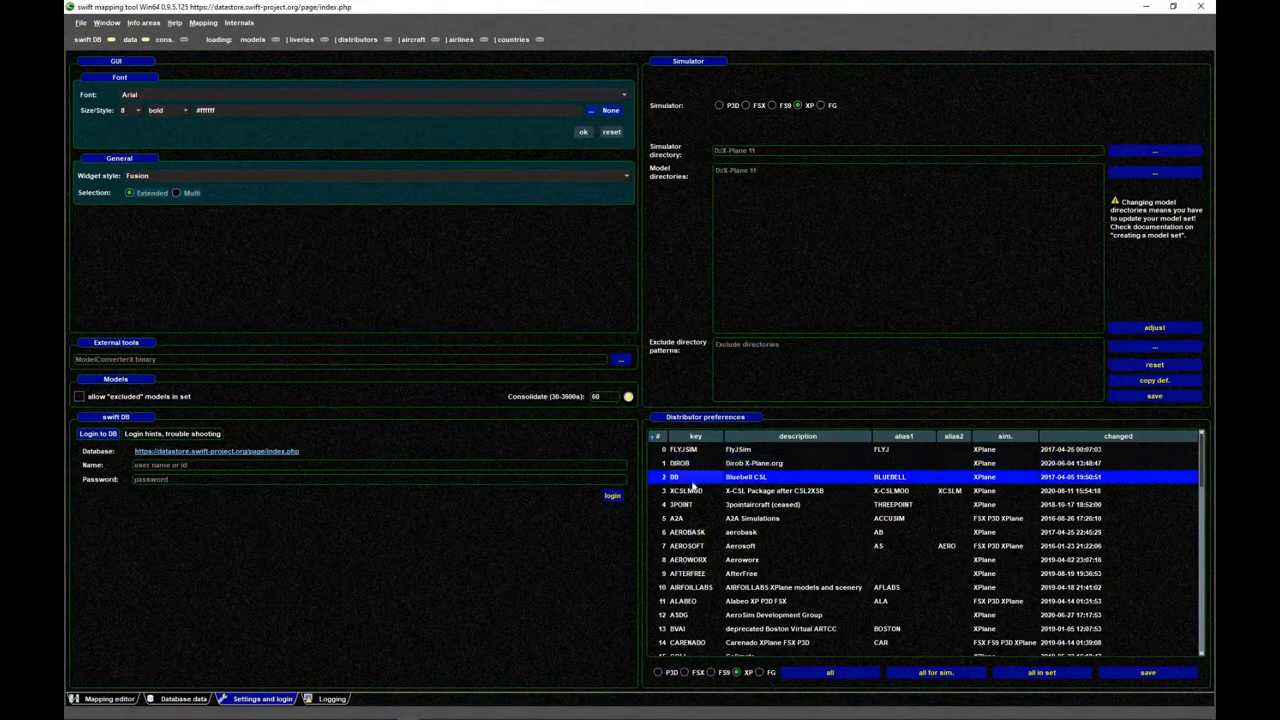
left_click(694, 492)
scroll(705, 523, "down", 15)
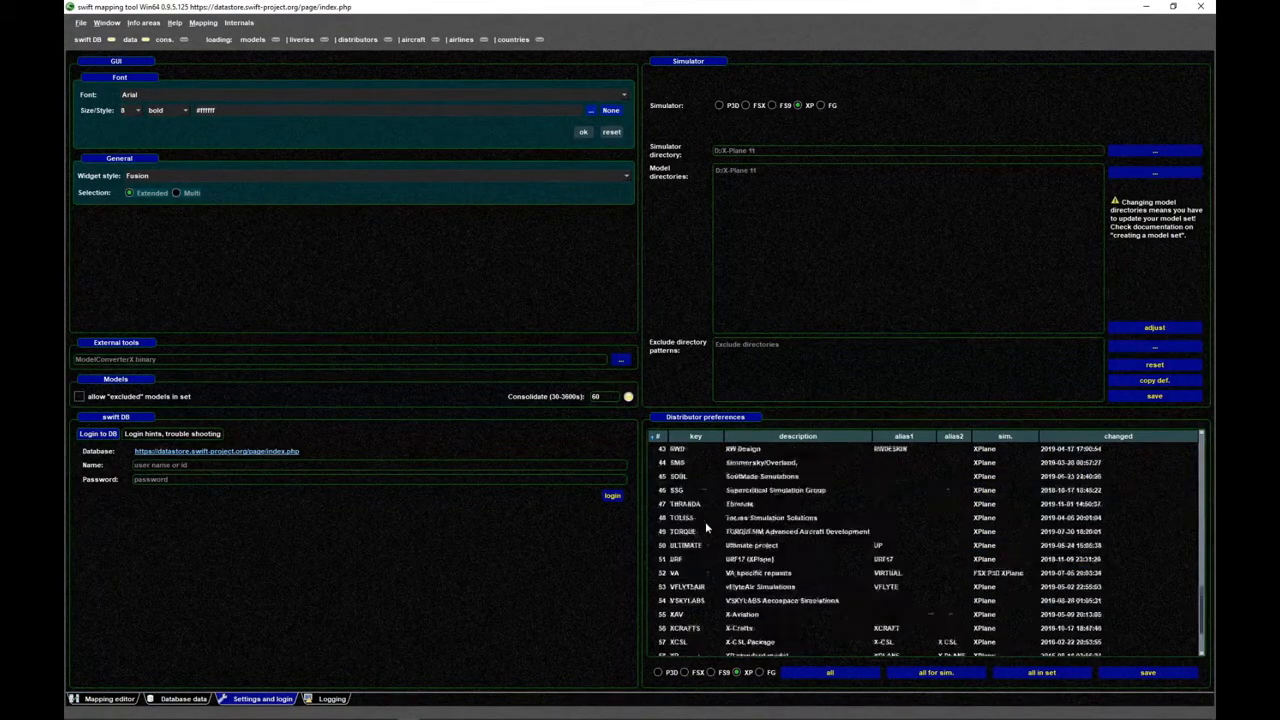
left_click(693, 584)
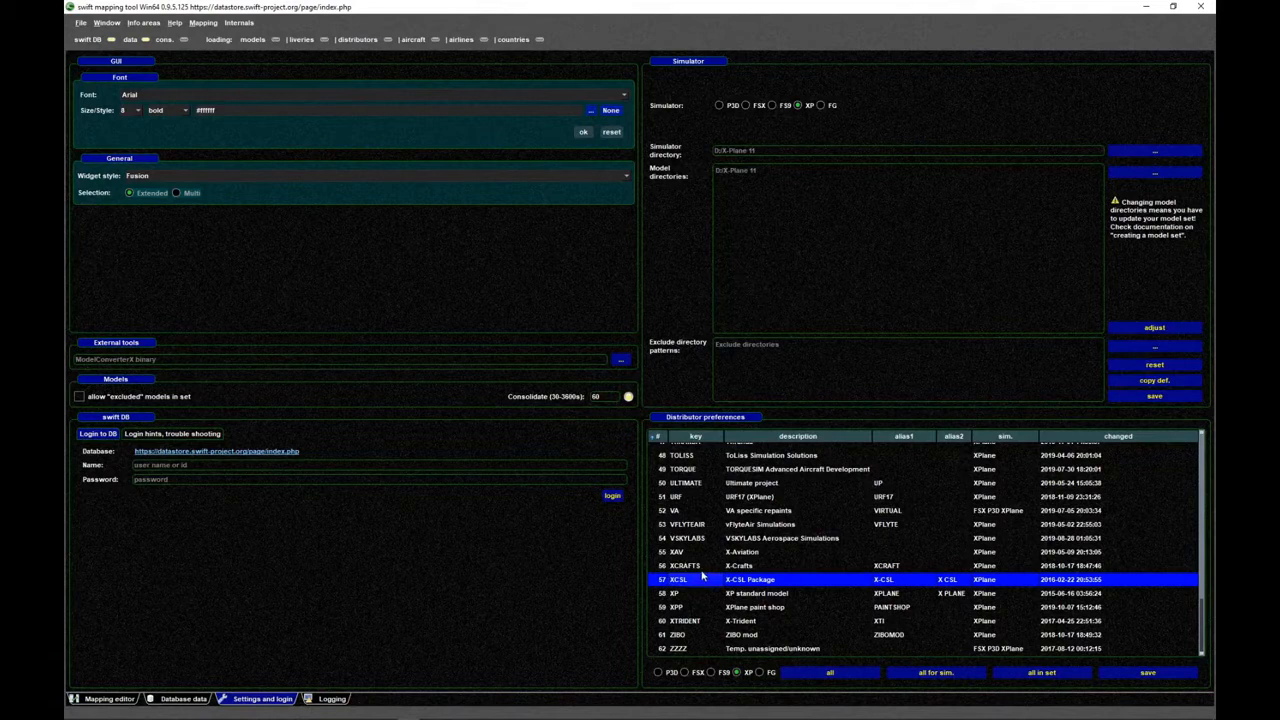
scroll(708, 554, "up", 15)
left_click(711, 492)
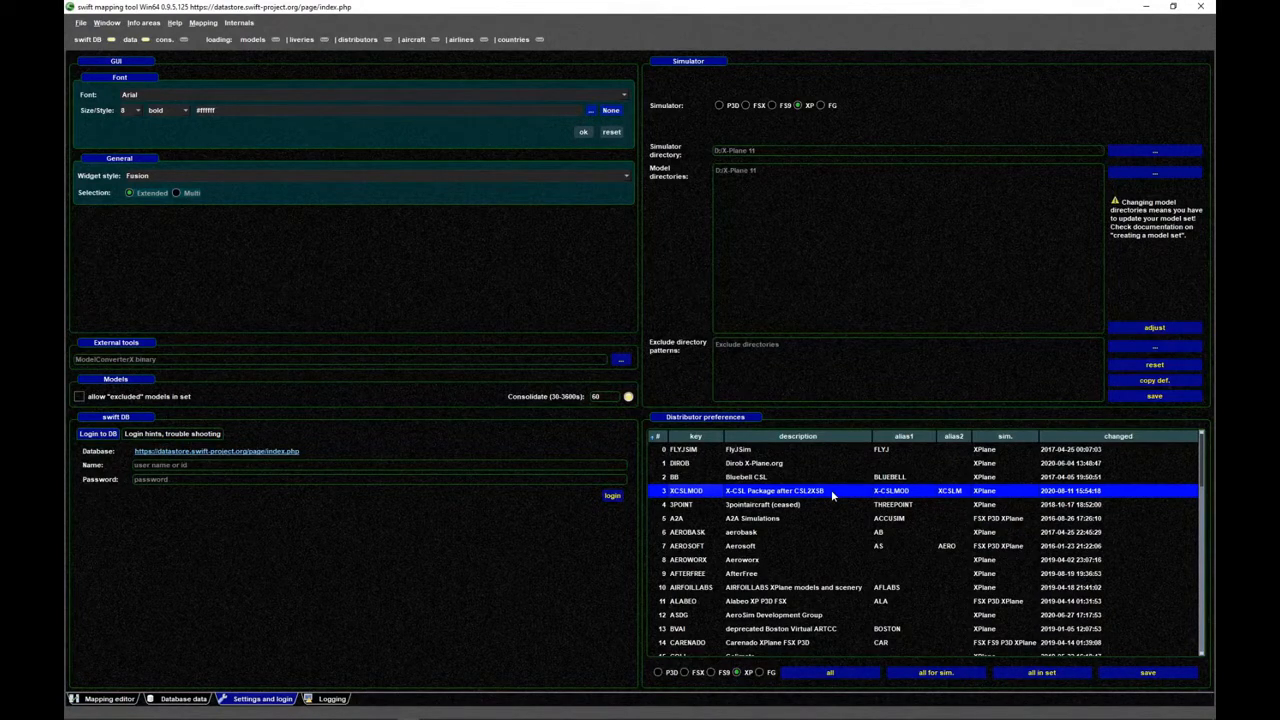
- Check the entries around XCSLMOD and save the distributor preferences
left_click(779, 517)
left_click(776, 504)
left_click(773, 491)
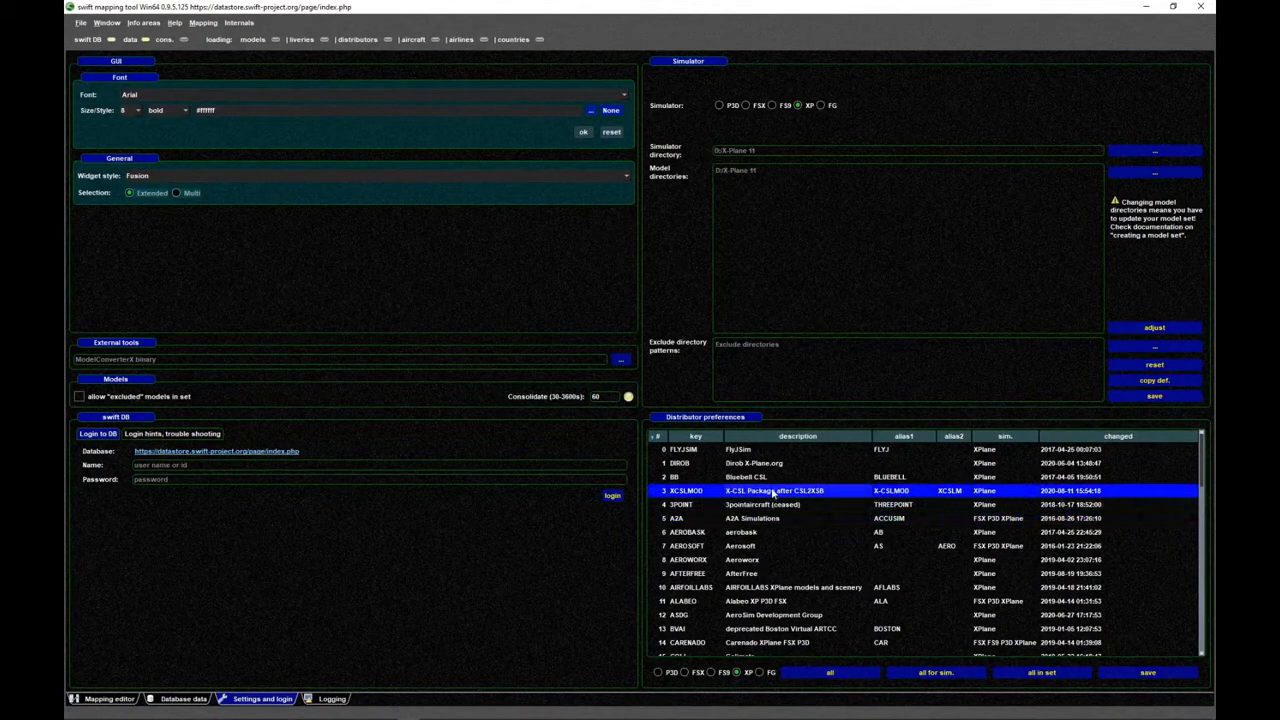
left_click(1150, 675)
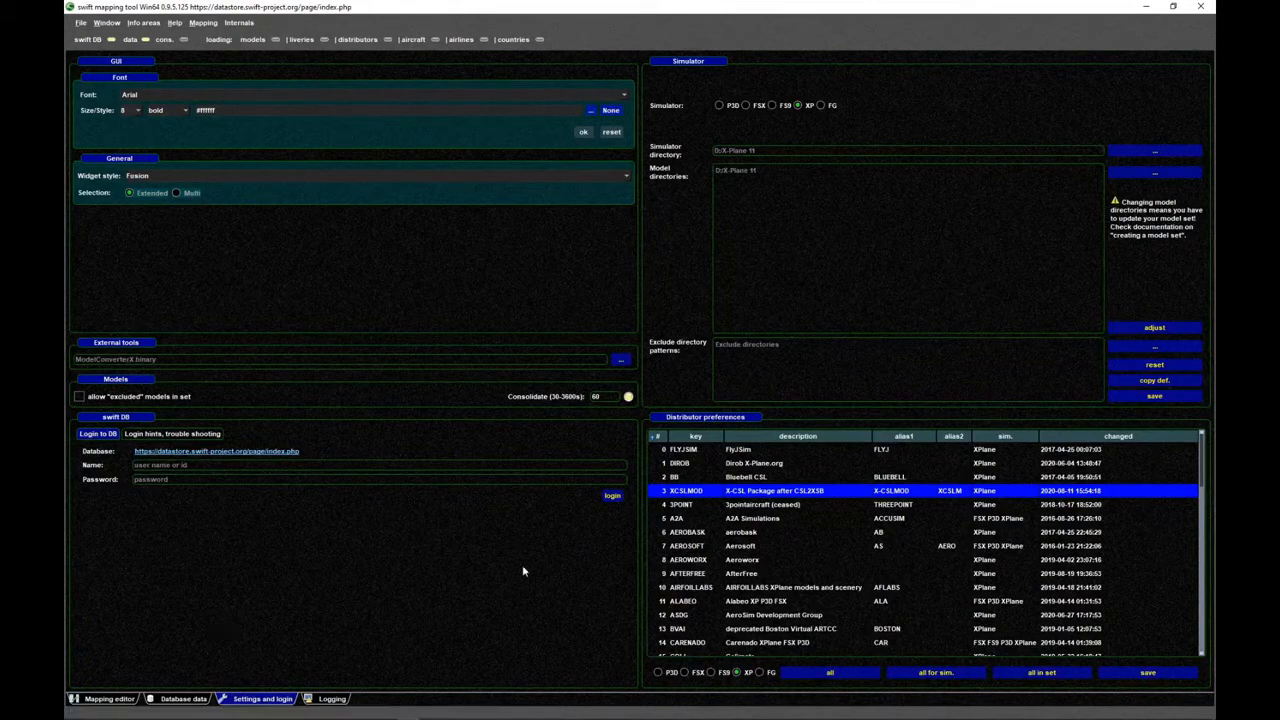
- Open the mapping editor and examine the FLYJSIM models in the active XPlane model set
left_click(102, 699)
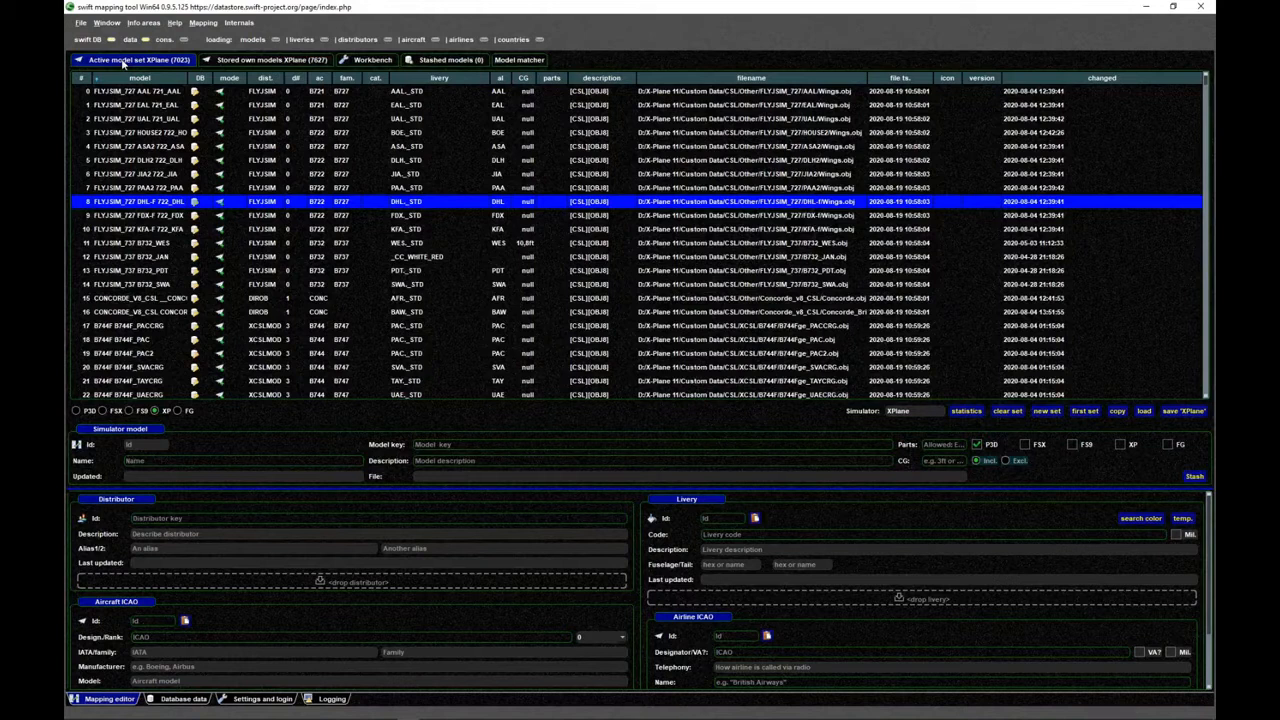
left_click(141, 107)
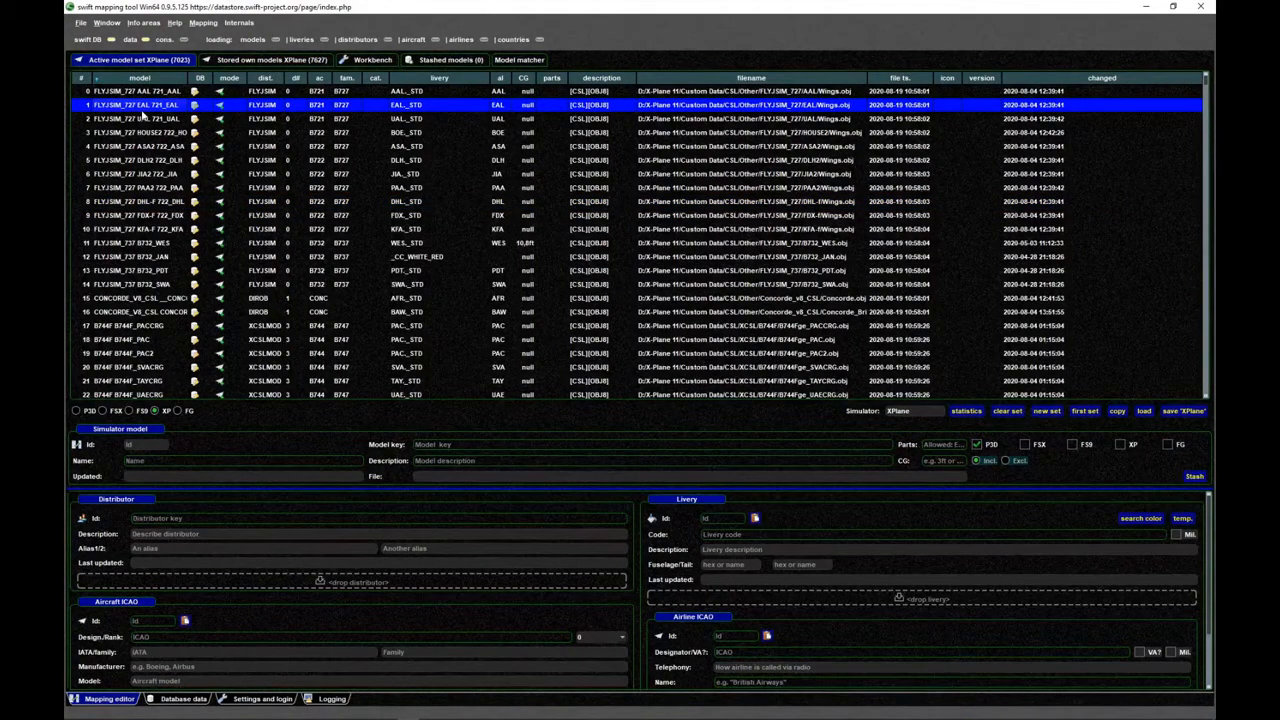
left_click(155, 173)
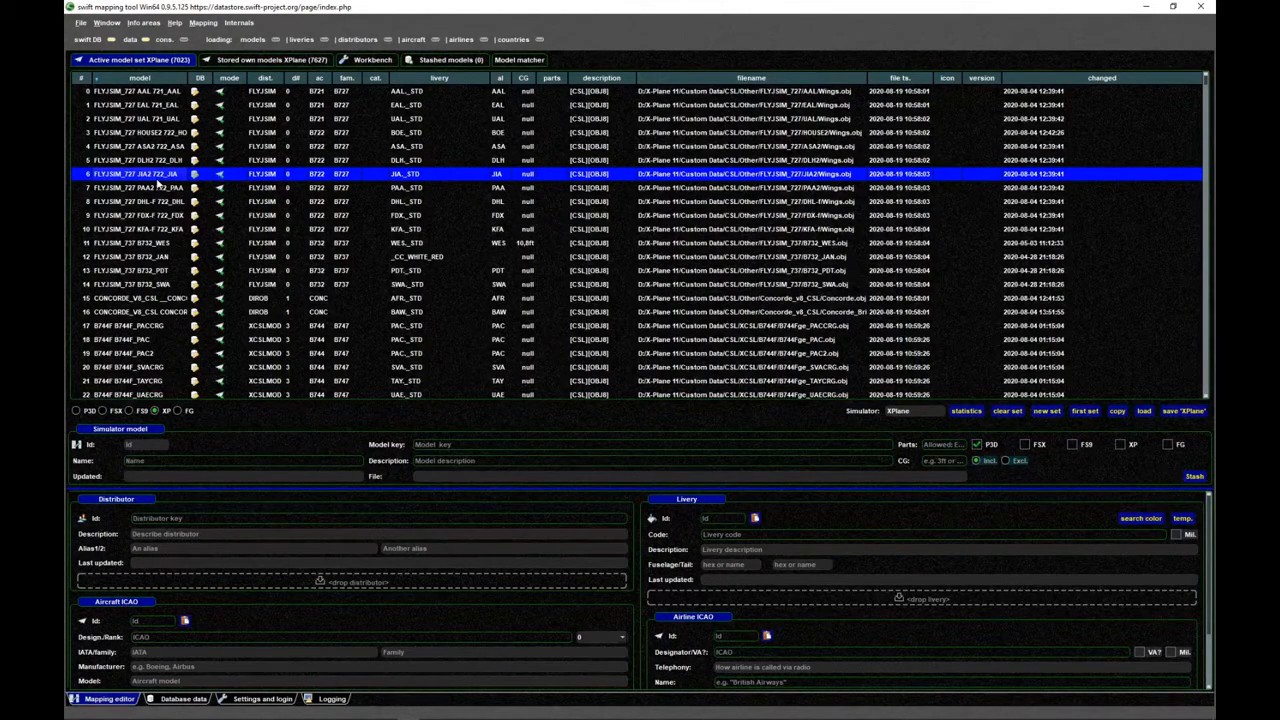
left_click(210, 160)
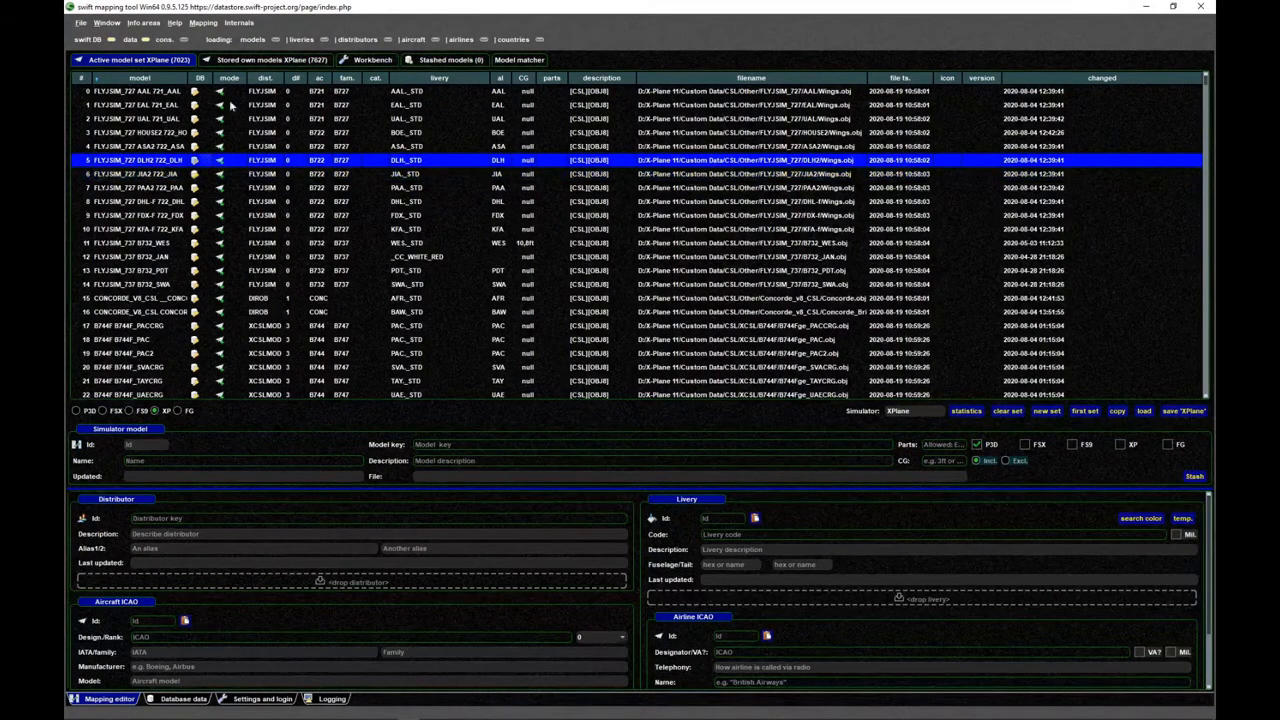
- Show the stored own XPlane models, recheck the simulator directory settings, and force a complete reload of the models from disk
left_click(255, 61)
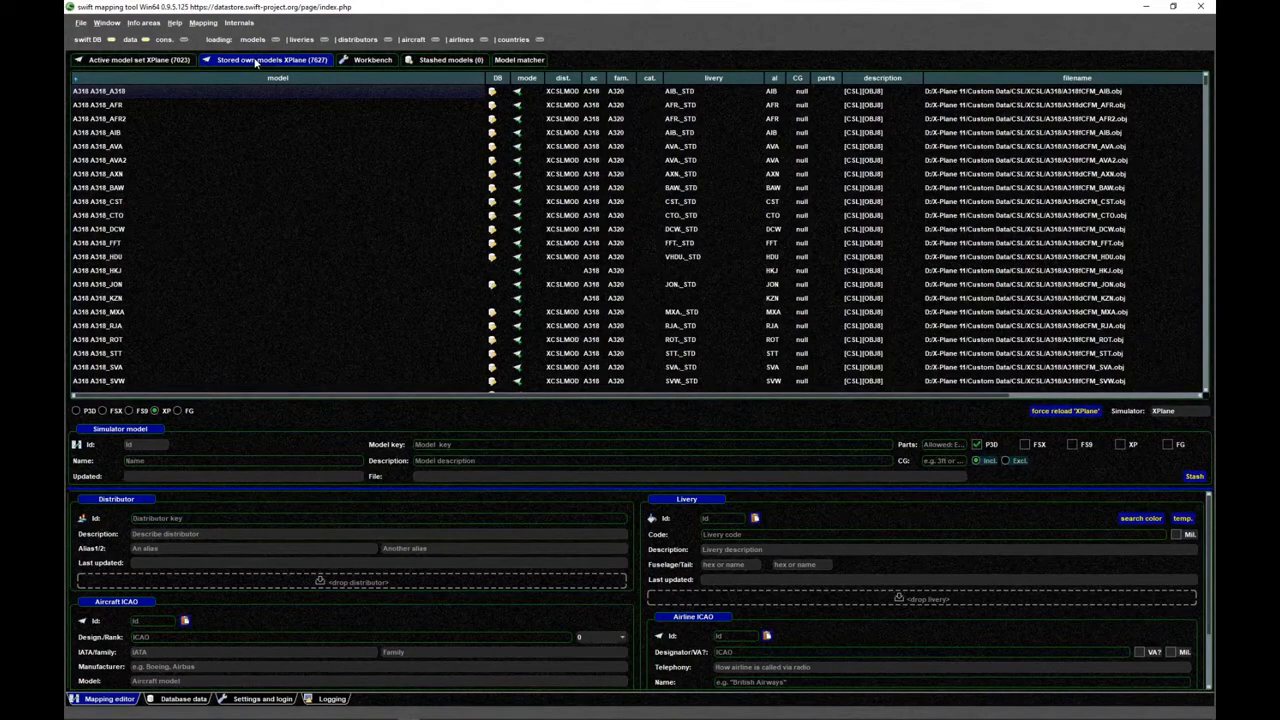
left_click(250, 700)
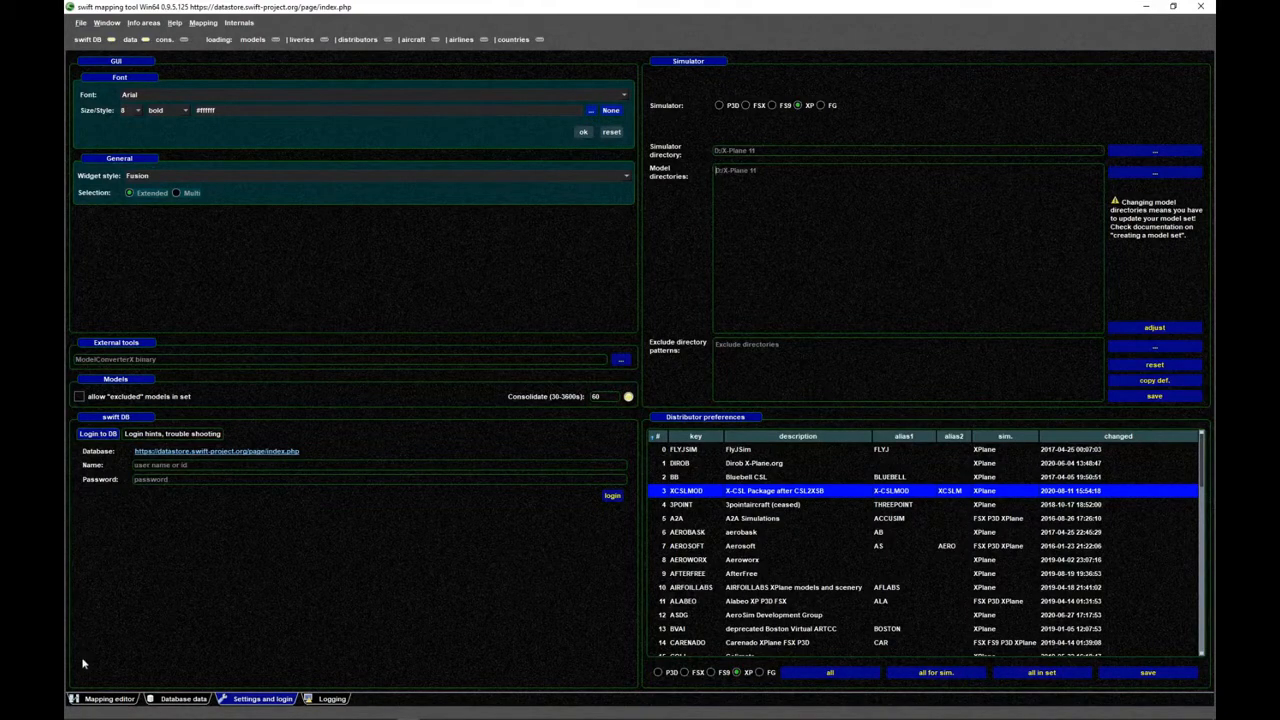
left_click(102, 698)
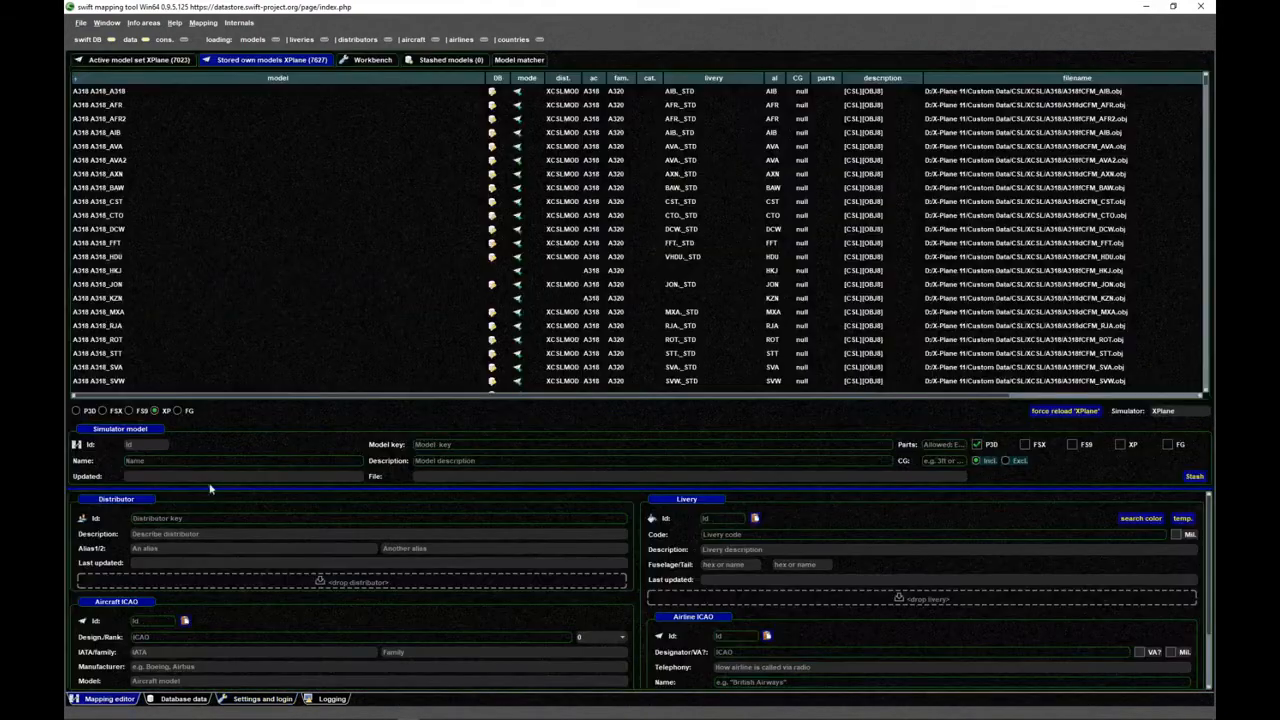
left_click(1057, 413)
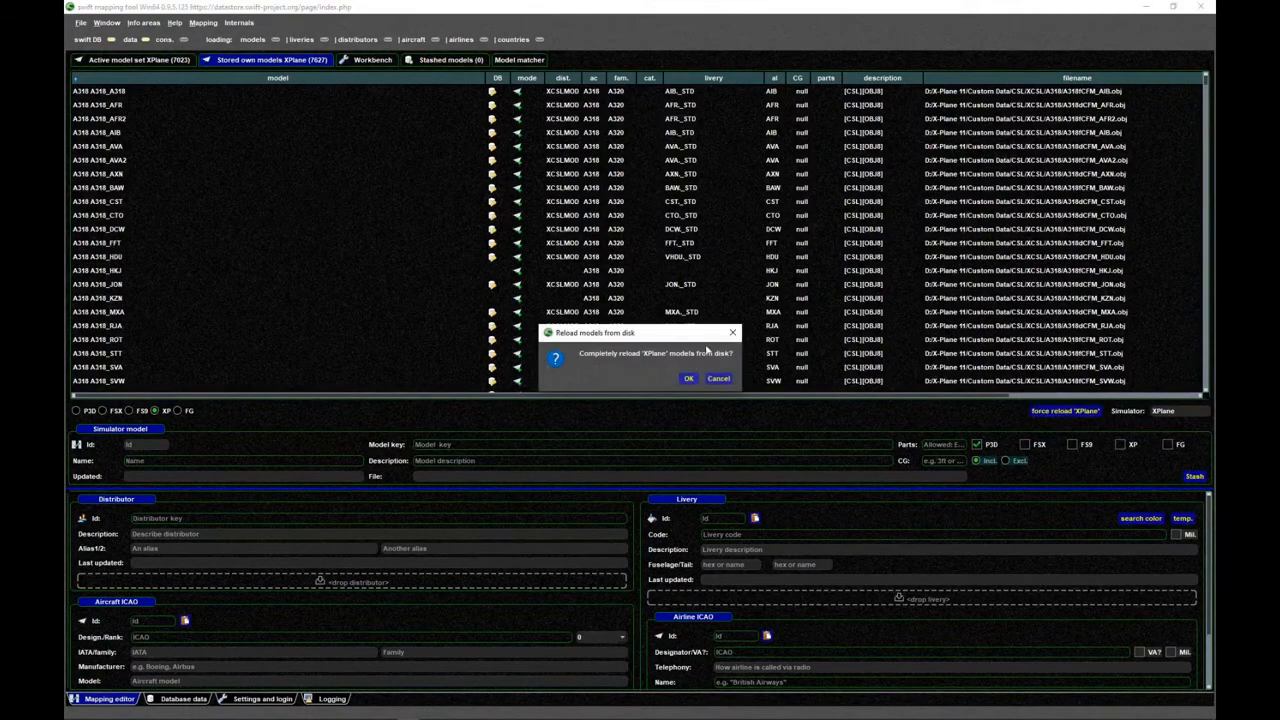
left_click(689, 379)
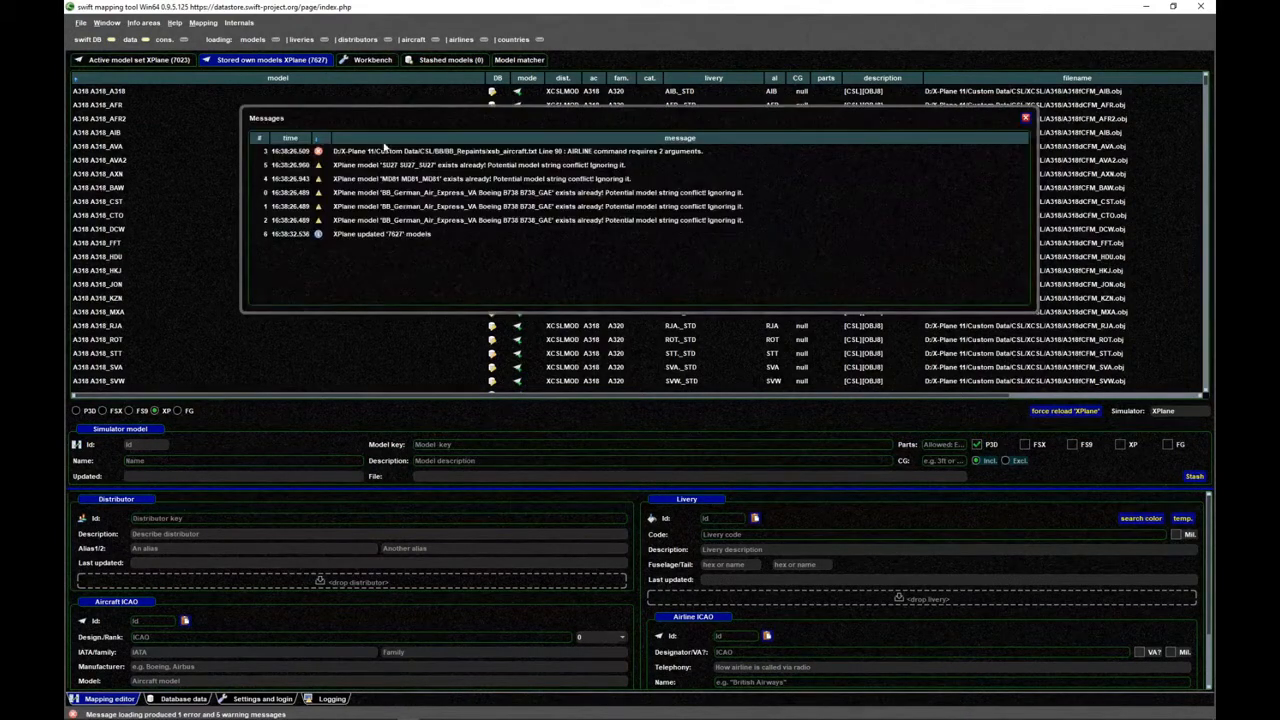
- Review the model reload messages sorted by message text and close the message window
left_click(404, 151)
left_click(438, 192)
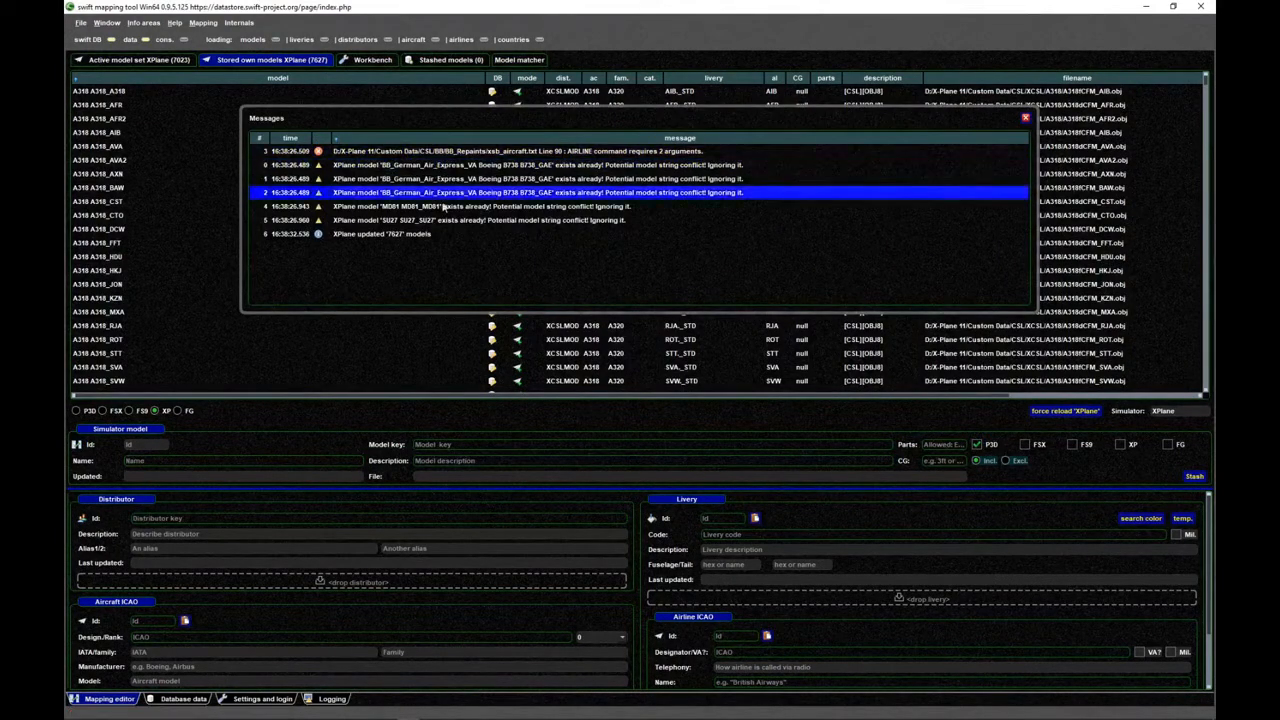
left_click(1026, 120)
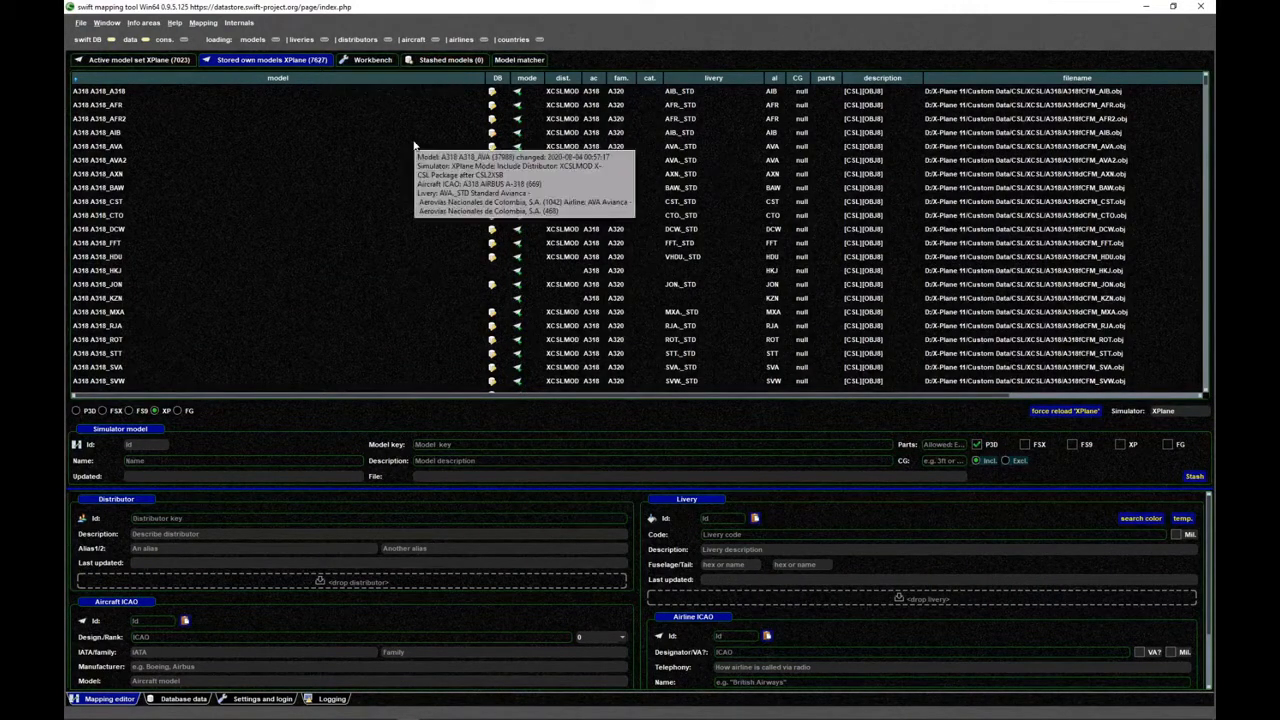
- Sort the stored own models by mode with the excluded ones first and select the FlightFactor 767-300ER LOT Polish Airlines model
scroll(270, 155, "down", 4)
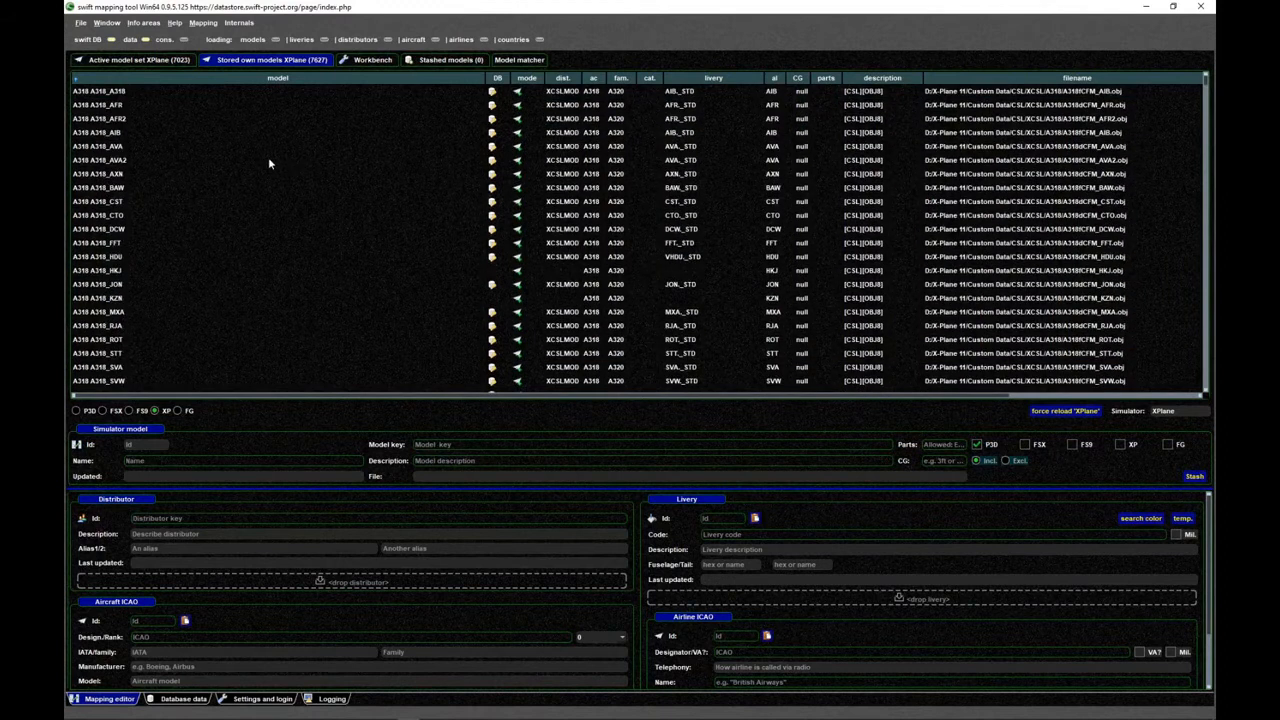
scroll(176, 213, "down", 2)
scroll(176, 213, "up", 6)
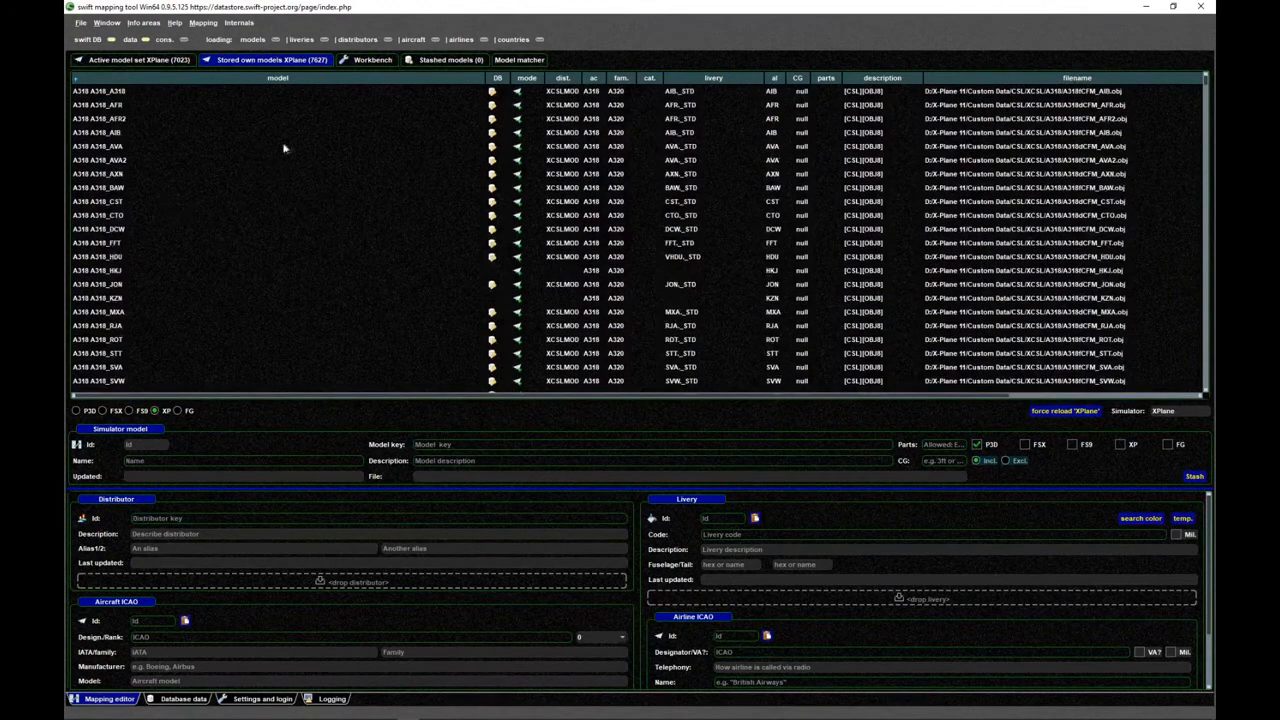
left_click(532, 80)
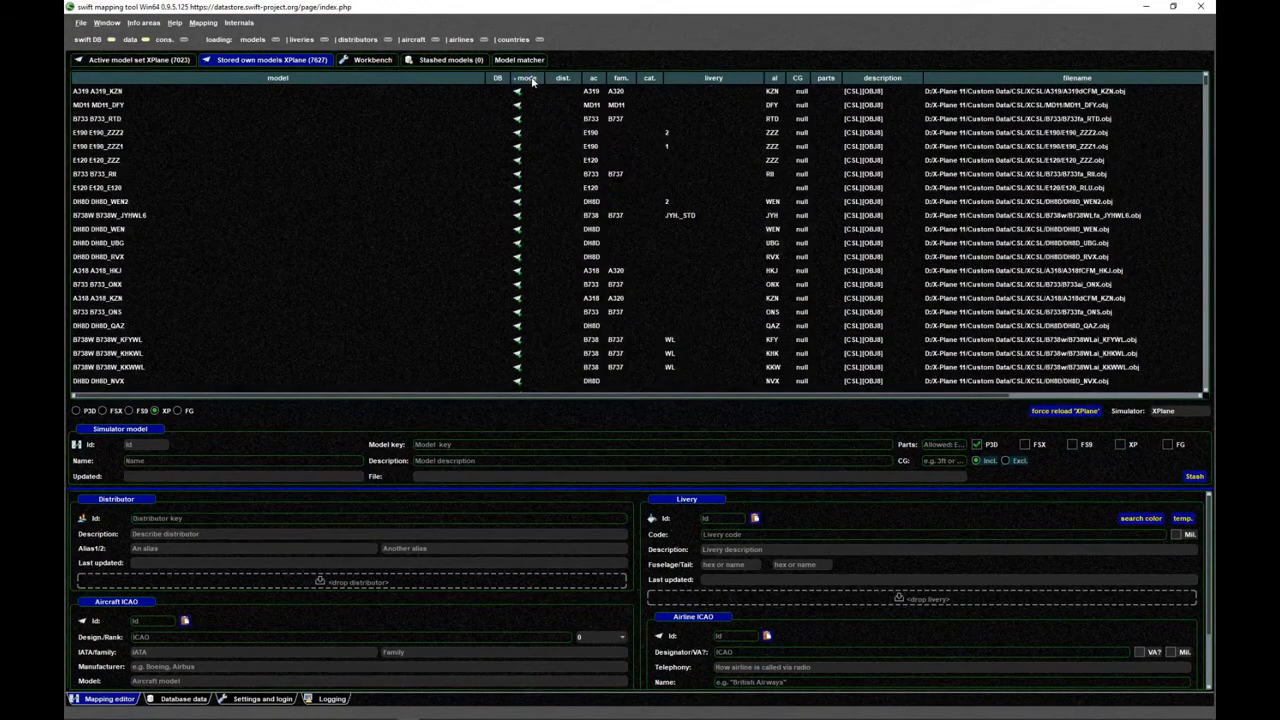
left_click(532, 80)
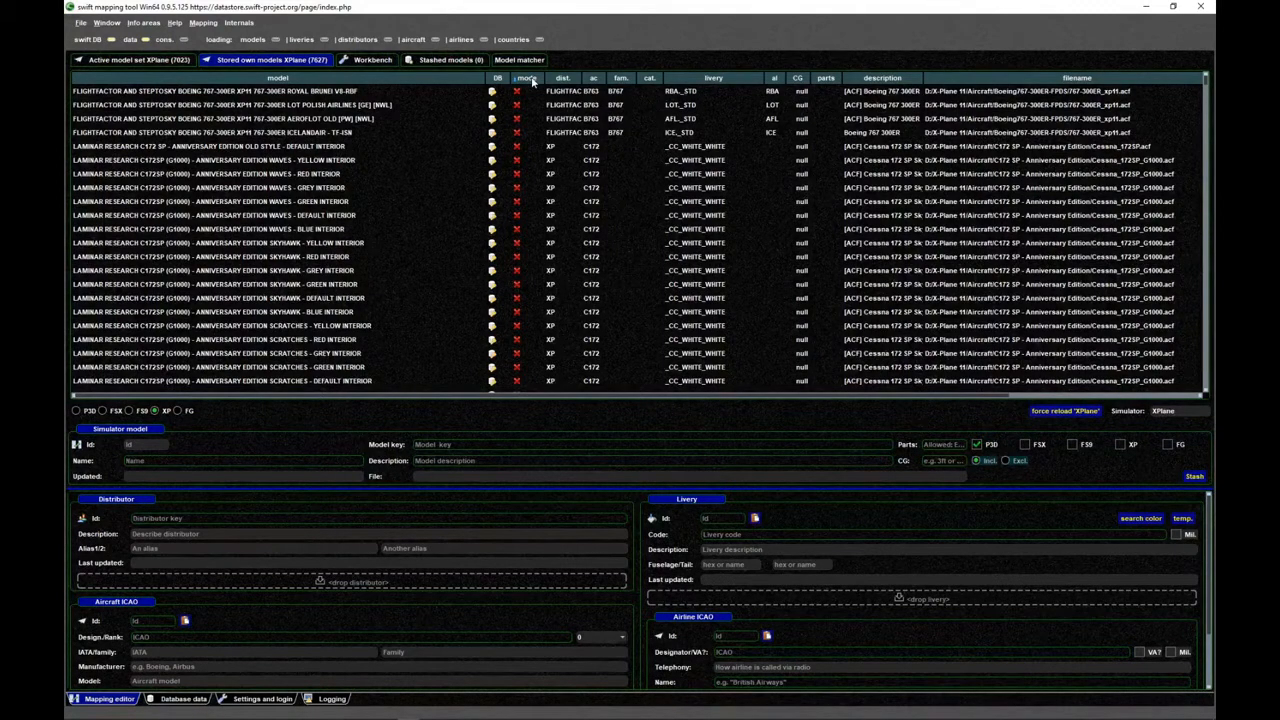
left_click(232, 105)
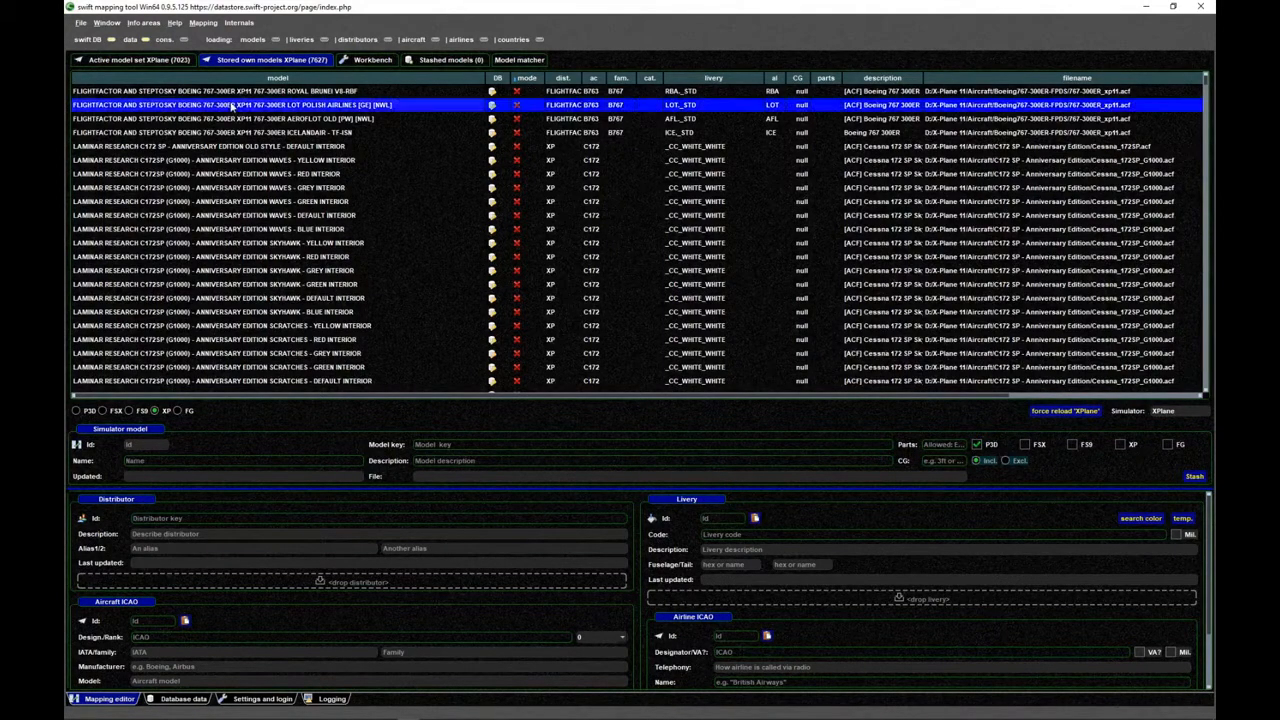
- Examine the excluded FlightFactor 767-300ER and Laminar Research C172 models, toggling the mode sort order and returning to excluded models first
left_click(226, 146)
left_click(245, 118)
left_click(246, 204)
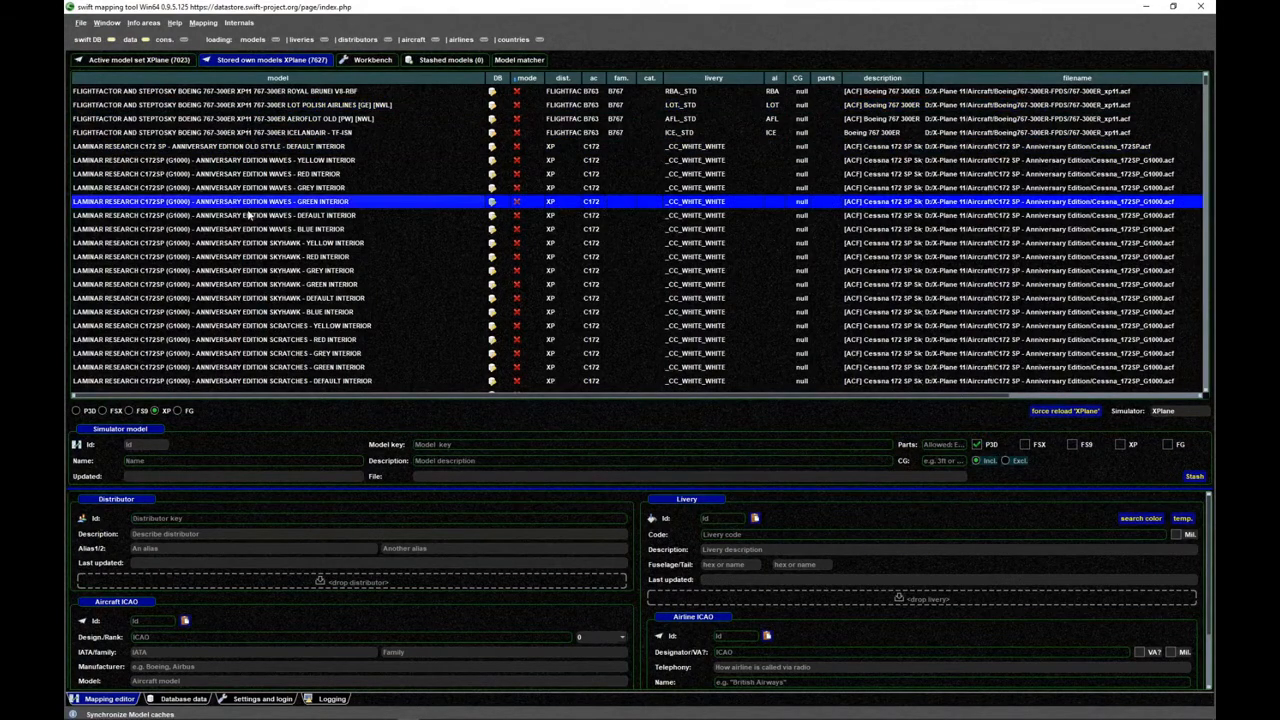
scroll(320, 250, "up", 5)
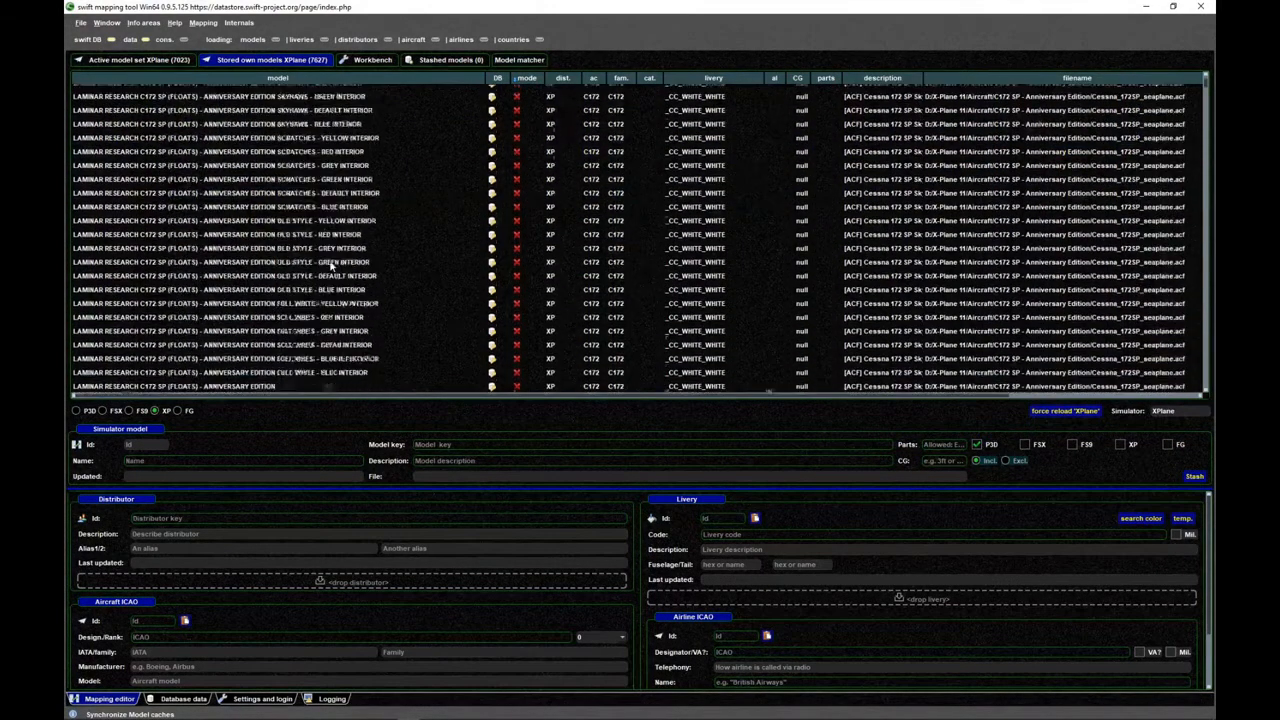
scroll(330, 268, "down", 5)
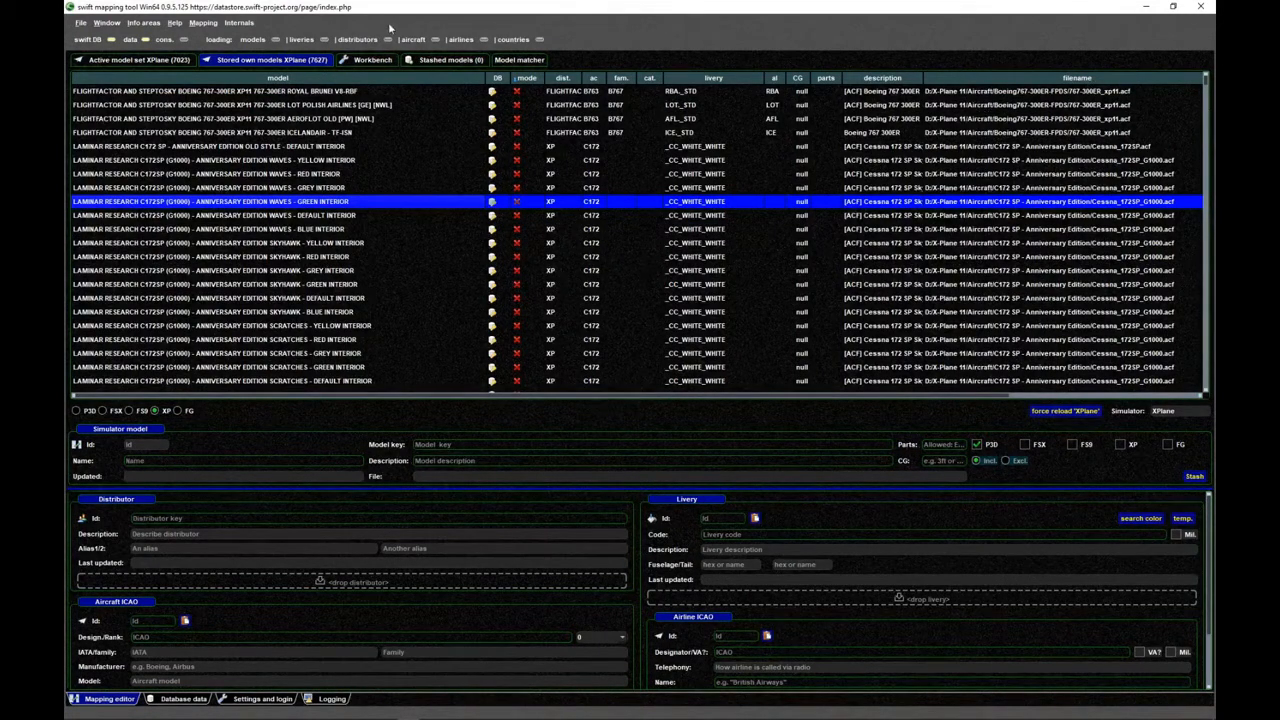
left_click(355, 146)
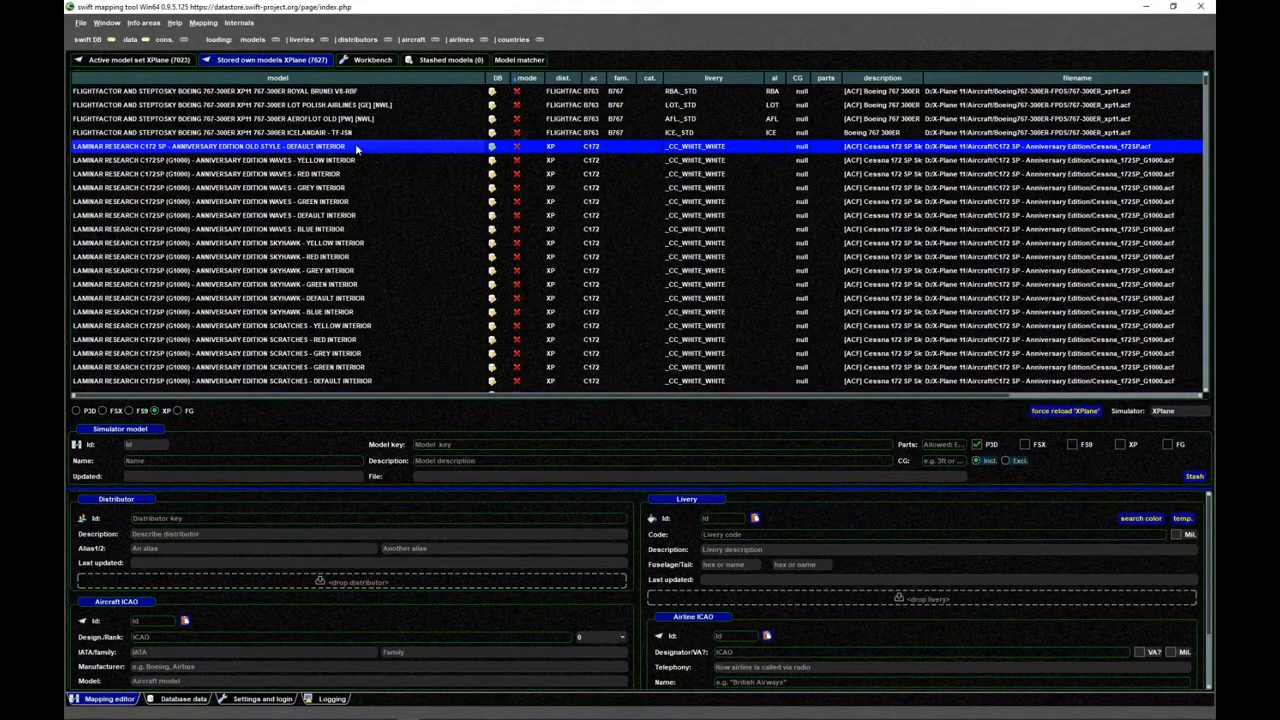
left_click(358, 134)
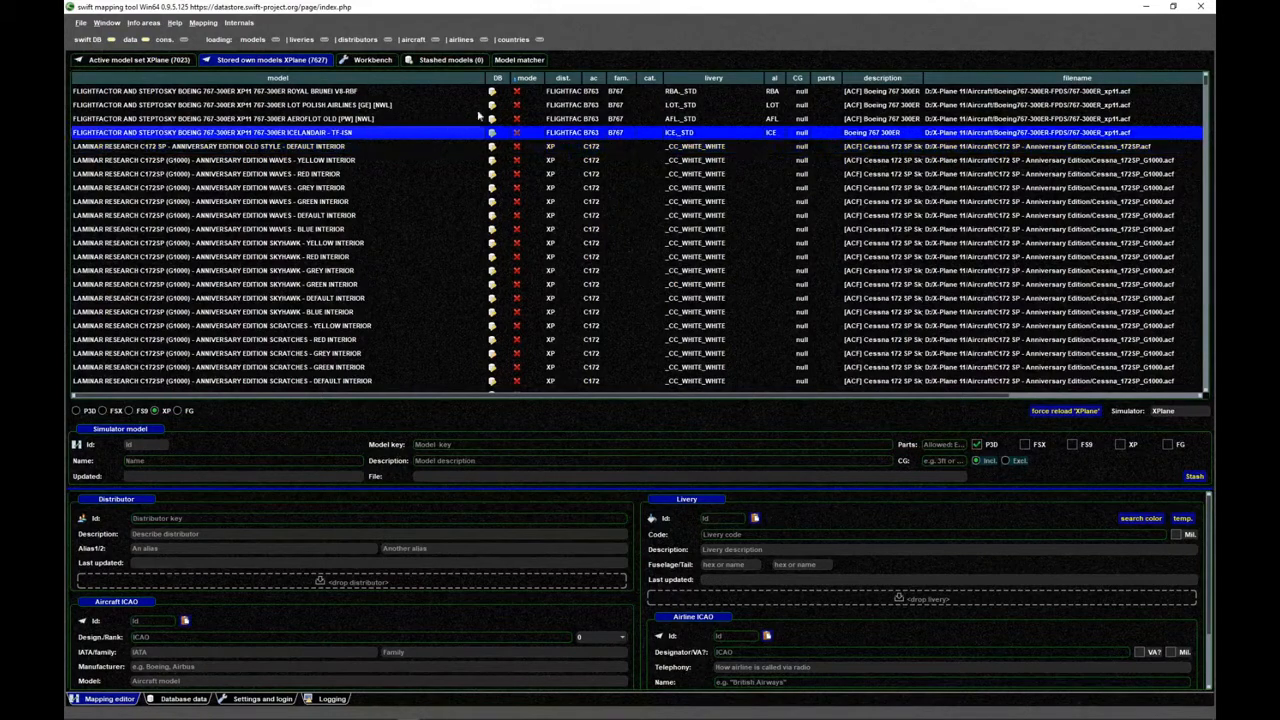
left_click(525, 79)
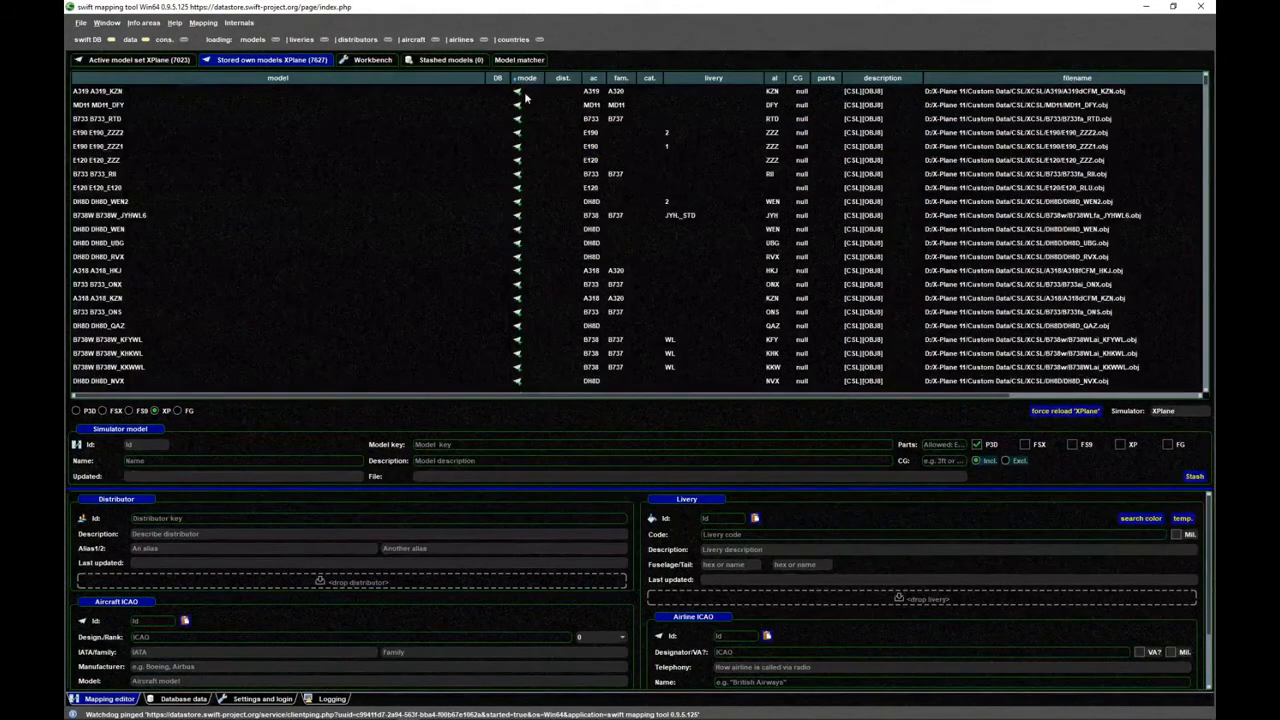
left_click(527, 79)
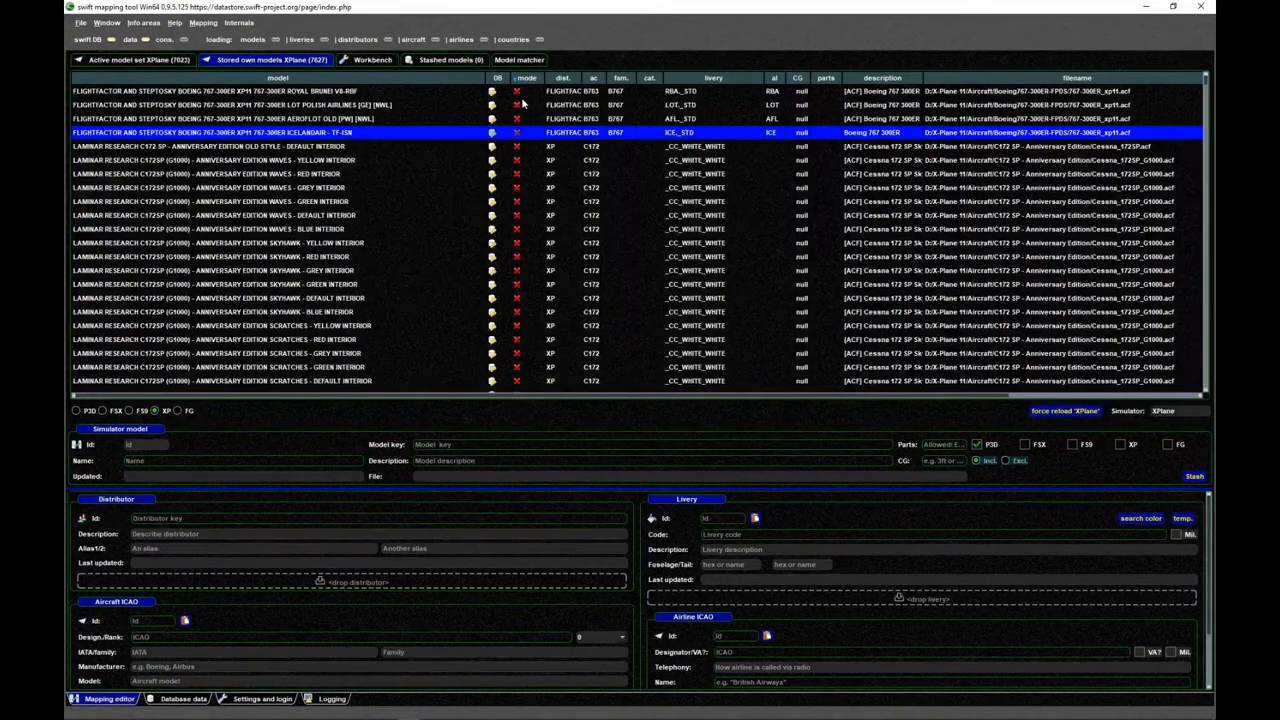
- Sort the stored own models by model name, browse the A318 and A319 entries, and return to the start of the list
left_click(310, 81)
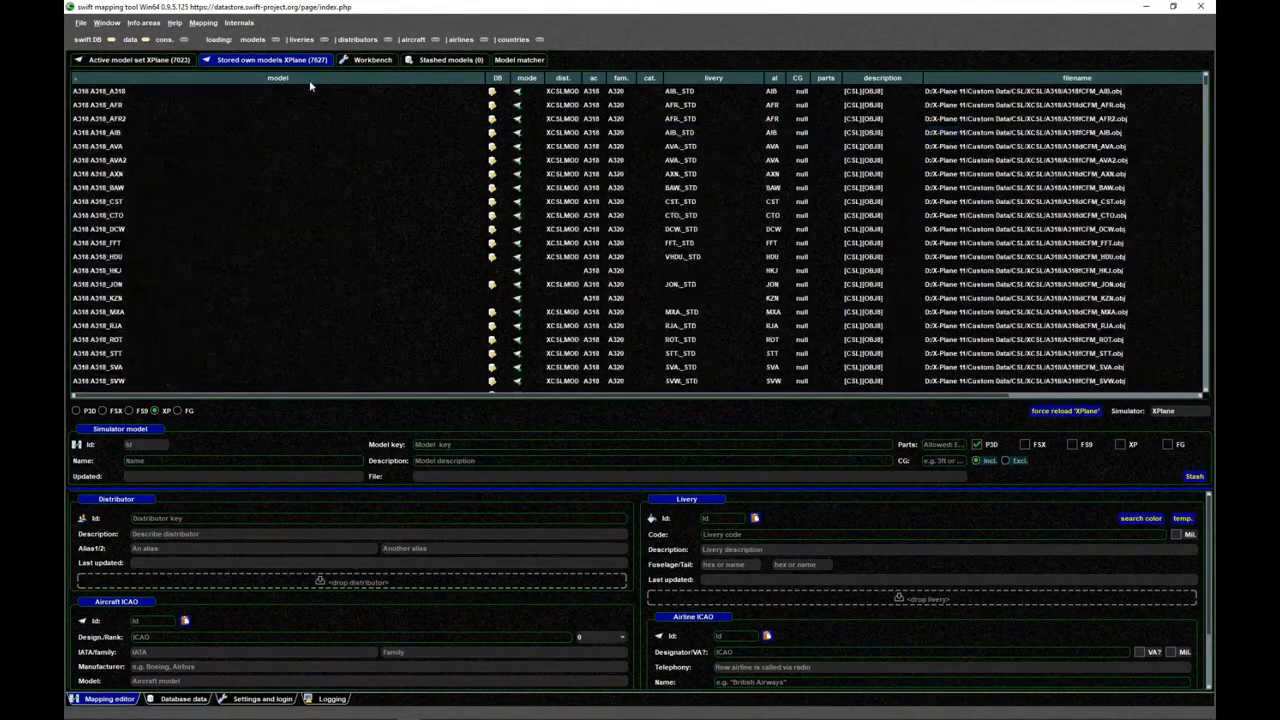
left_click(138, 92)
scroll(183, 192, "down", 20)
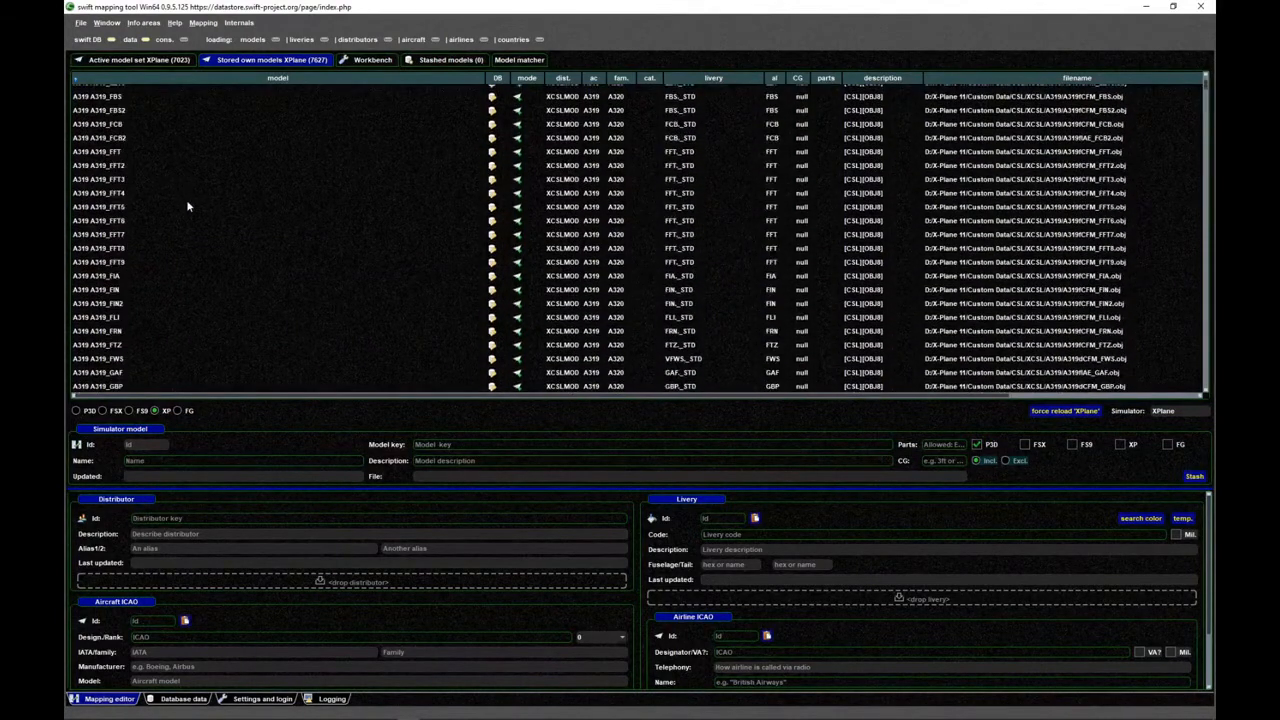
scroll(190, 201, "down", 8)
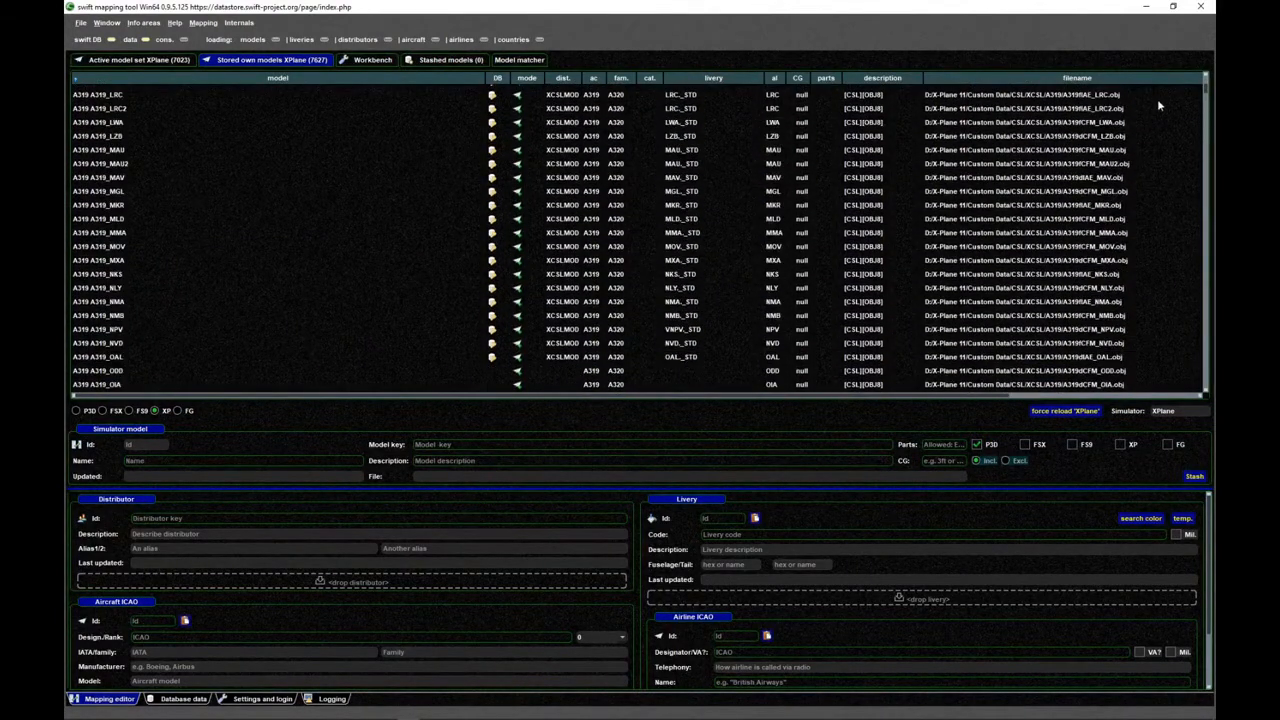
mouse_move(1205, 92)
left_mouse_down()
mouse_move(1207, 387)
mouse_move(1205, 72)
left_mouse_up()
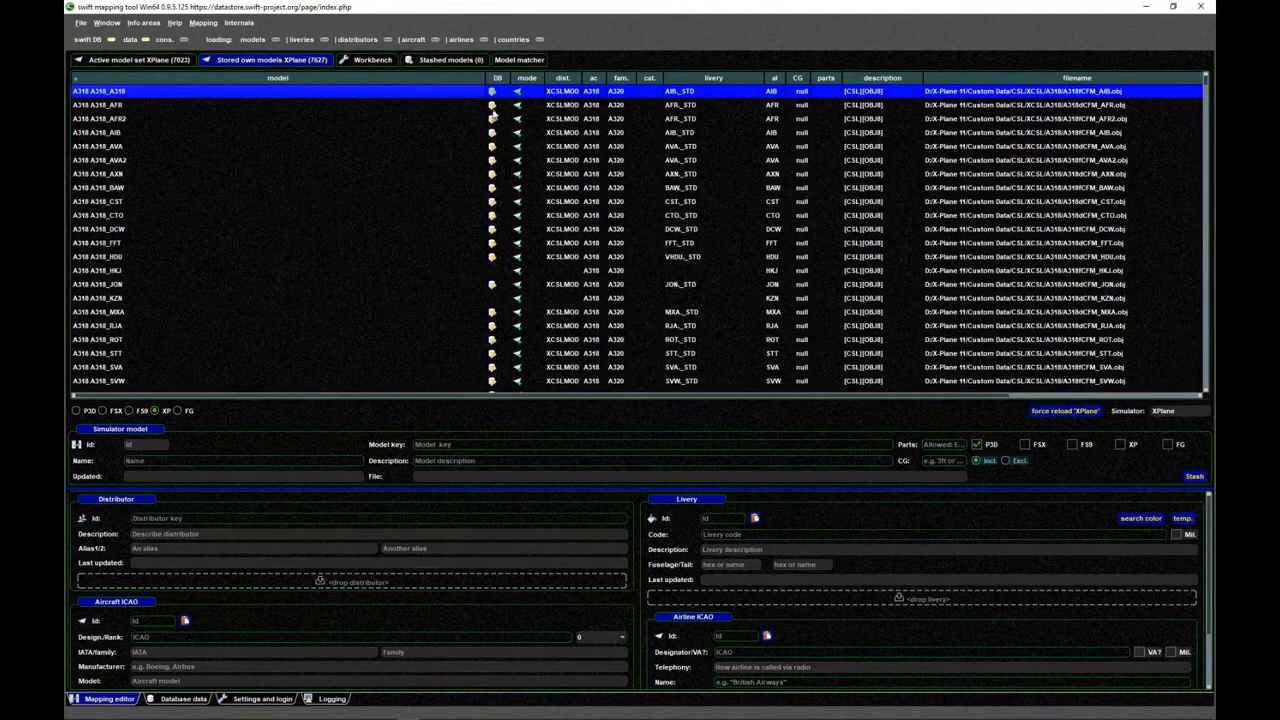
- View the database metadata of the A318 A318_A318 model and select the A318 A318_HKJ model for comparison
left_click(495, 104)
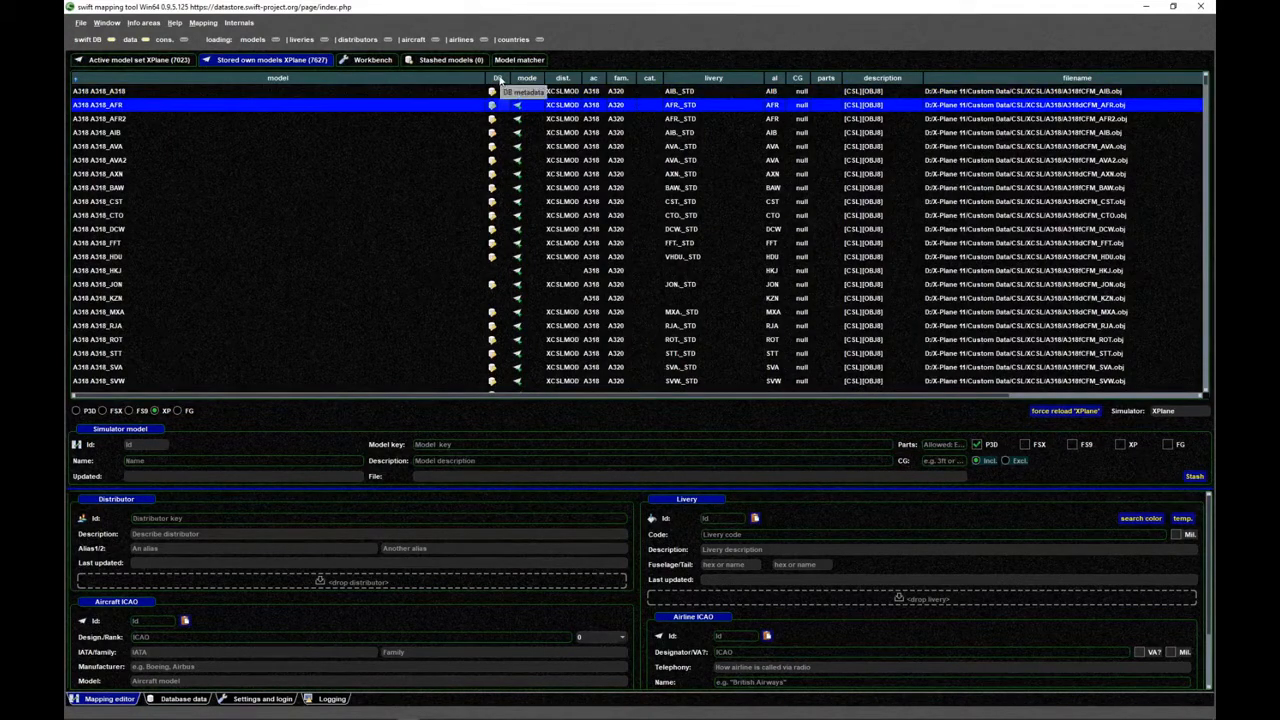
left_click(499, 91)
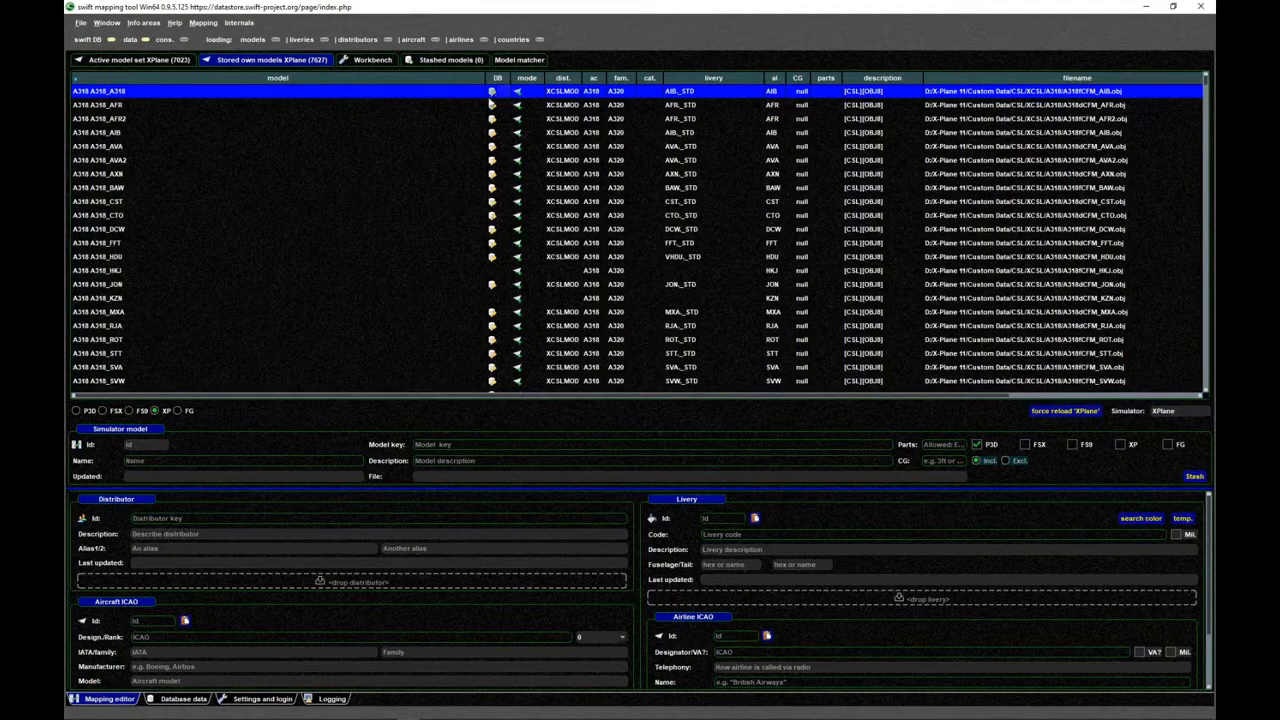
mouse_move(496, 93)
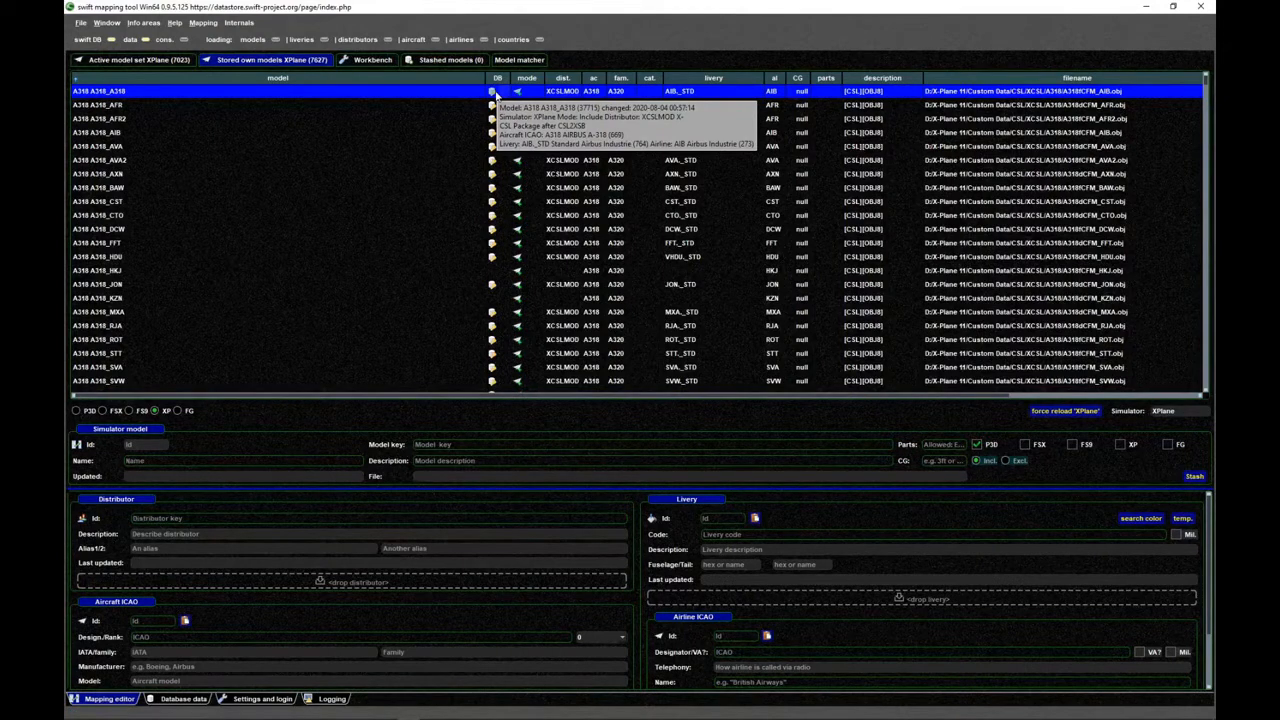
left_click(498, 272)
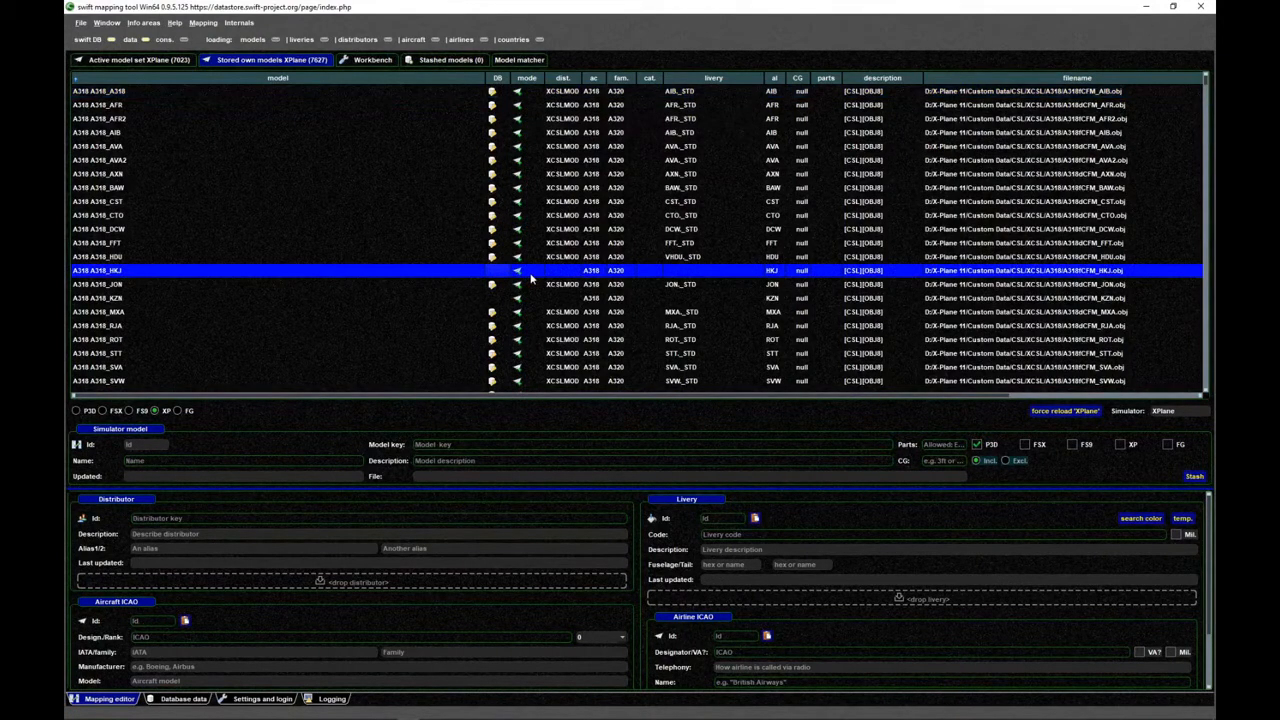
mouse_move(531, 279)
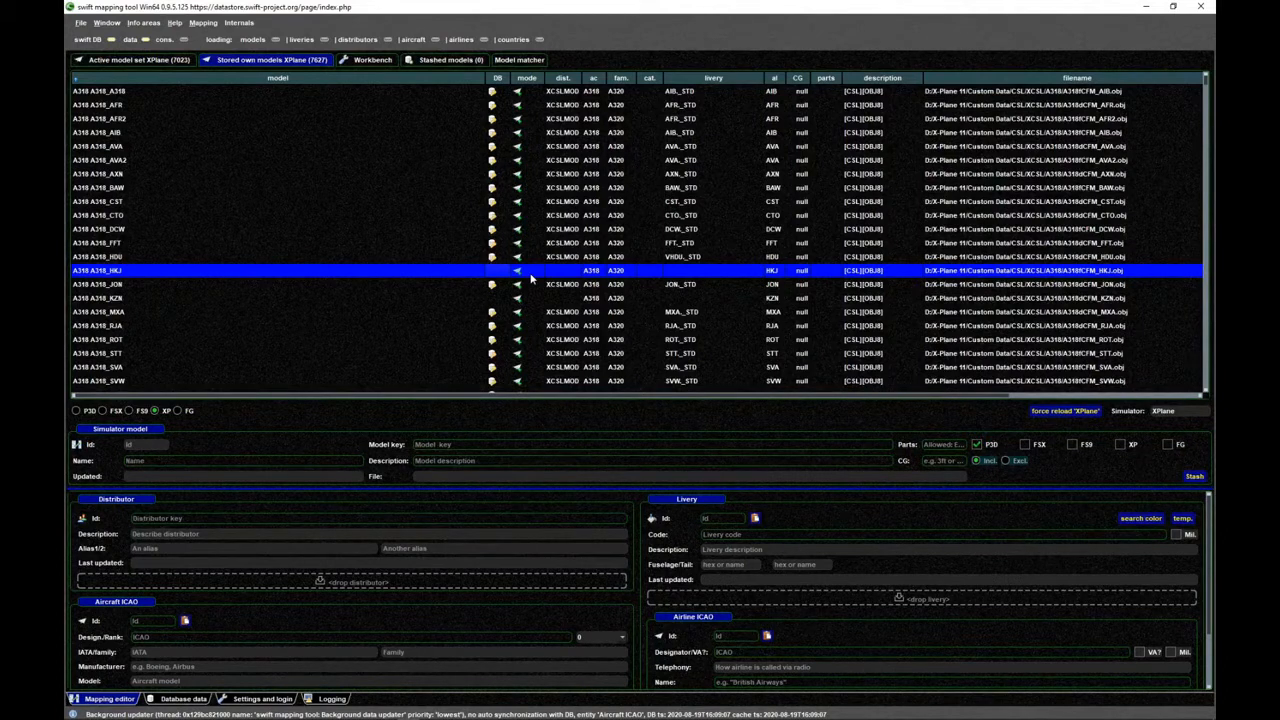
- Compare the distributor data of A318 A318_HKJ with A318 A318_HDU and recheck the database metadata of A318 A318_A318
left_click(565, 281)
left_click(565, 269)
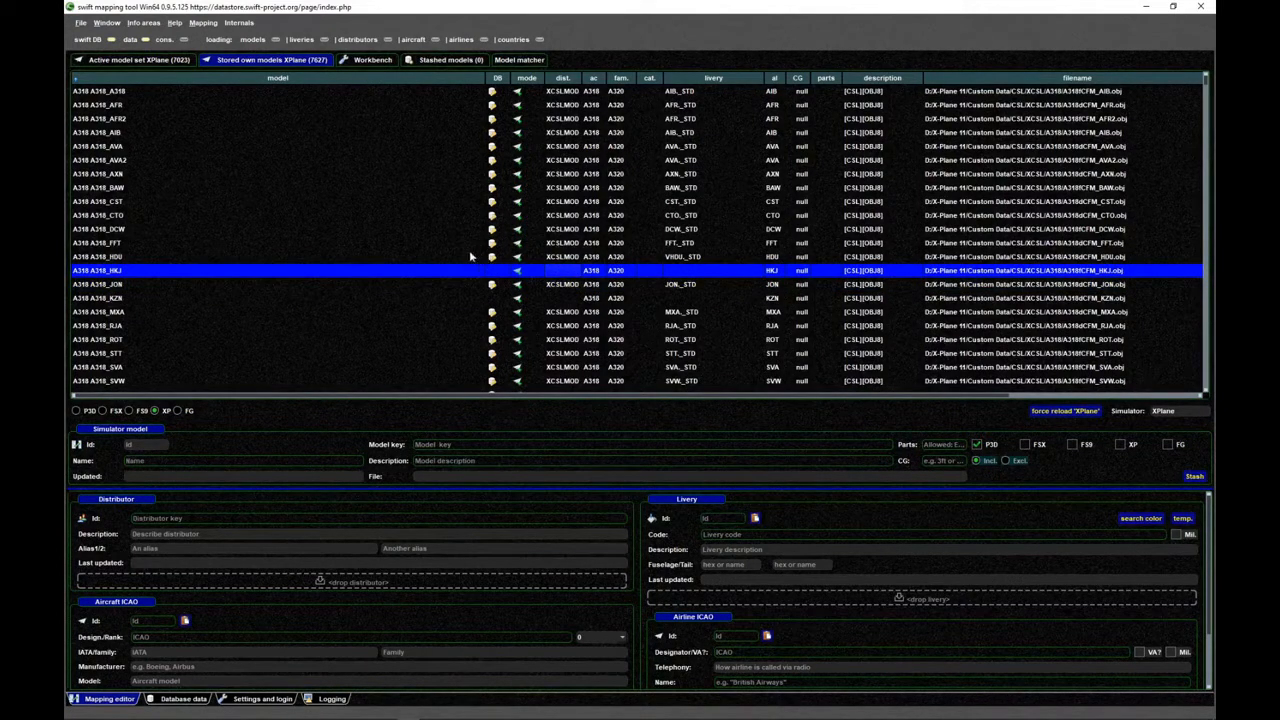
left_click(401, 248)
left_click(400, 258)
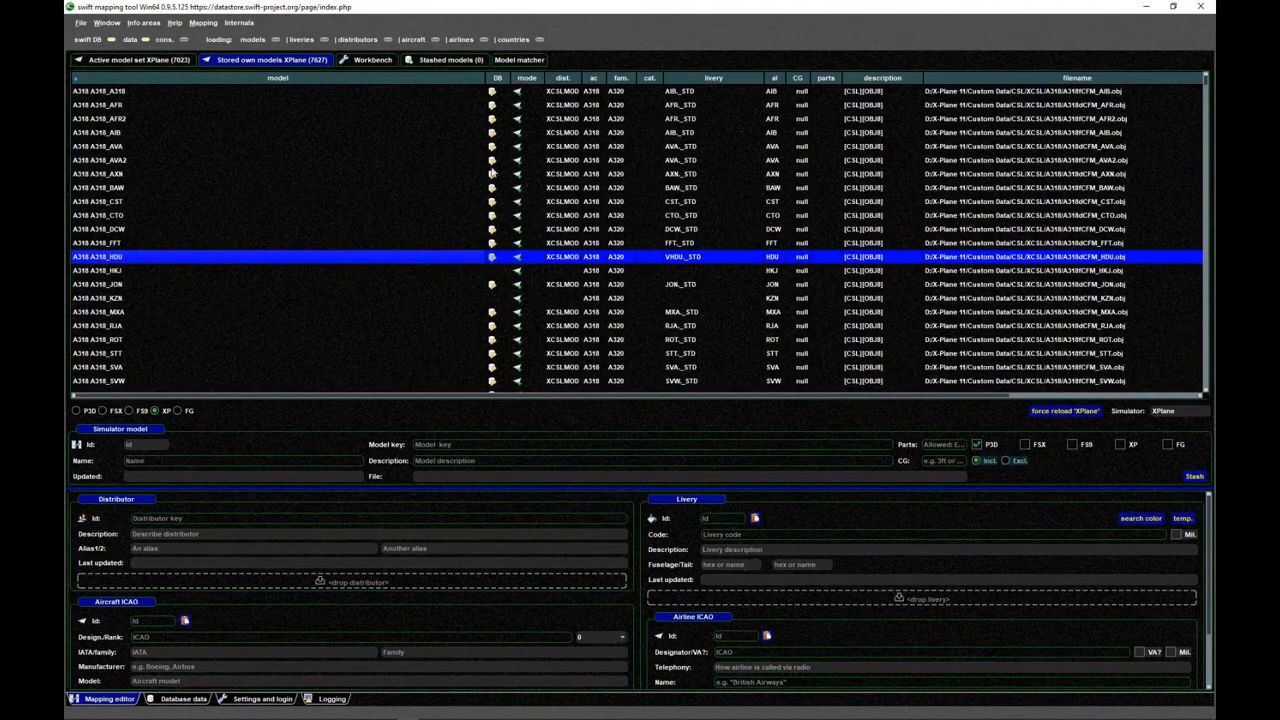
mouse_move(493, 92)
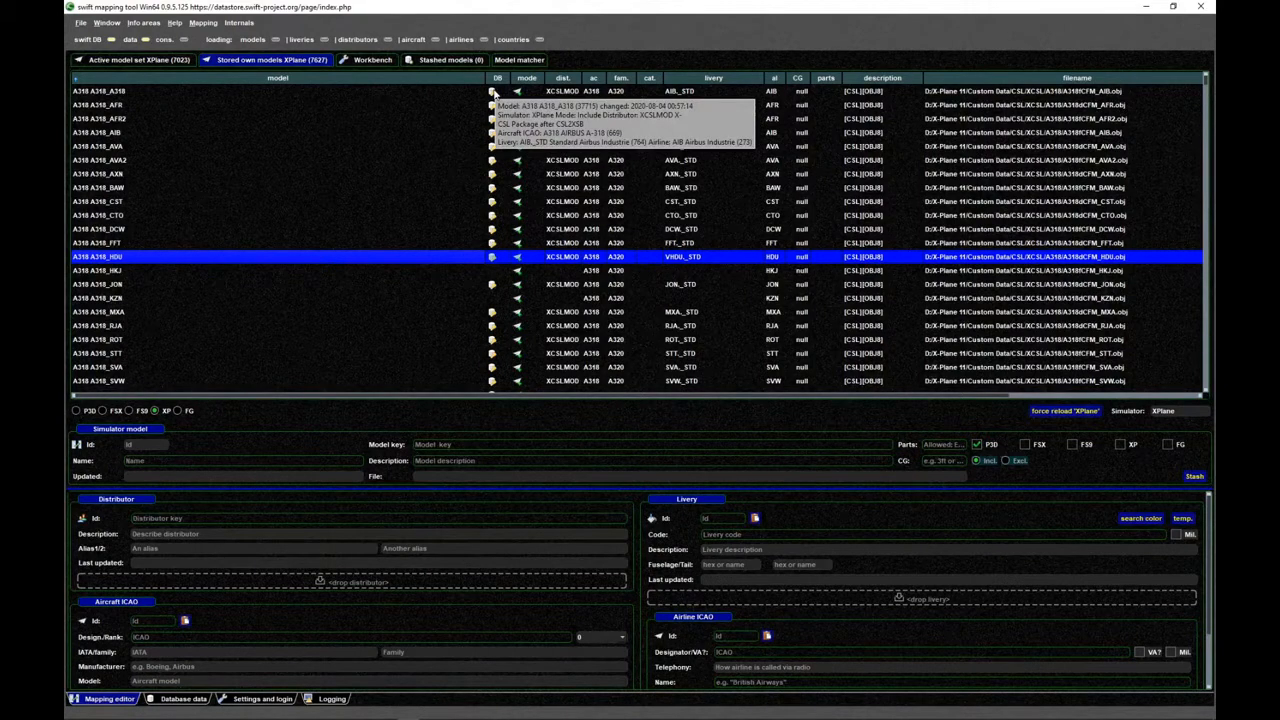
mouse_move(583, 148)
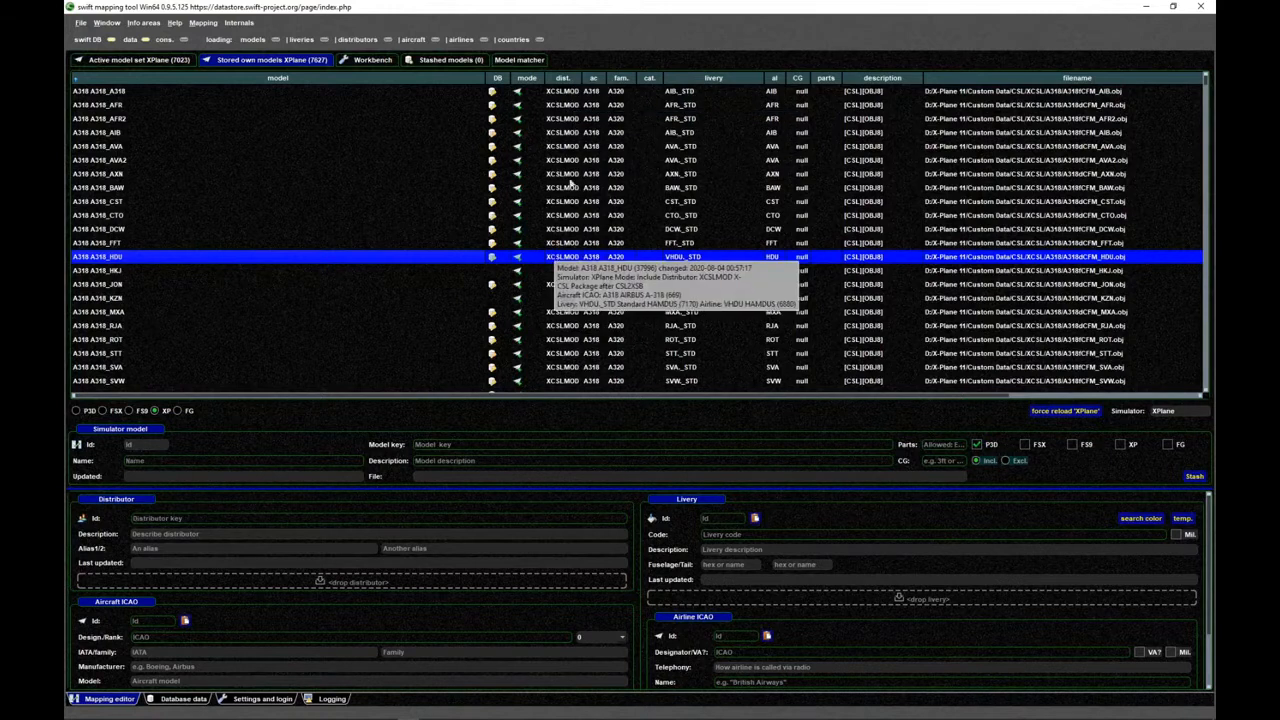
- Sort the stored own models by distributor and examine the entries without a distributor and the BB_PROPS AT72 AT72_MWG model
left_click(567, 79)
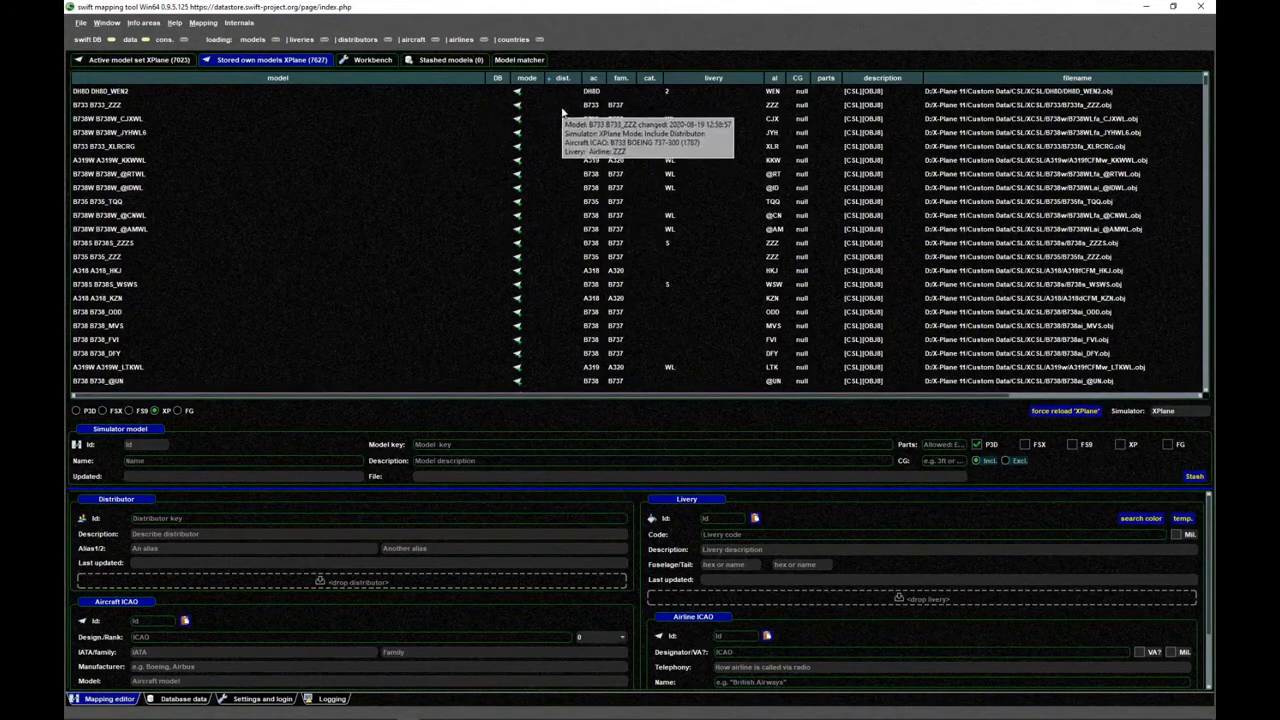
scroll(566, 175, "down", 5)
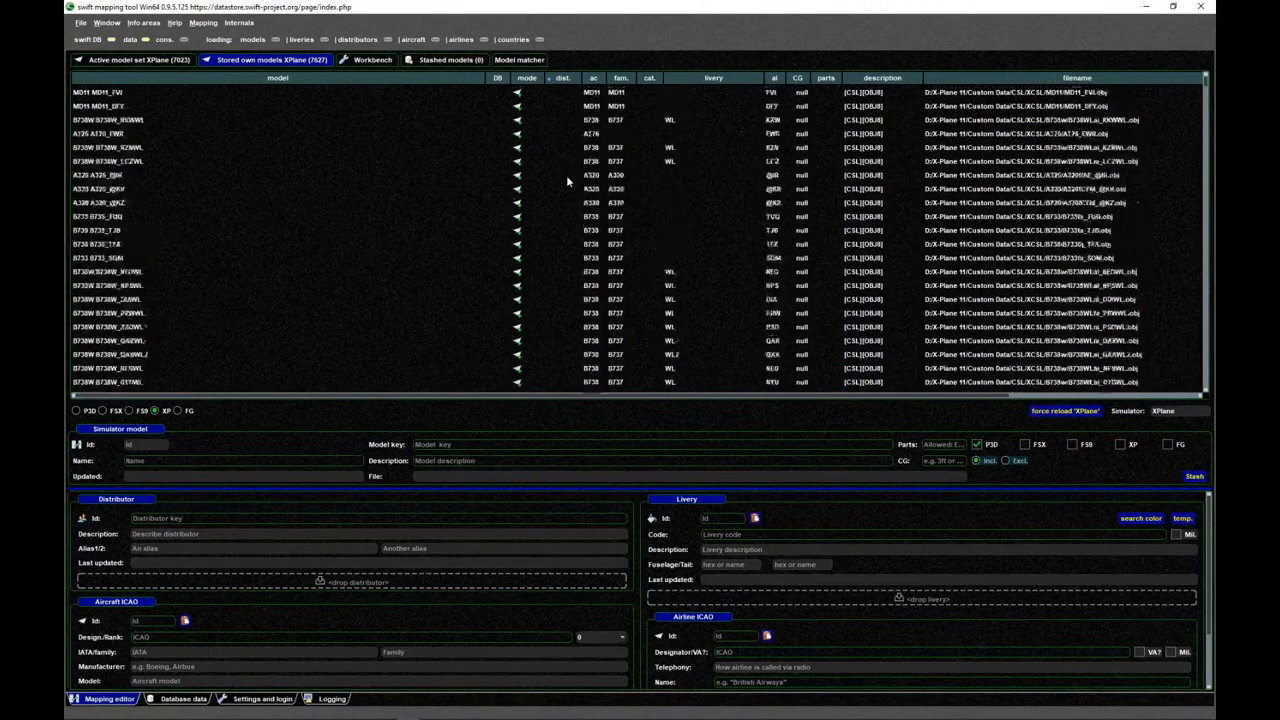
scroll(566, 175, "down", 10)
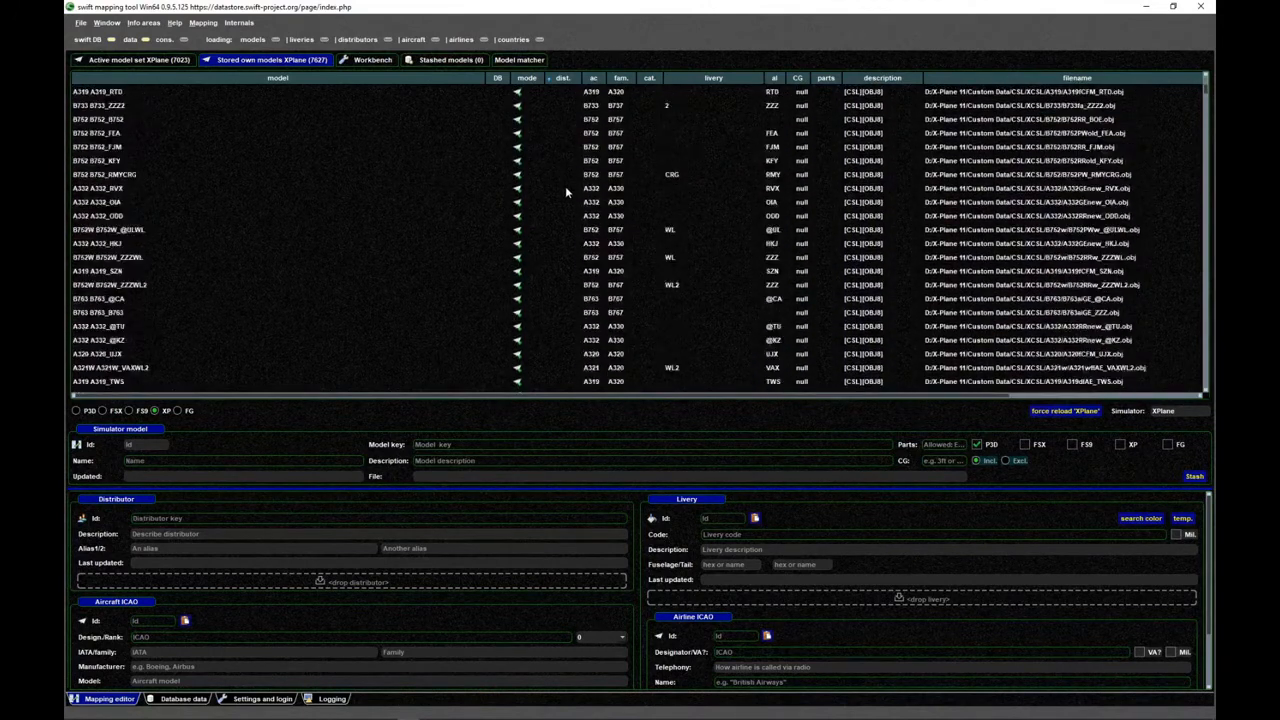
scroll(565, 186, "down", 10)
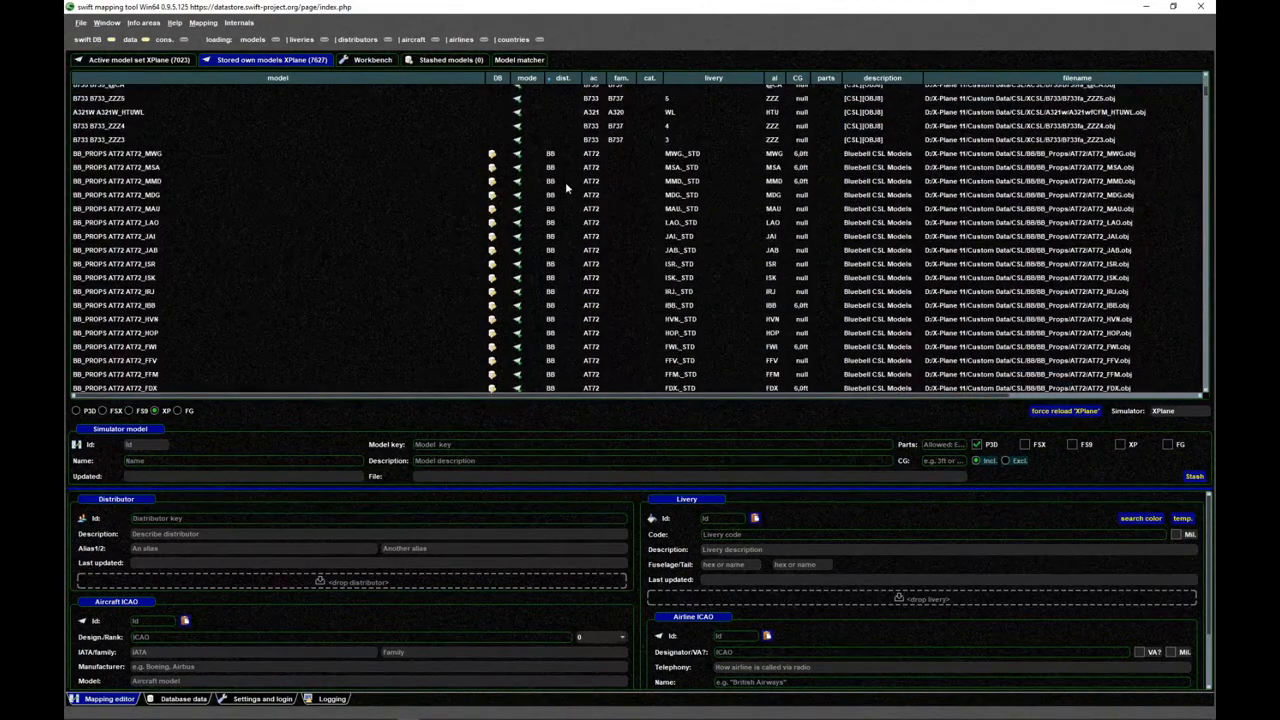
left_click(556, 155)
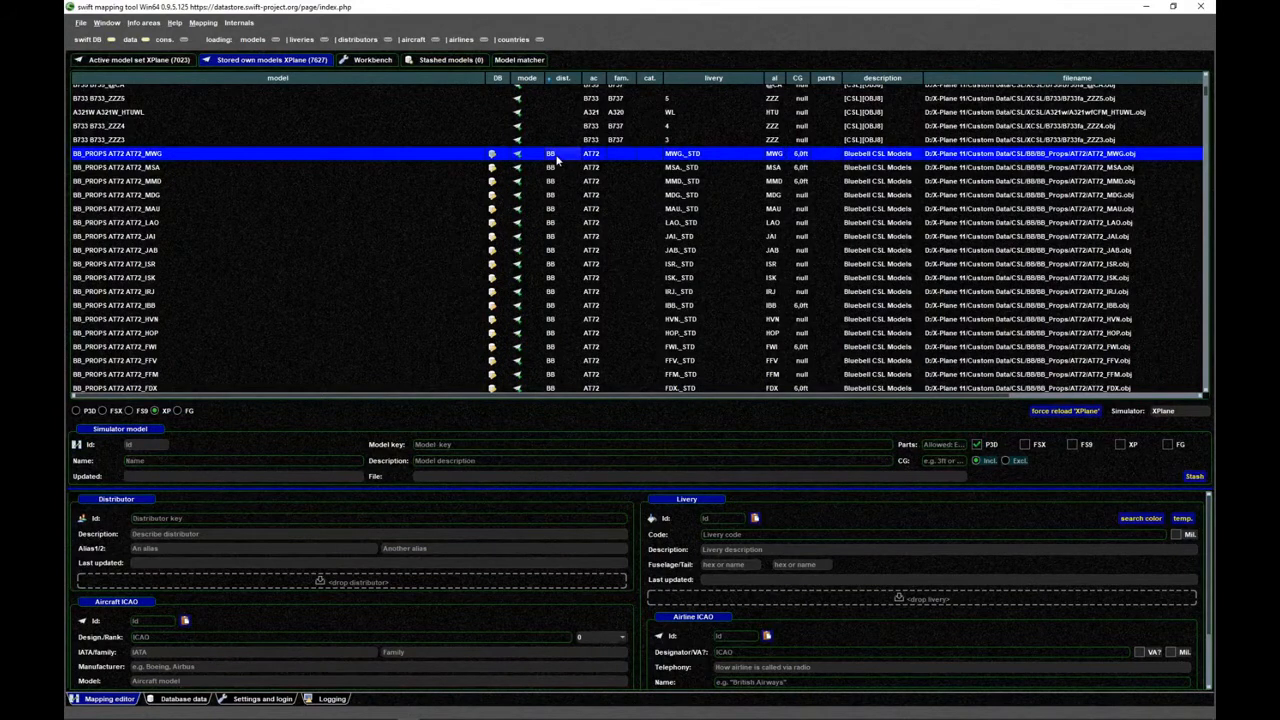
mouse_move(550, 156)
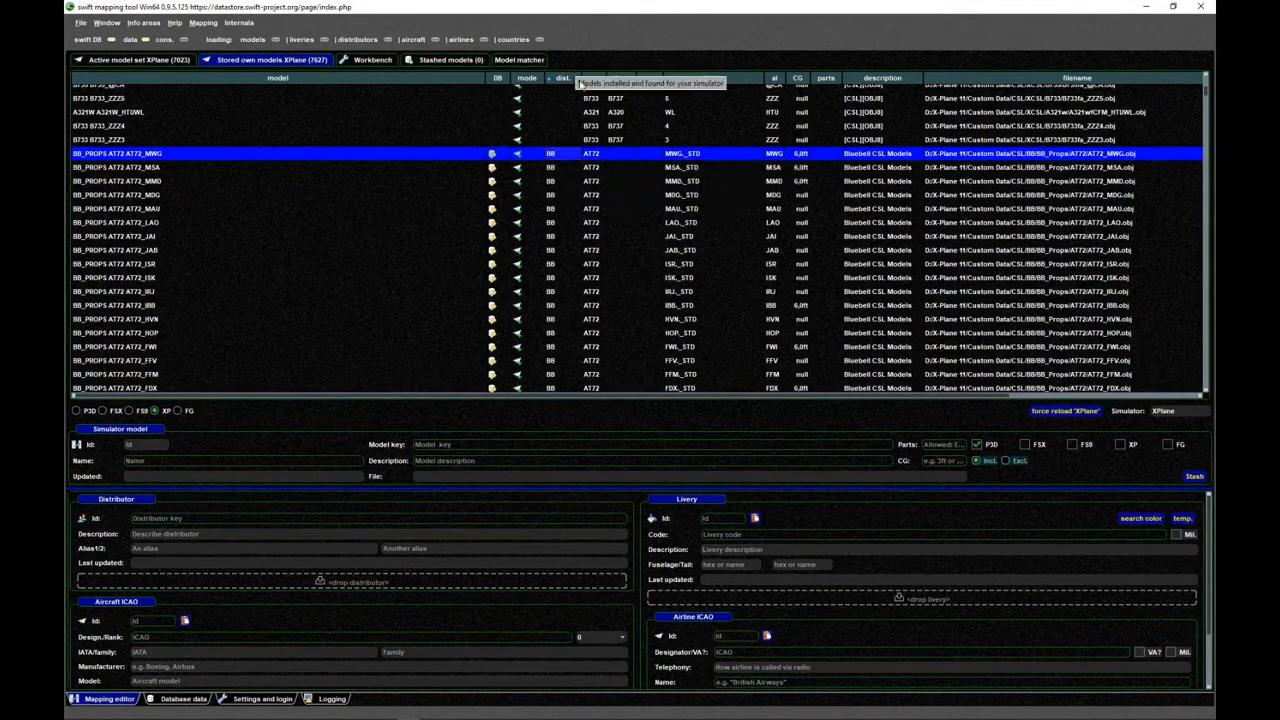
scroll(550, 123, "up", 5)
scroll(565, 126, "down", 6)
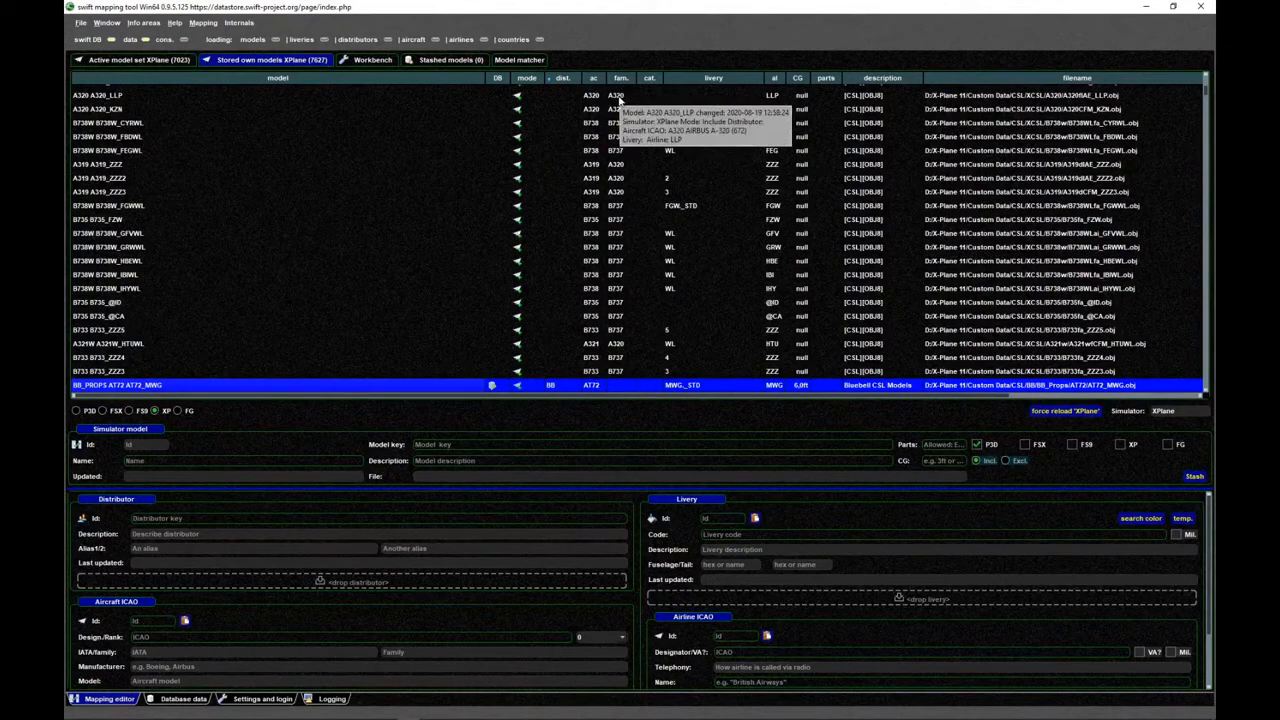
- Sort the stored own models by family and by aircraft ICAO code, and browse the Airbus entries up to the list's start
left_click(620, 78)
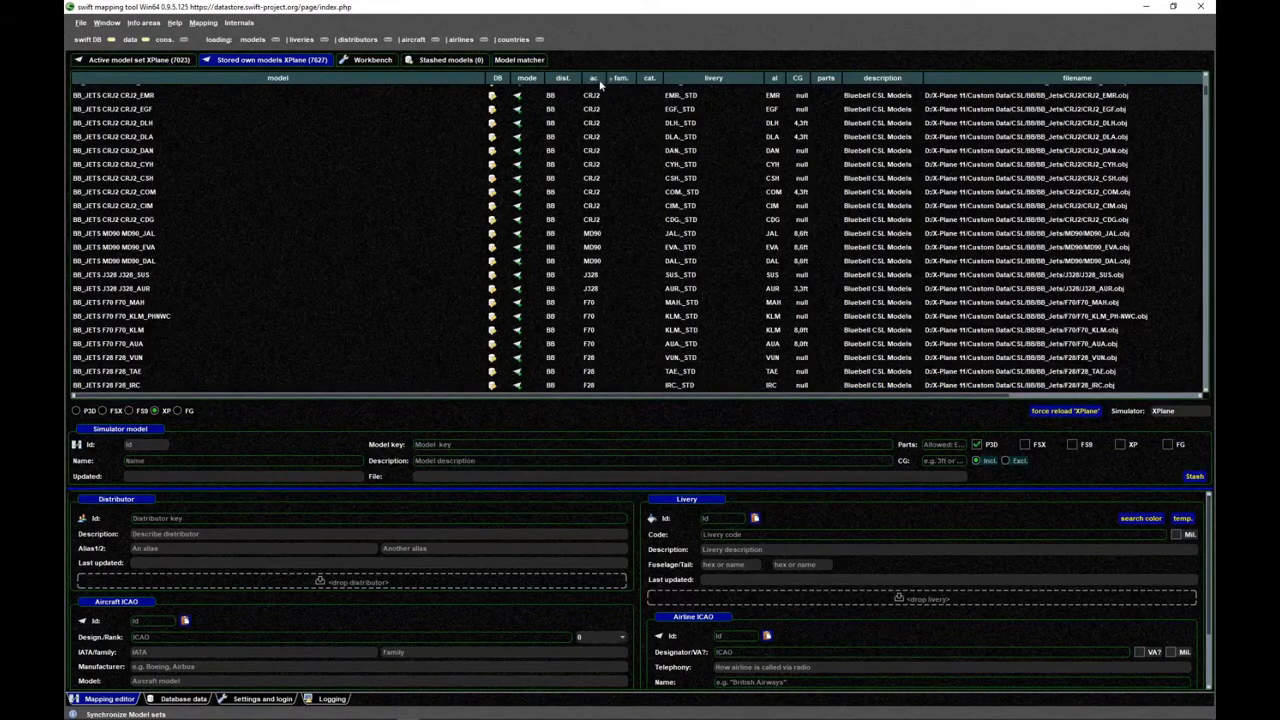
left_click(595, 78)
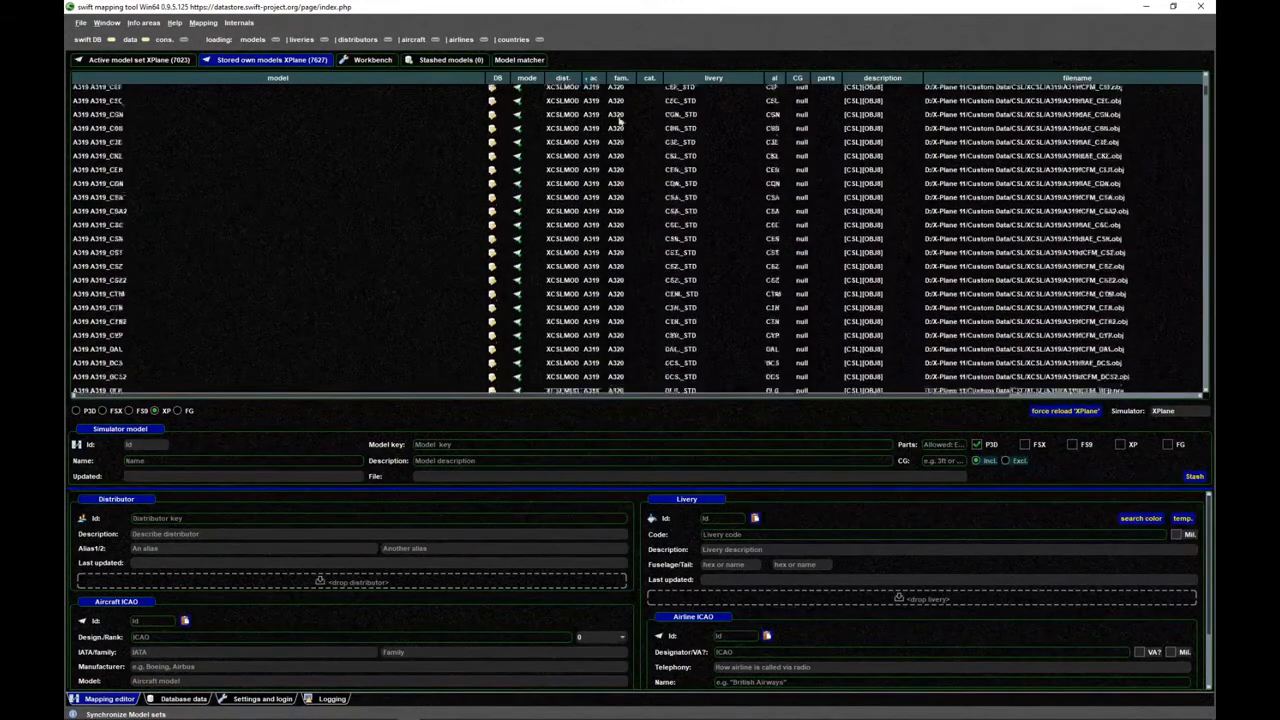
scroll(624, 200, "down", 6)
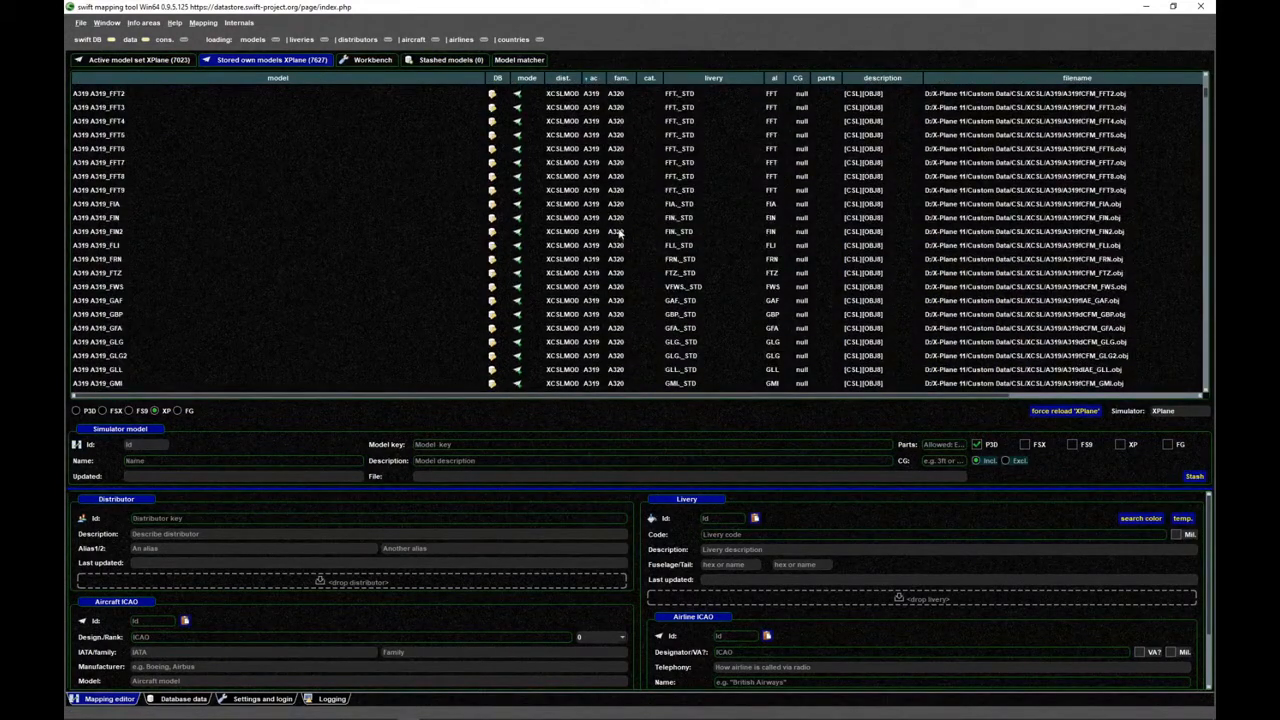
scroll(622, 236, "up", 13)
scroll(631, 238, "up", 10)
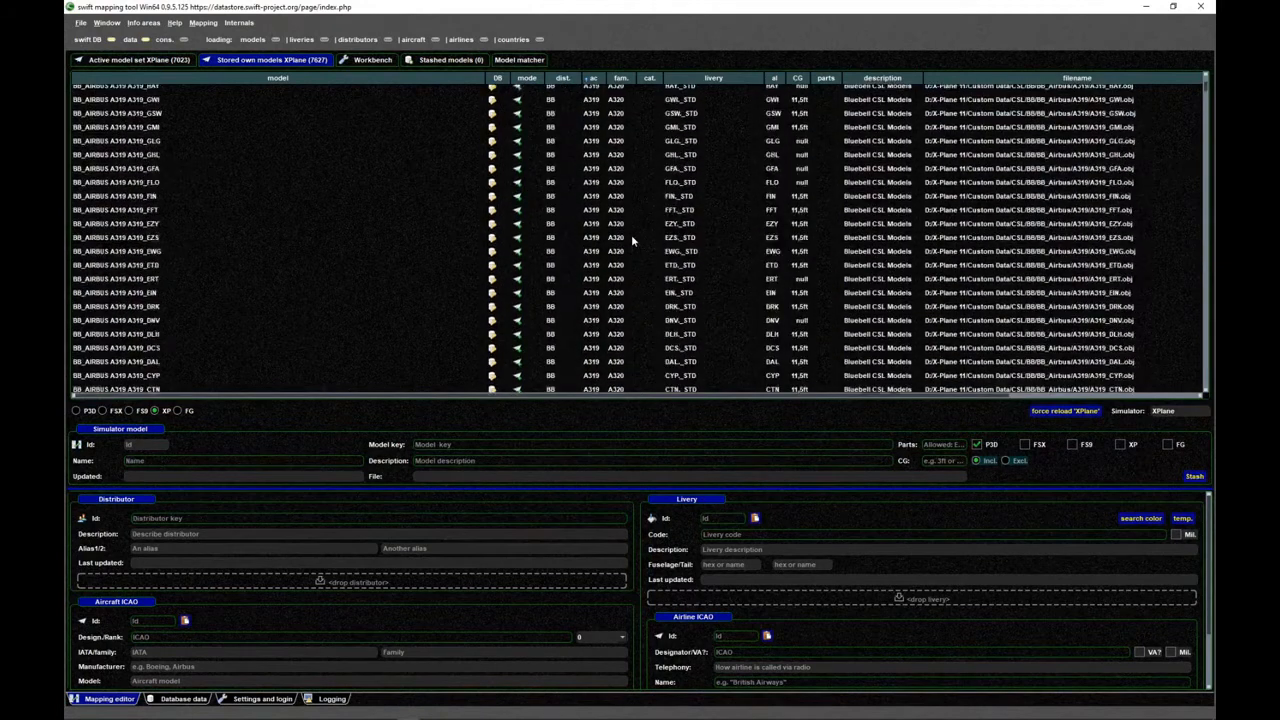
scroll(631, 238, "up", 12)
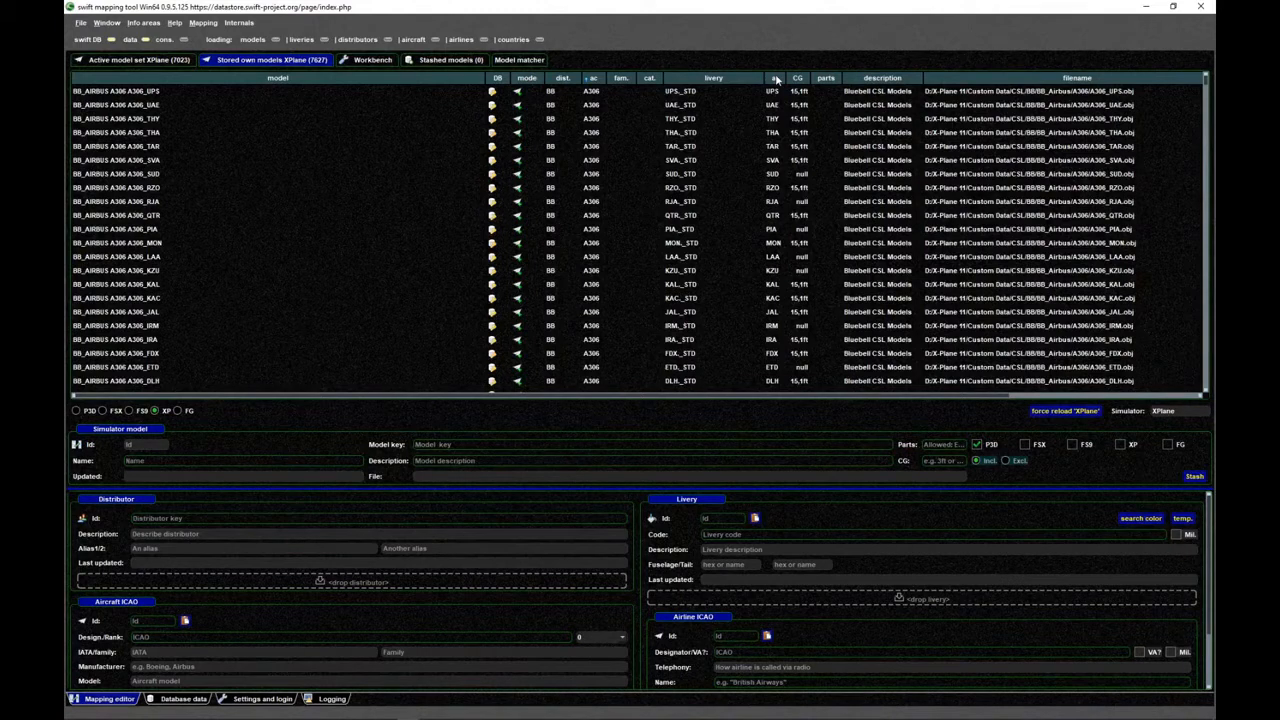
- Sort the stored own models by airline code in ascending order and browse from the entries without an airline to the first codes
left_click(771, 80)
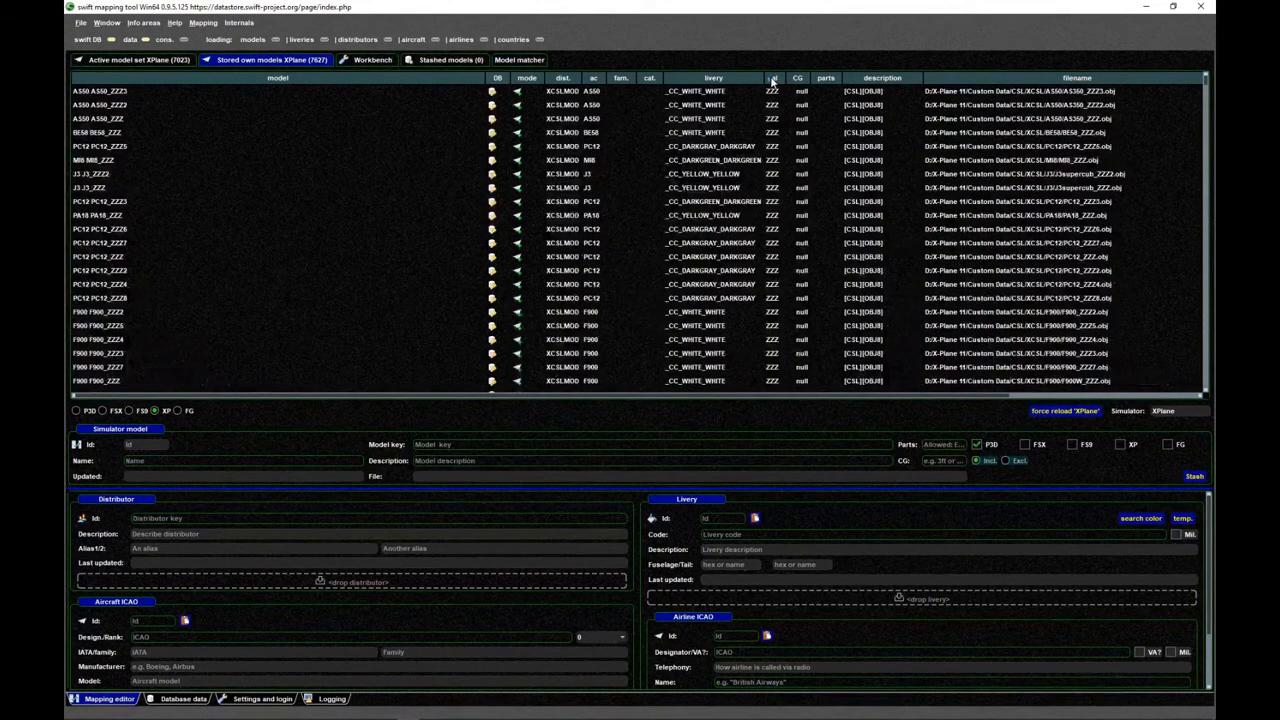
left_click(771, 81)
scroll(780, 222, "down", 20)
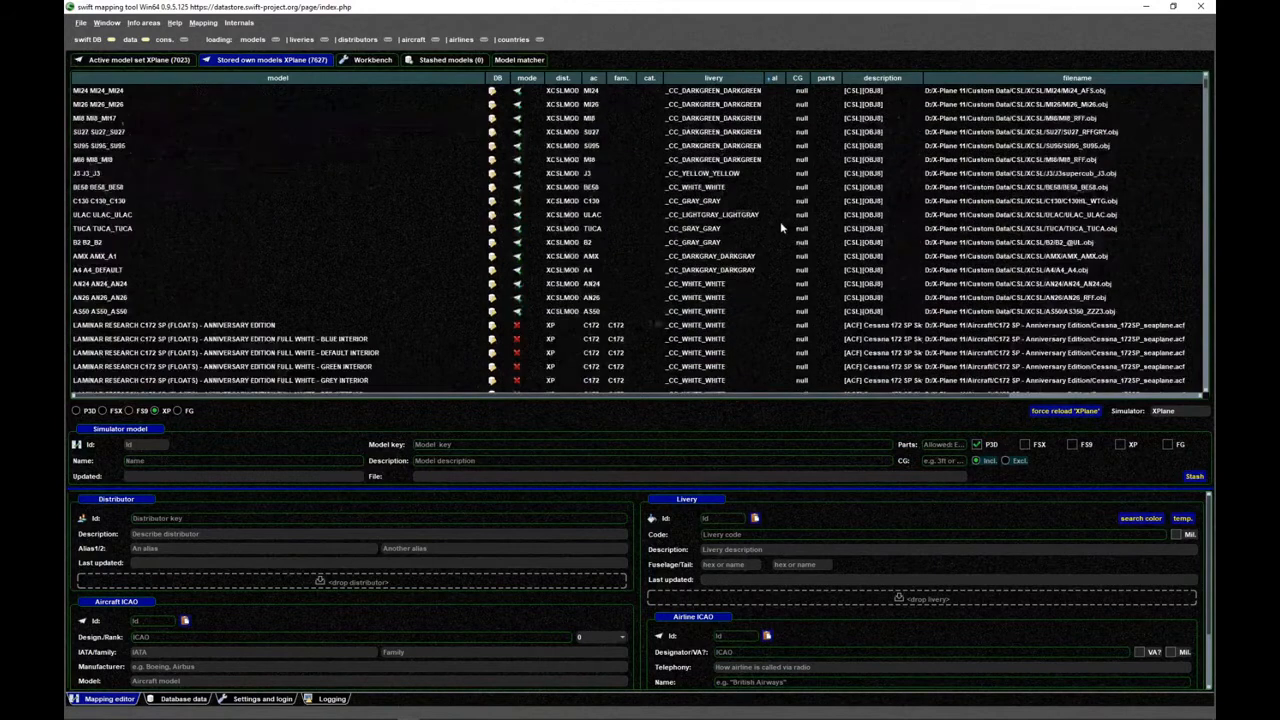
scroll(780, 220, "down", 10)
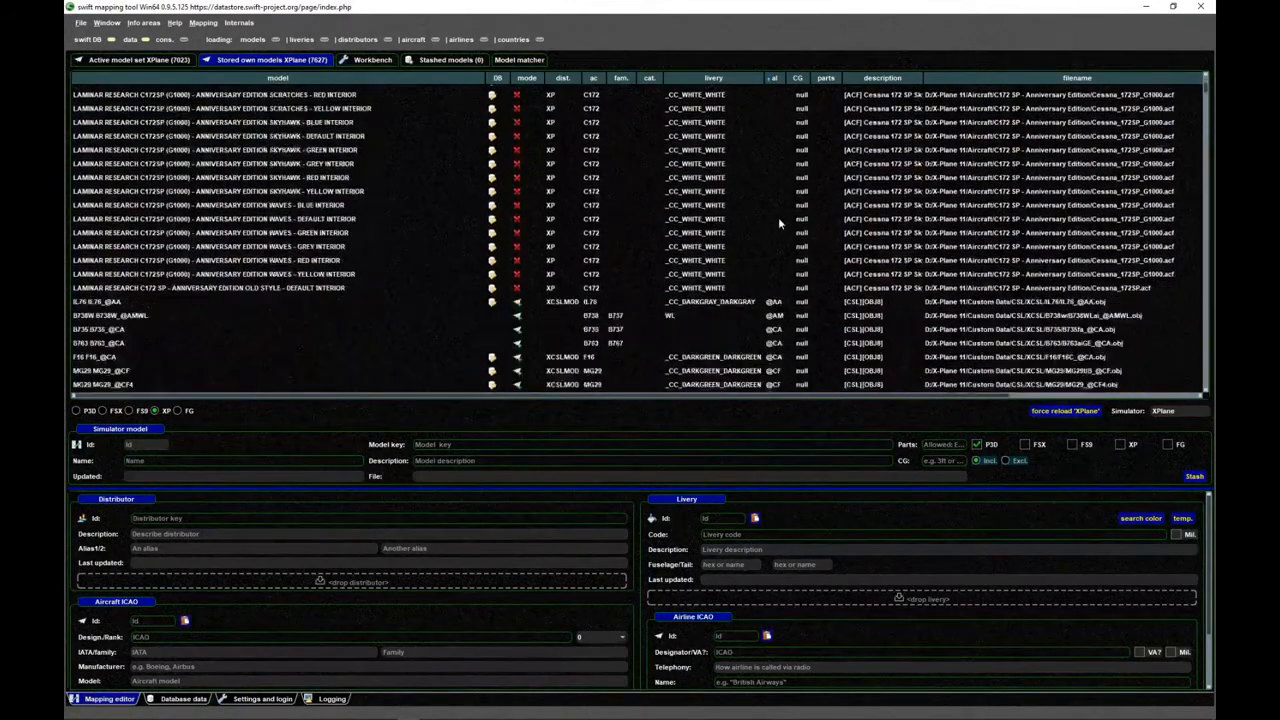
- Browse the stored own models sorted by airline and examine the entries around the AAL airline code
scroll(778, 217, "down", 5)
scroll(785, 200, "up", 11)
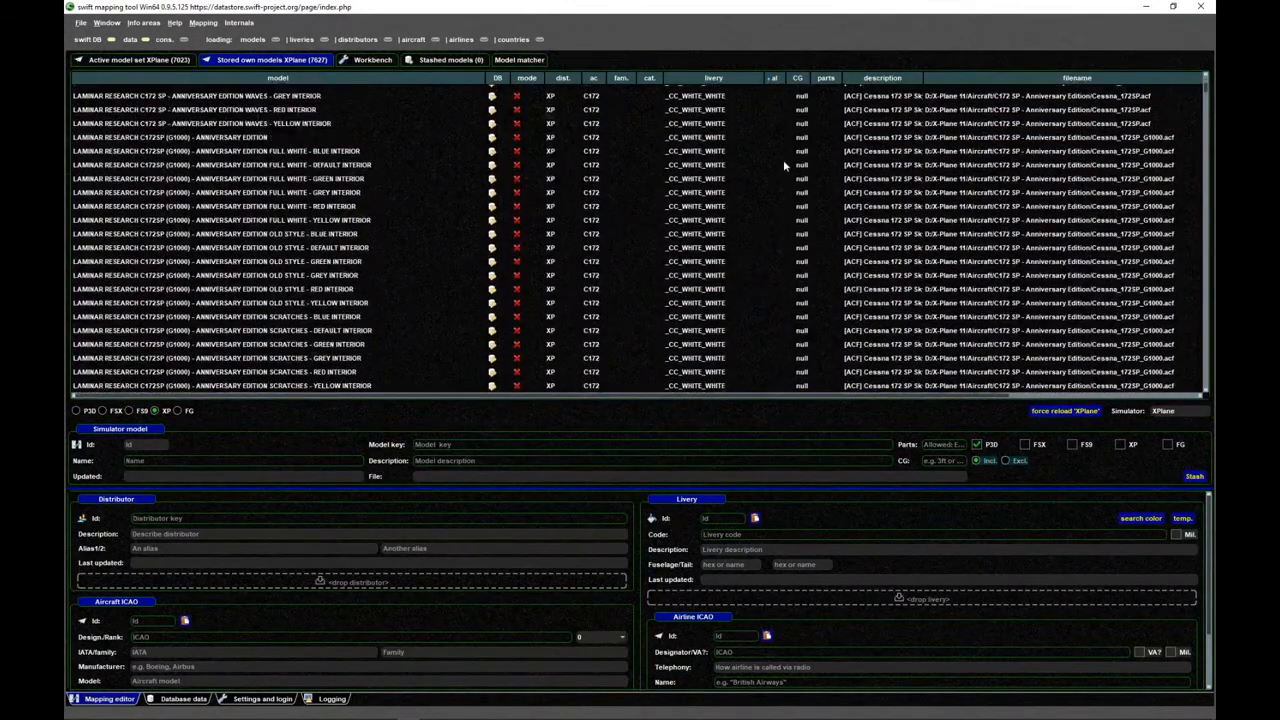
scroll(778, 200, "down", 10)
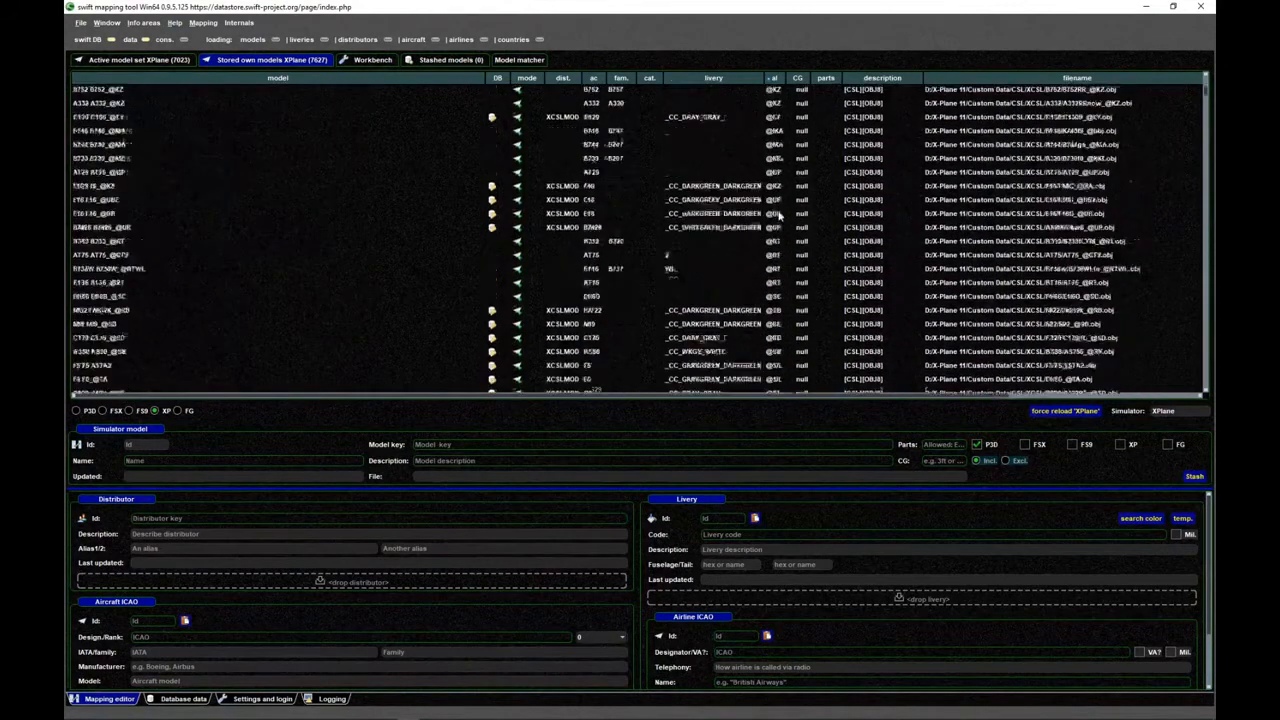
scroll(779, 215, "down", 5)
left_click(777, 202)
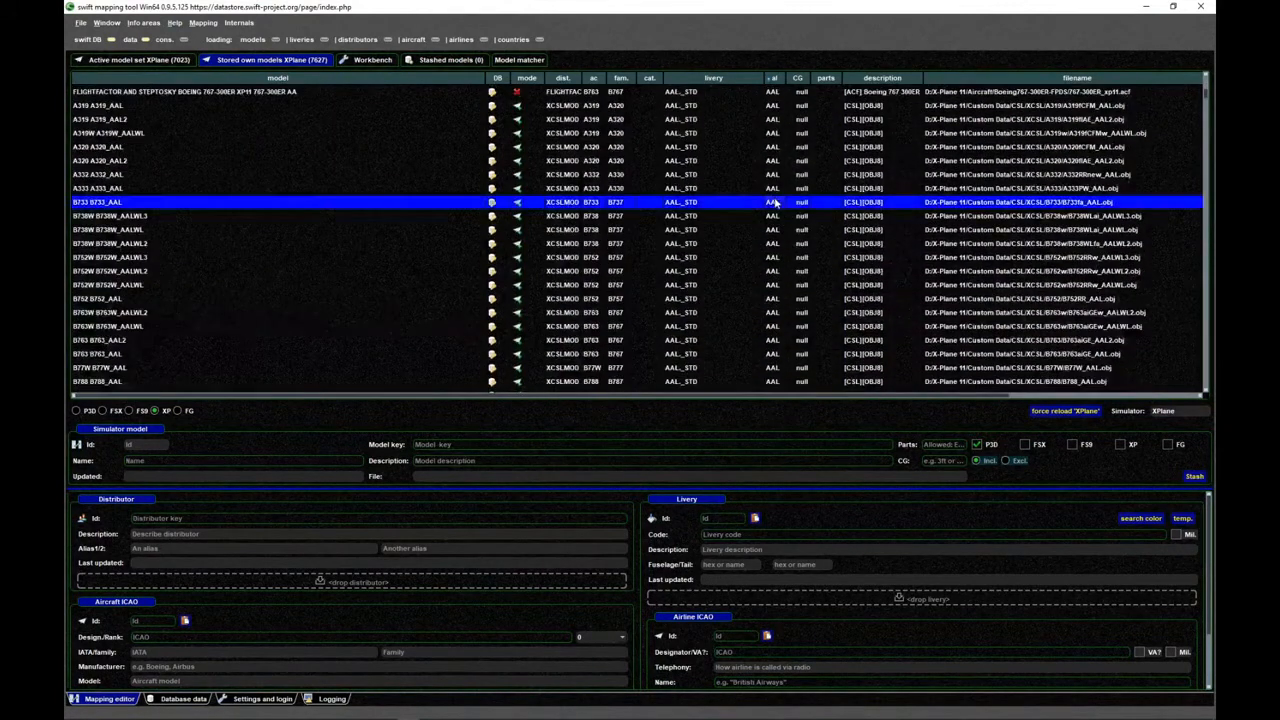
left_click(777, 216)
left_click(777, 243)
left_click(776, 284)
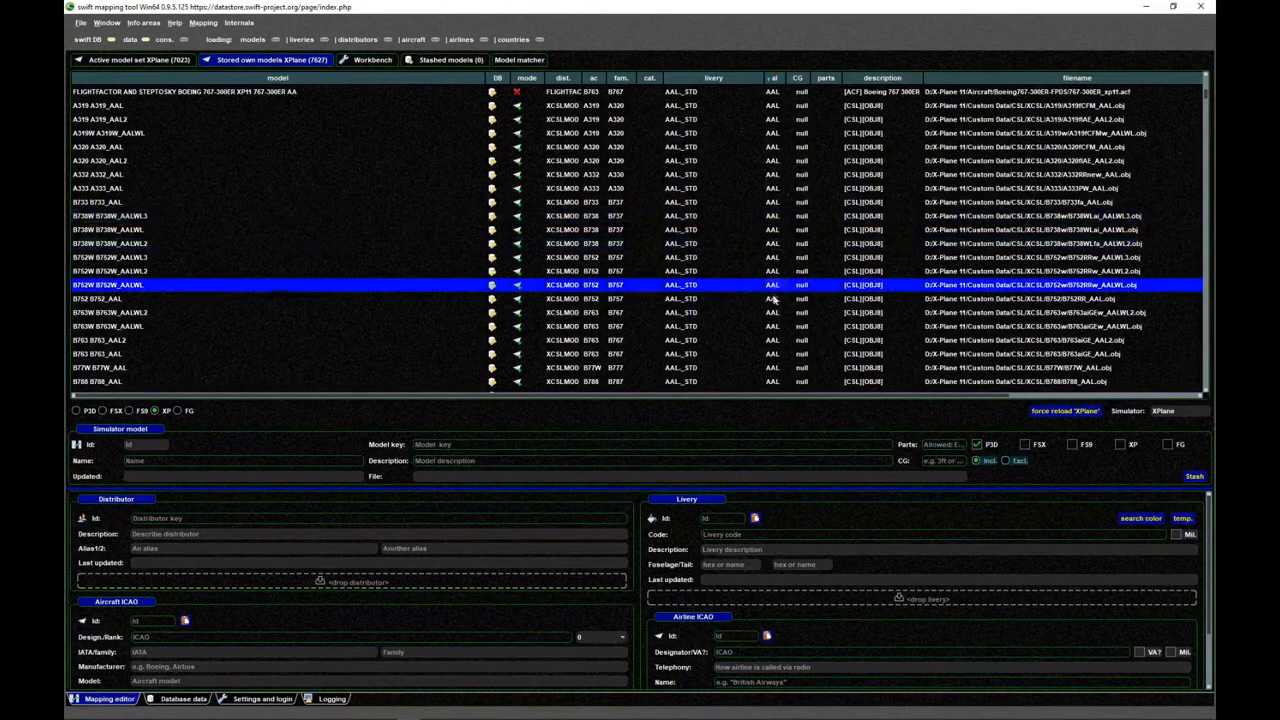
scroll(774, 298, "down", 5)
left_click(773, 264)
scroll(773, 264, "up", 2)
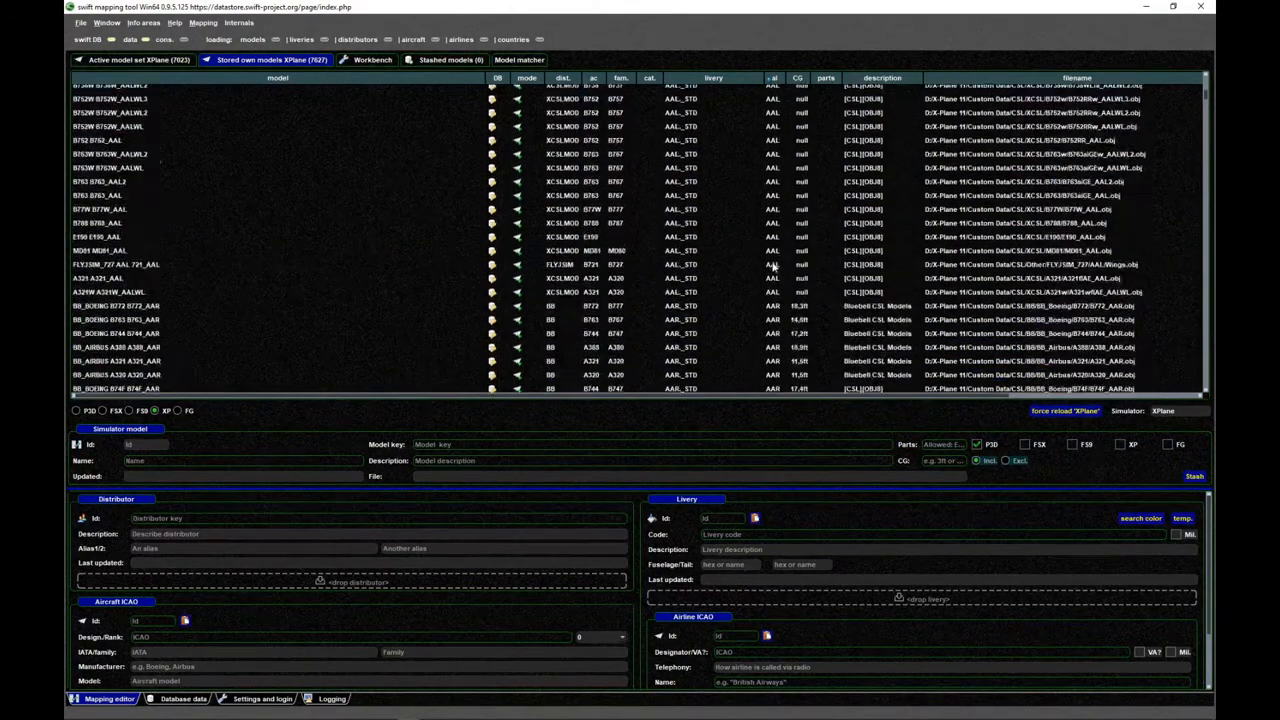
scroll(773, 264, "up", 8)
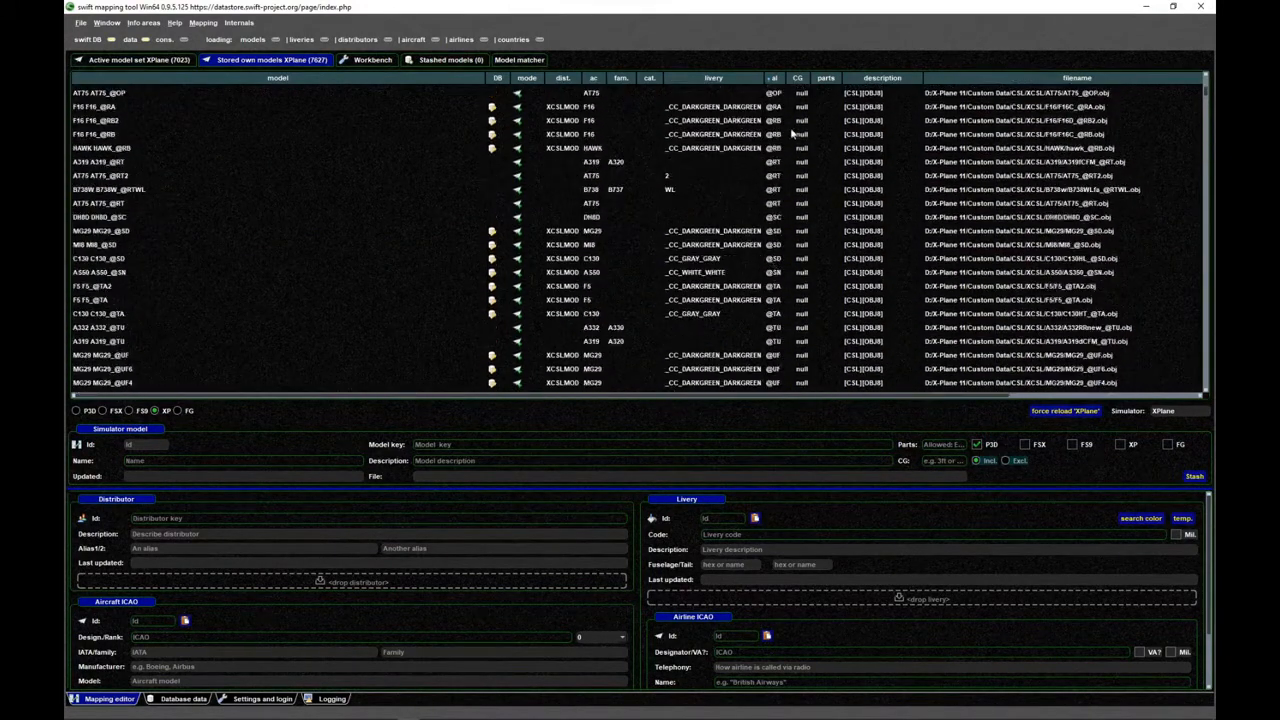
- Sort the stored own models by CG and examine the file path of BB_PROPS SF34 SF34_NTJ
left_click(797, 78)
scroll(797, 140, "down", 1)
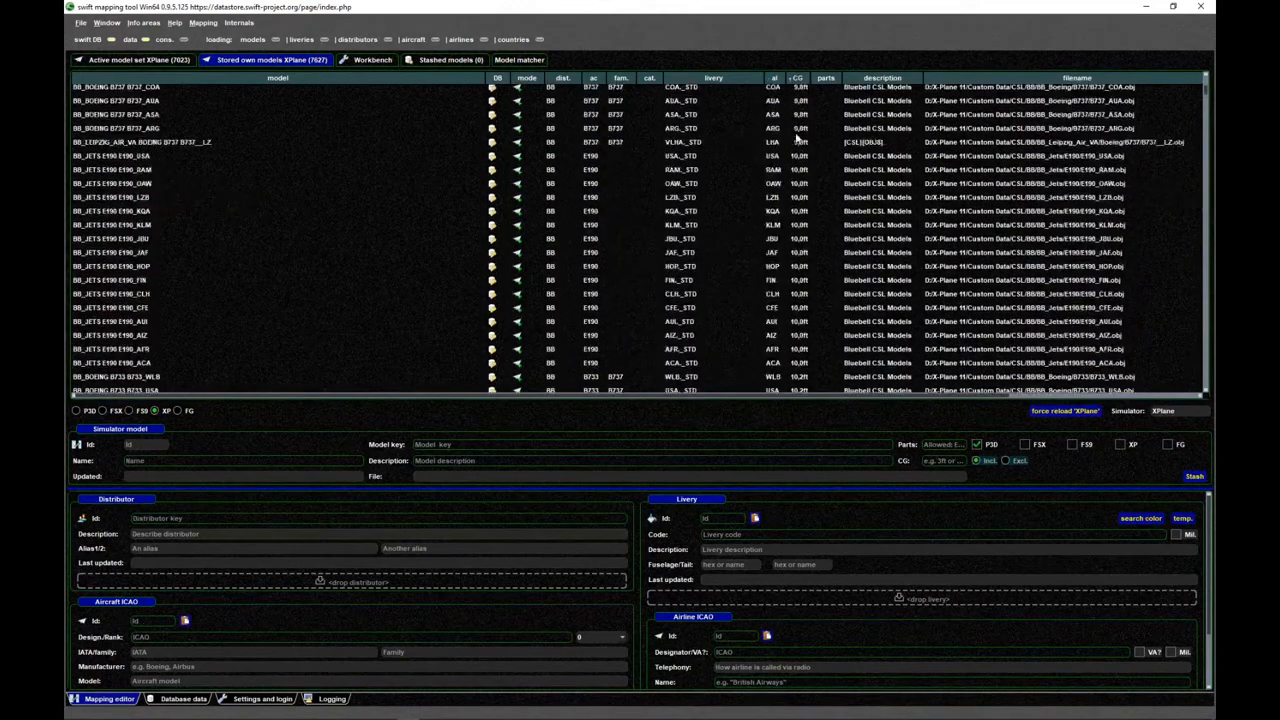
scroll(797, 140, "up", 10)
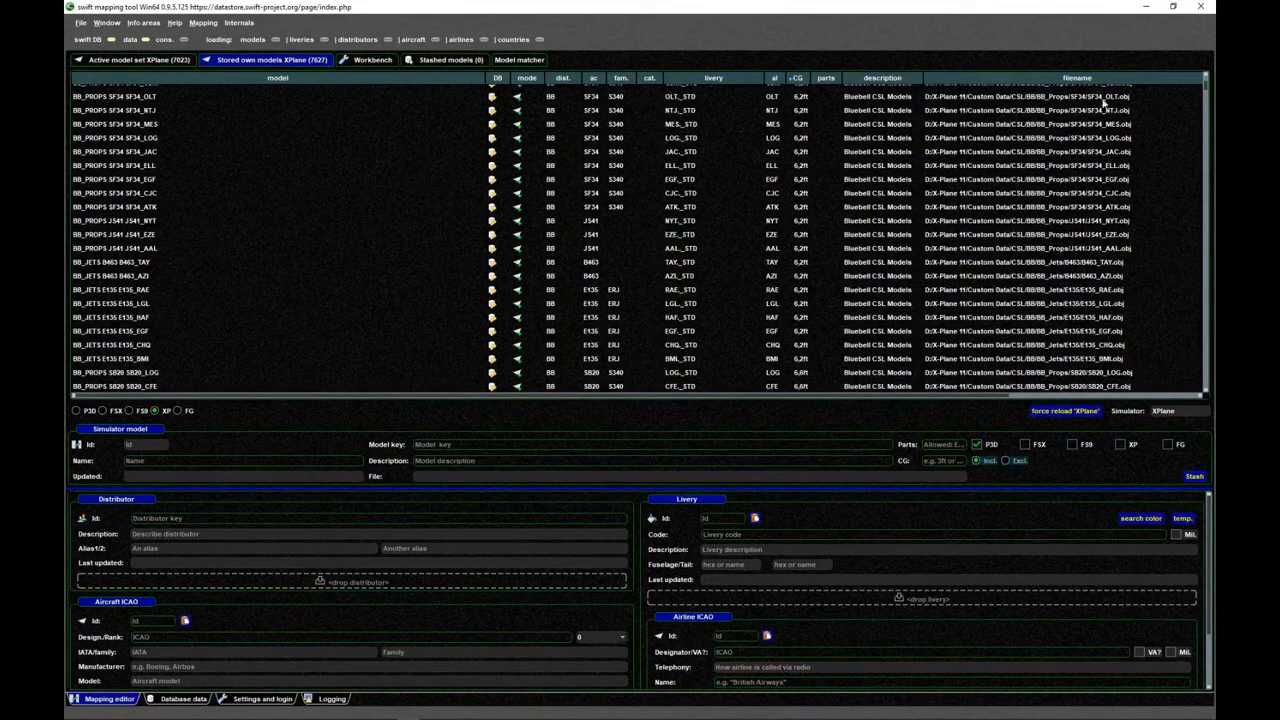
left_click(1051, 112)
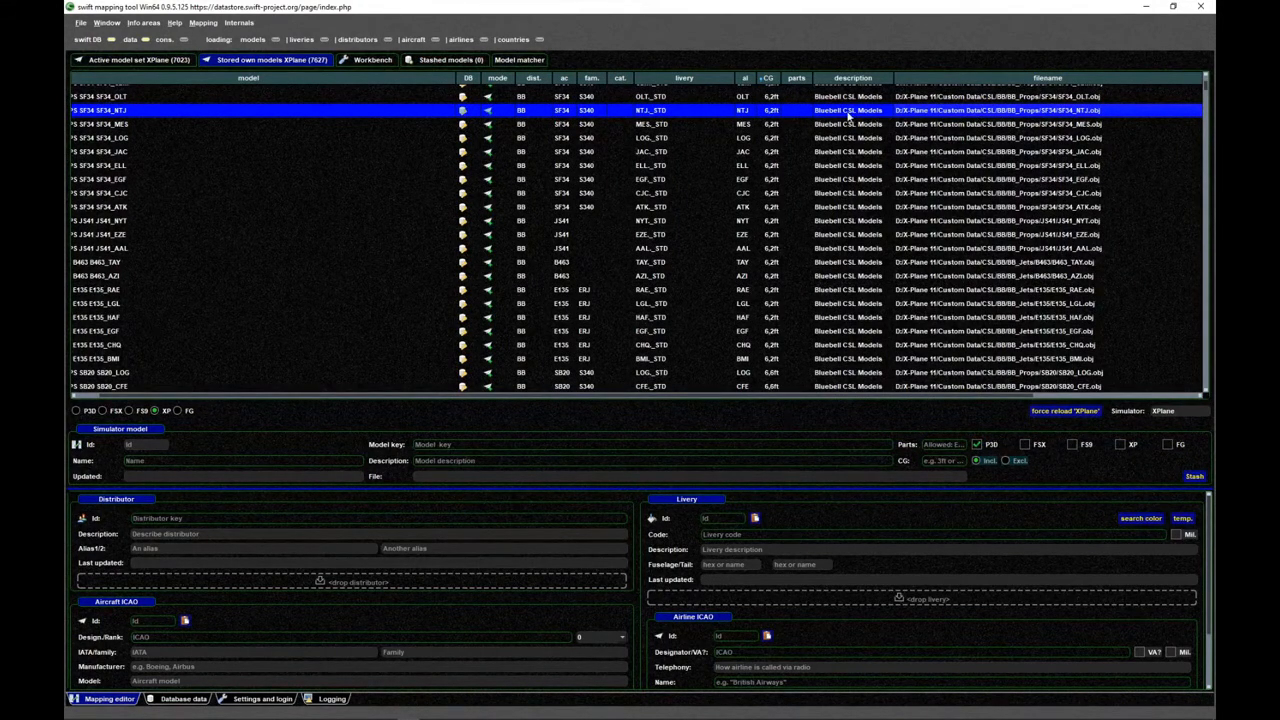
- Sort the stored own models by description in both directions, then re-sort them by model name and select A318 A318_A318
left_click(852, 79)
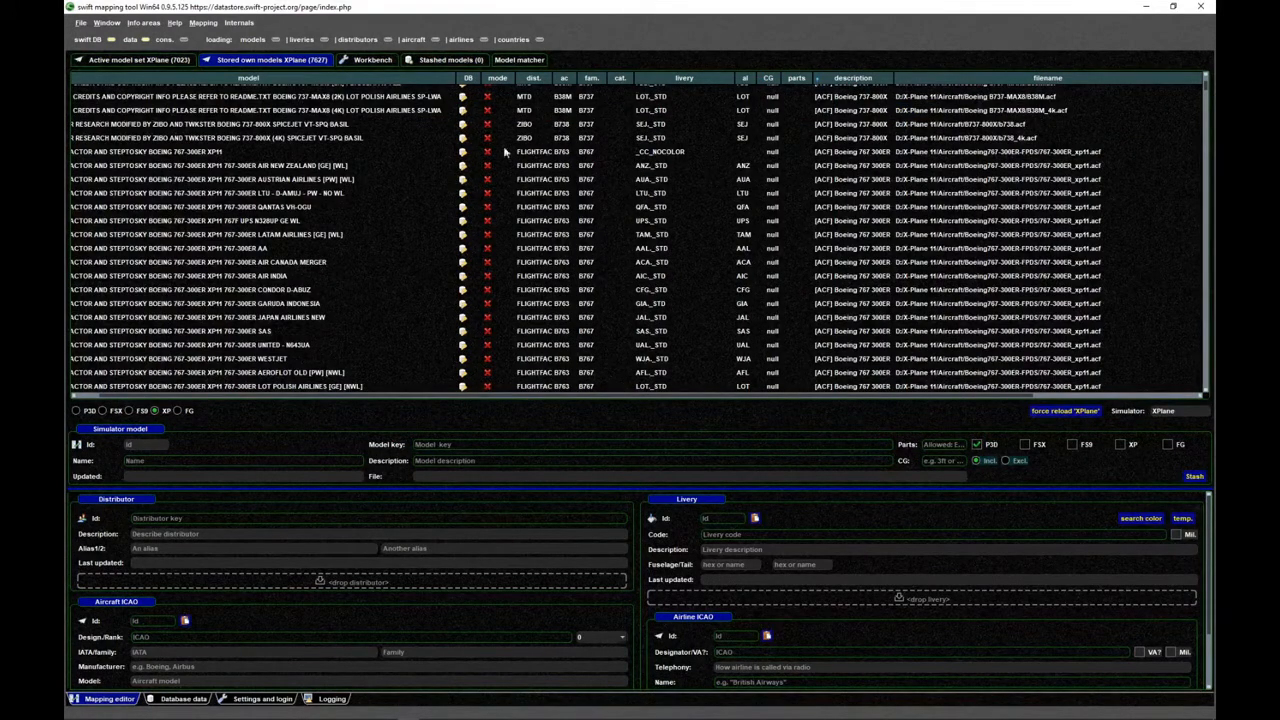
left_click(852, 79)
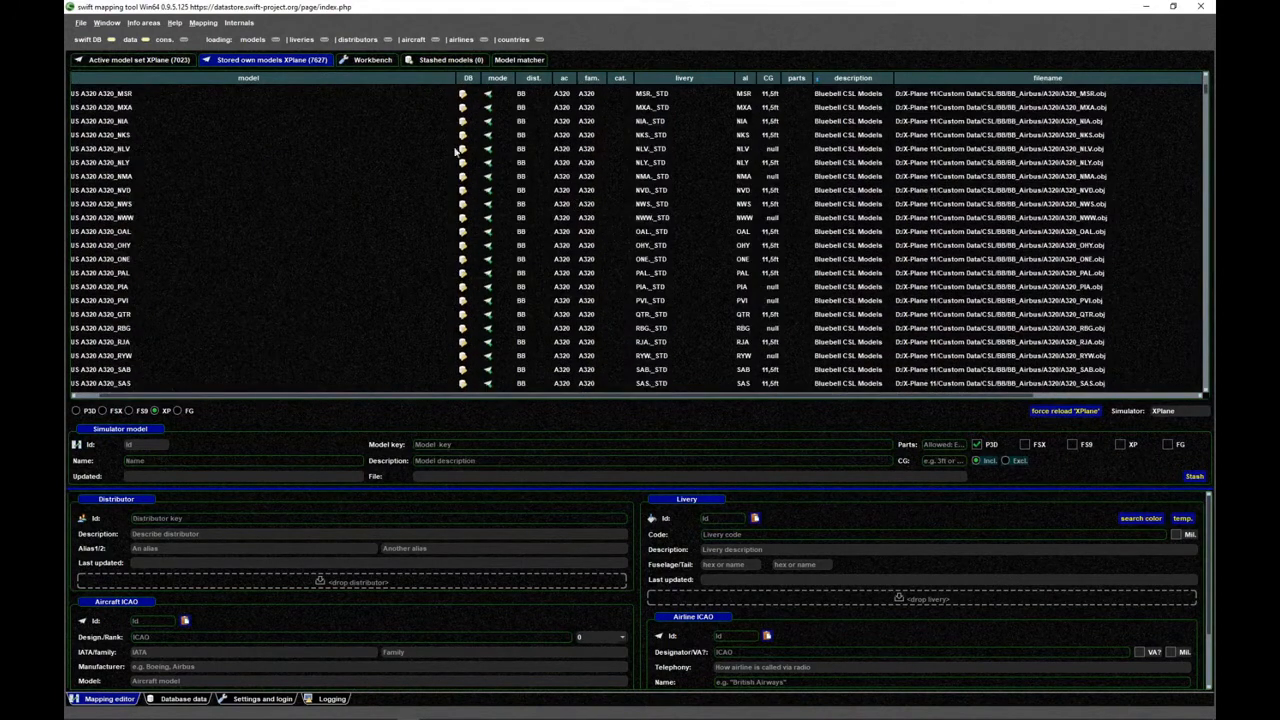
left_click(378, 148)
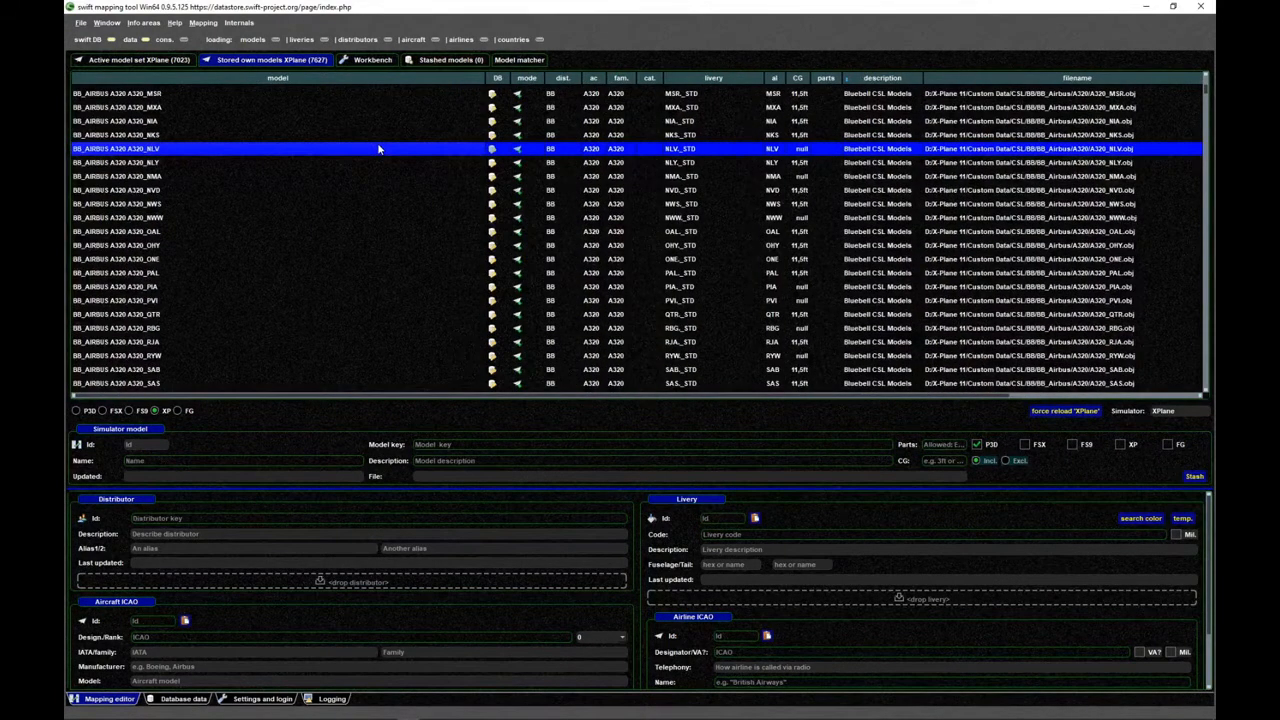
left_click(176, 79)
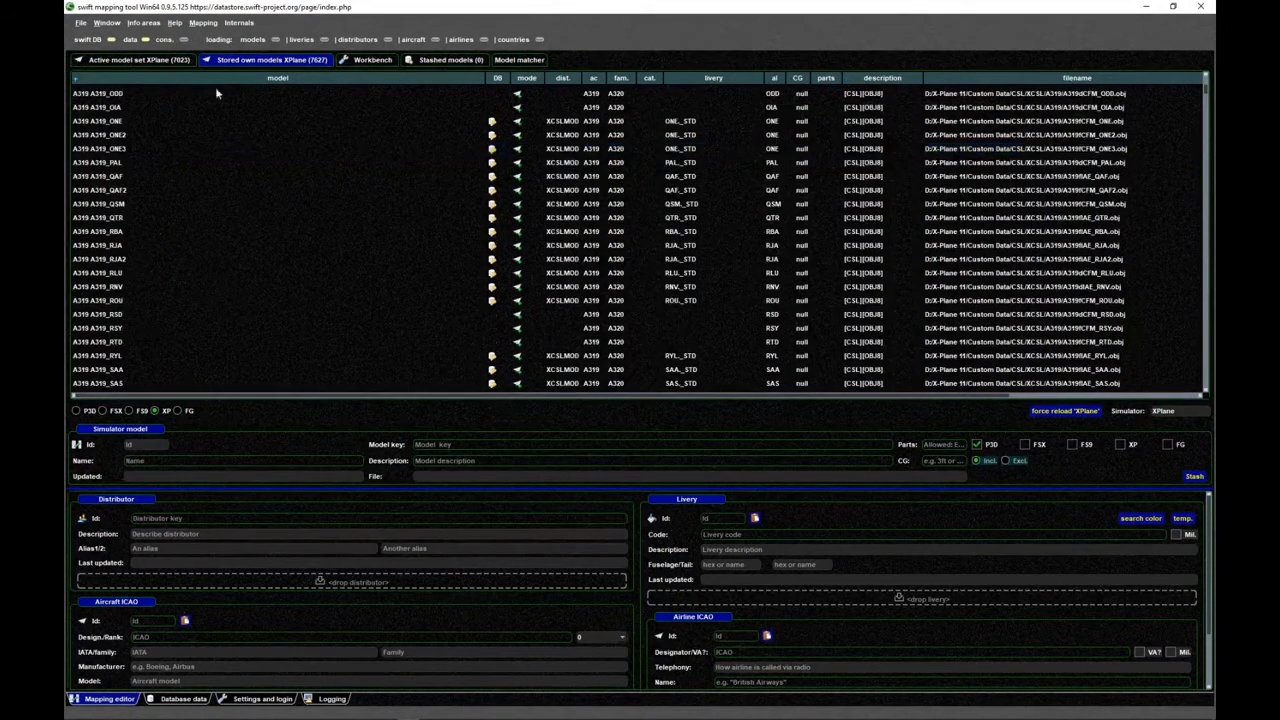
left_click(466, 96)
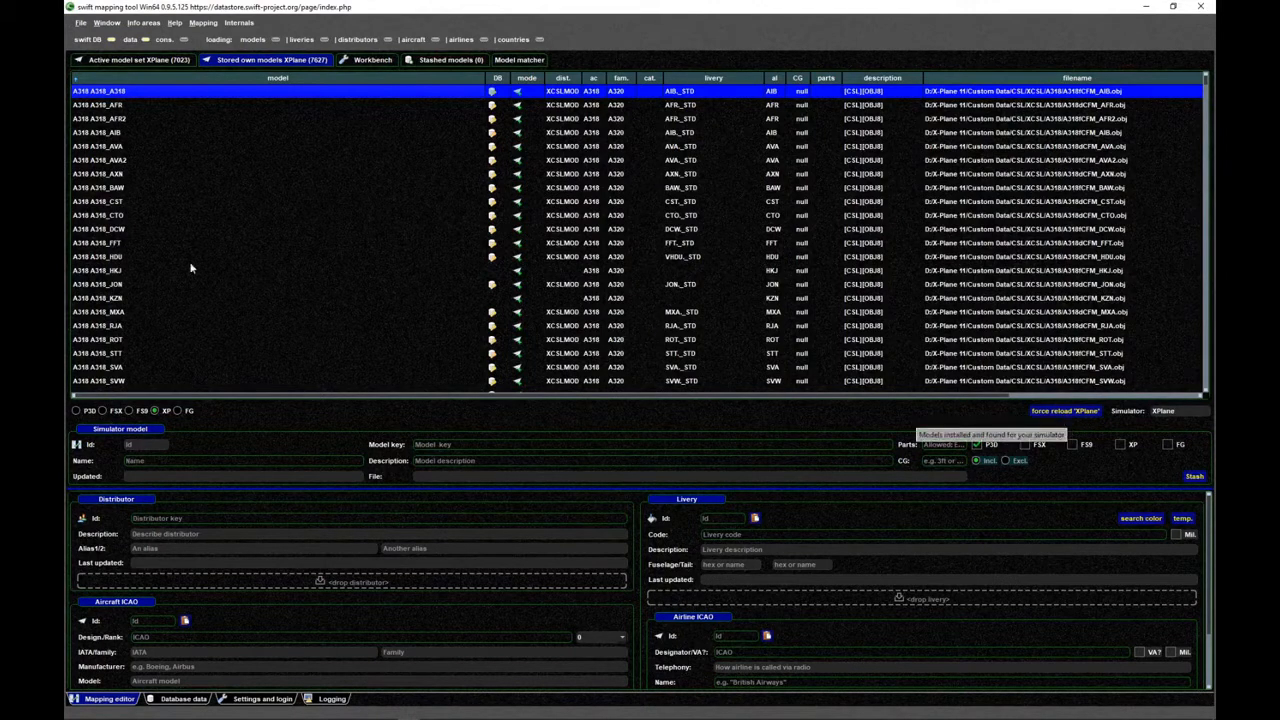
- Clear the active X-Plane model set and open the dialog for creating a new set, enlarged to show more distributors
left_click(128, 61)
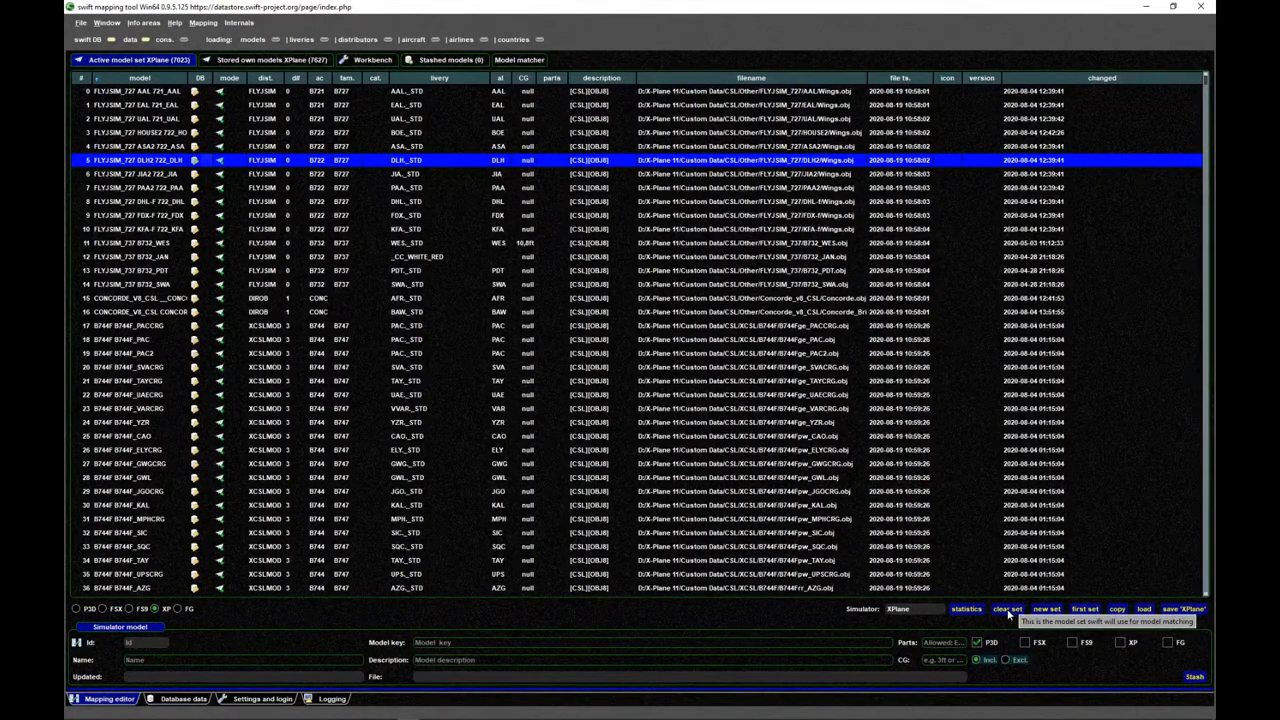
left_click(1009, 610)
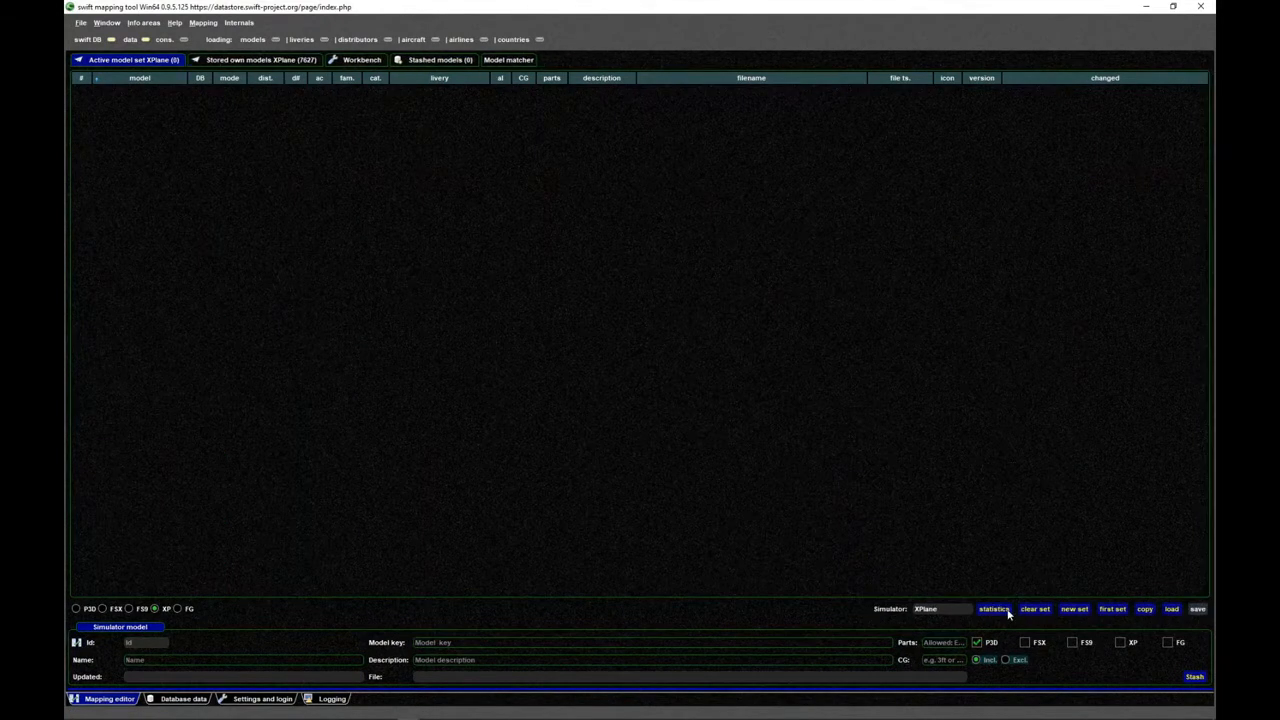
left_click(1074, 610)
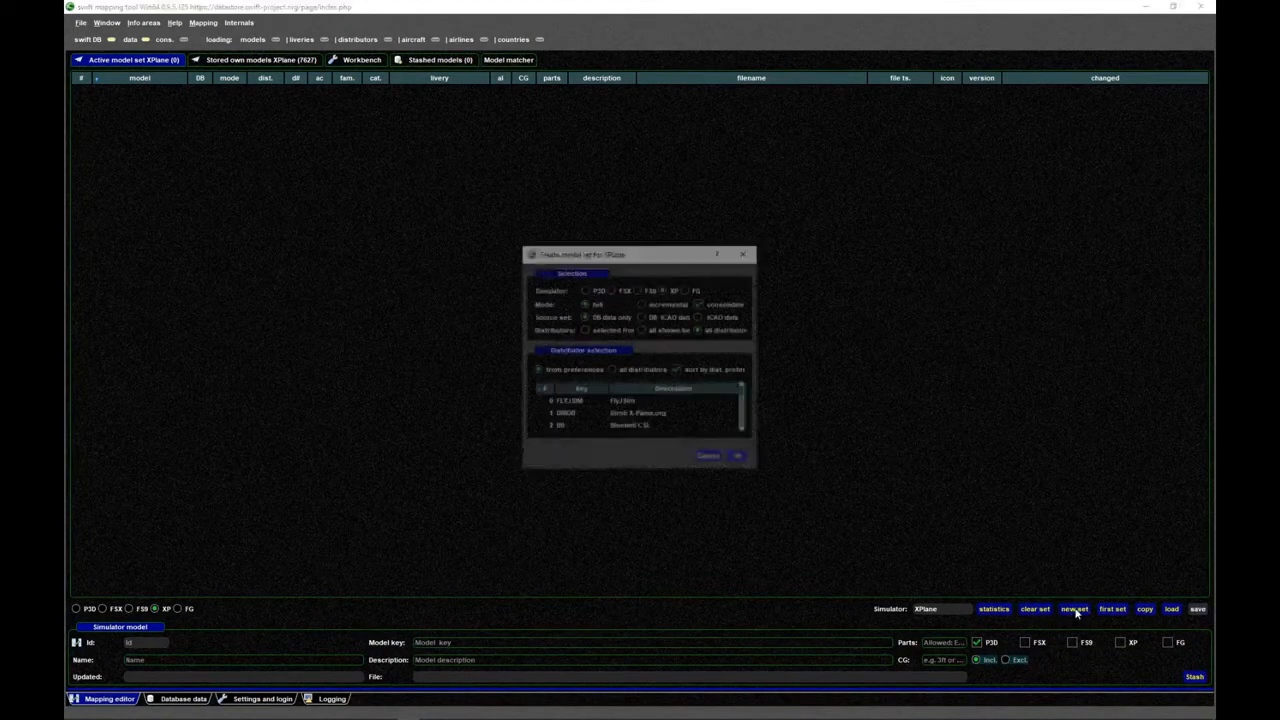
left_click_drag(638, 256, 523, 102)
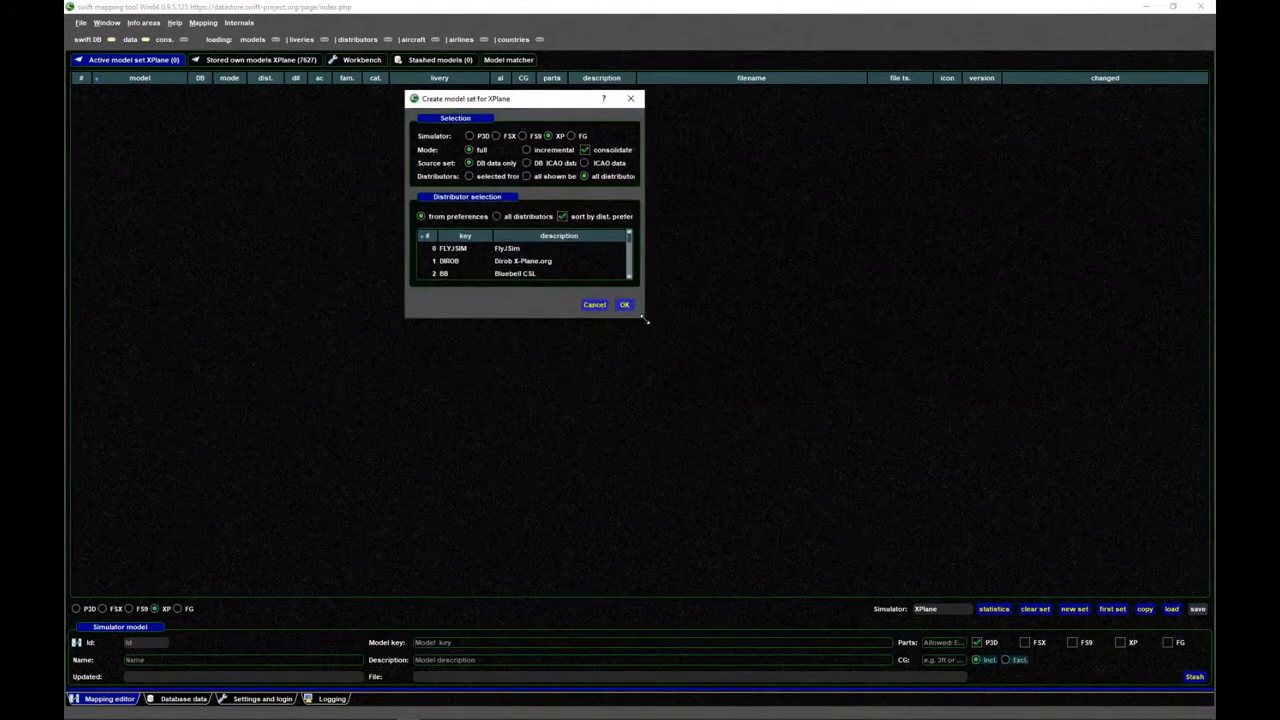
left_click_drag(643, 318, 784, 590)
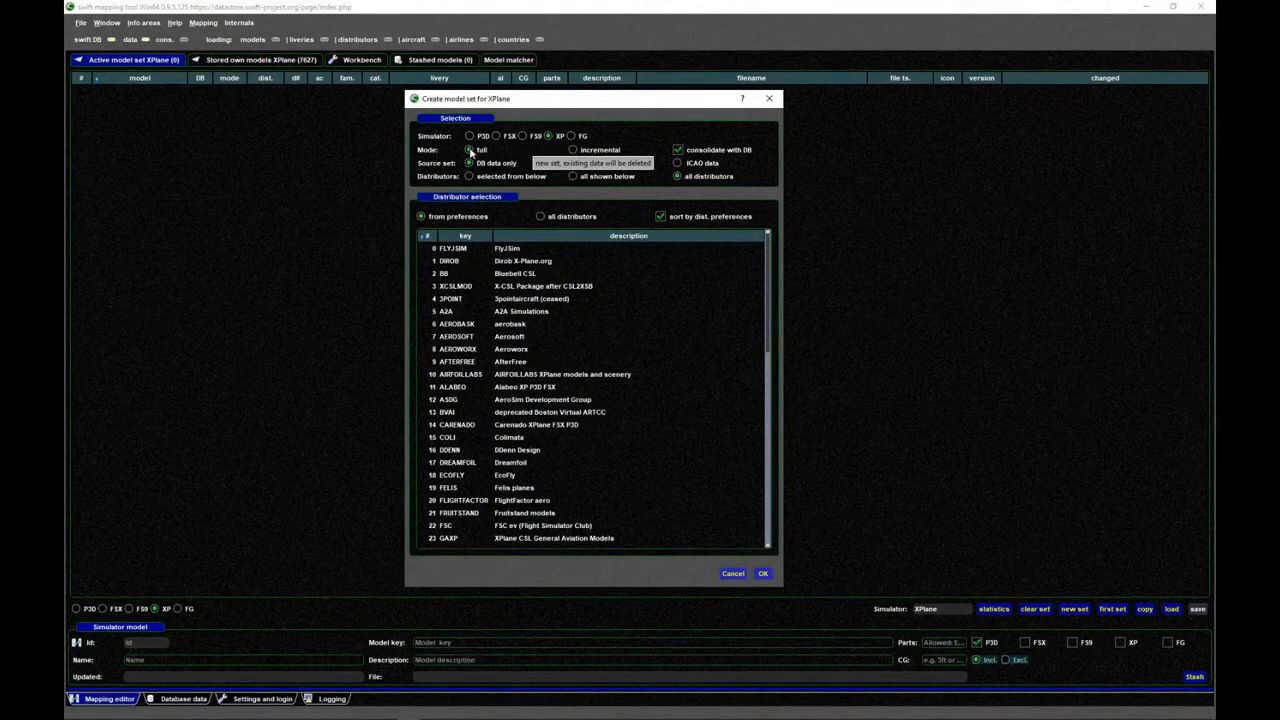
- Try the incremental mode, return to full mode and look through the list of preferred distributors
left_click(572, 150)
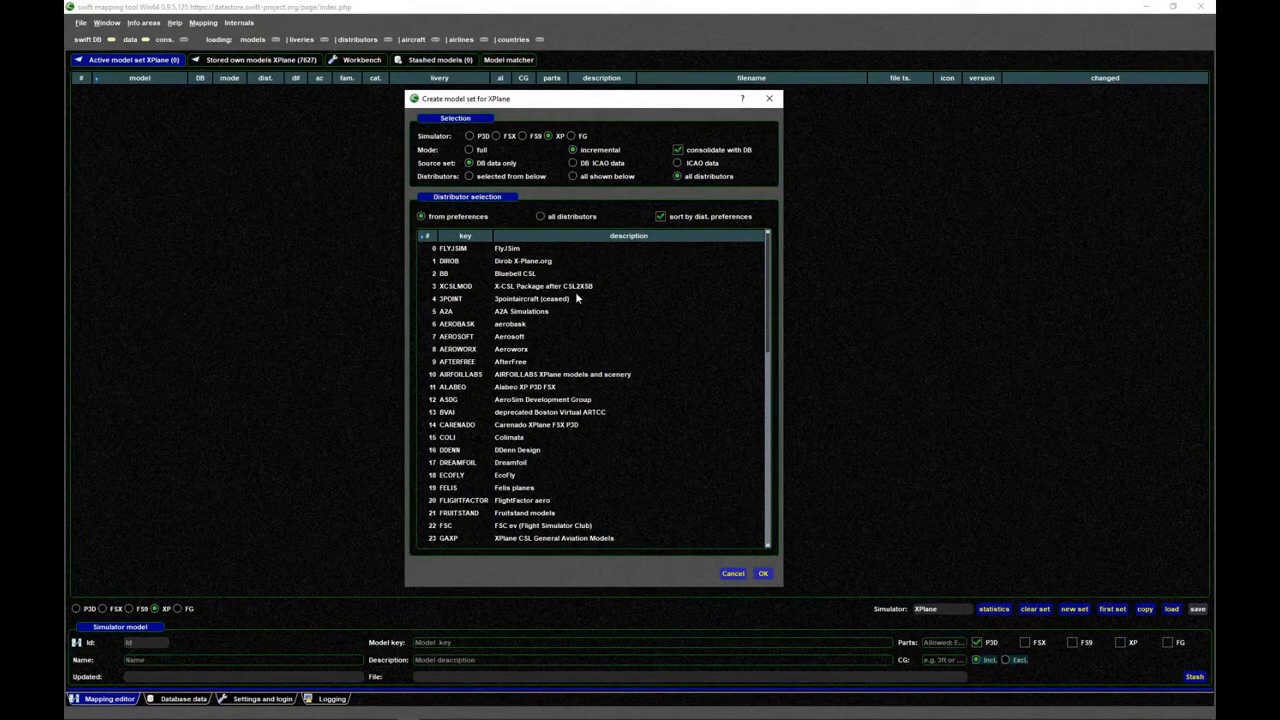
left_click(470, 150)
scroll(560, 400, "down", 12)
scroll(562, 402, "up", 12)
- Create the full X-Plane model set from only the selected distributors FLYJSIM, DIROB, BB and XCSLMOD
left_click(469, 177)
left_click(463, 250)
left_click(463, 261)
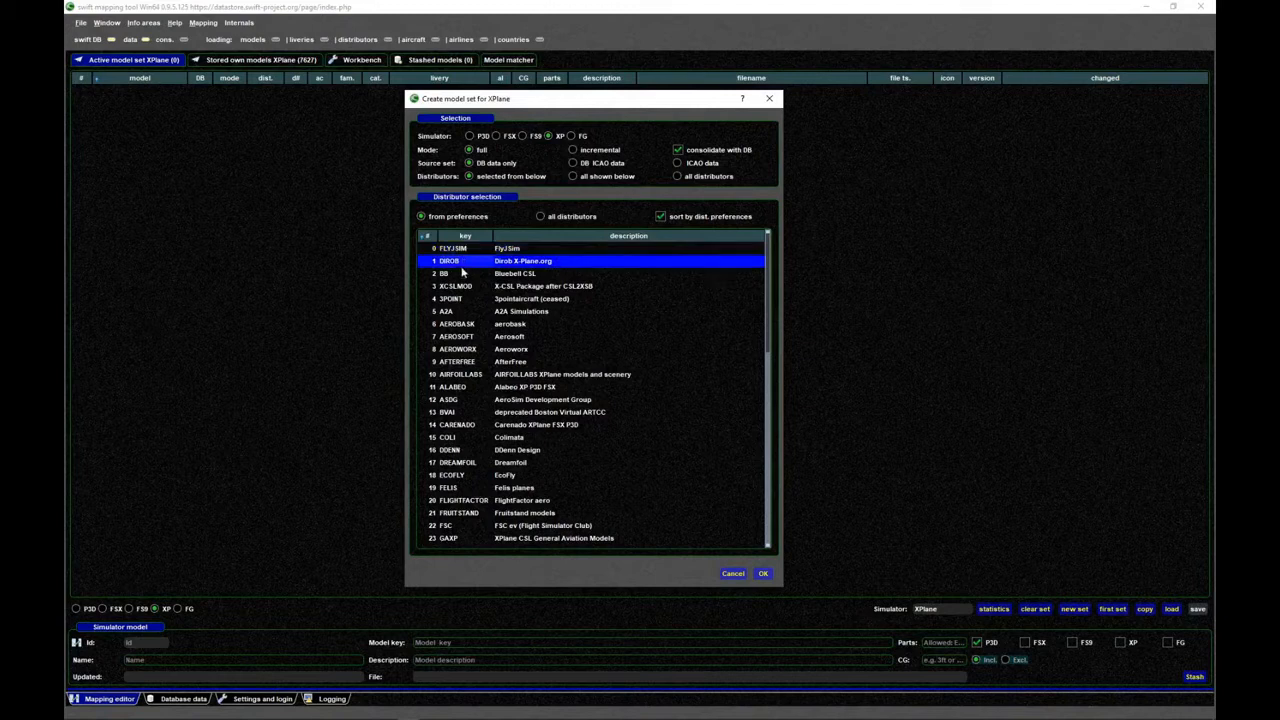
left_click(463, 273)
left_click(463, 286)
left_click(463, 311)
left_click(462, 288)
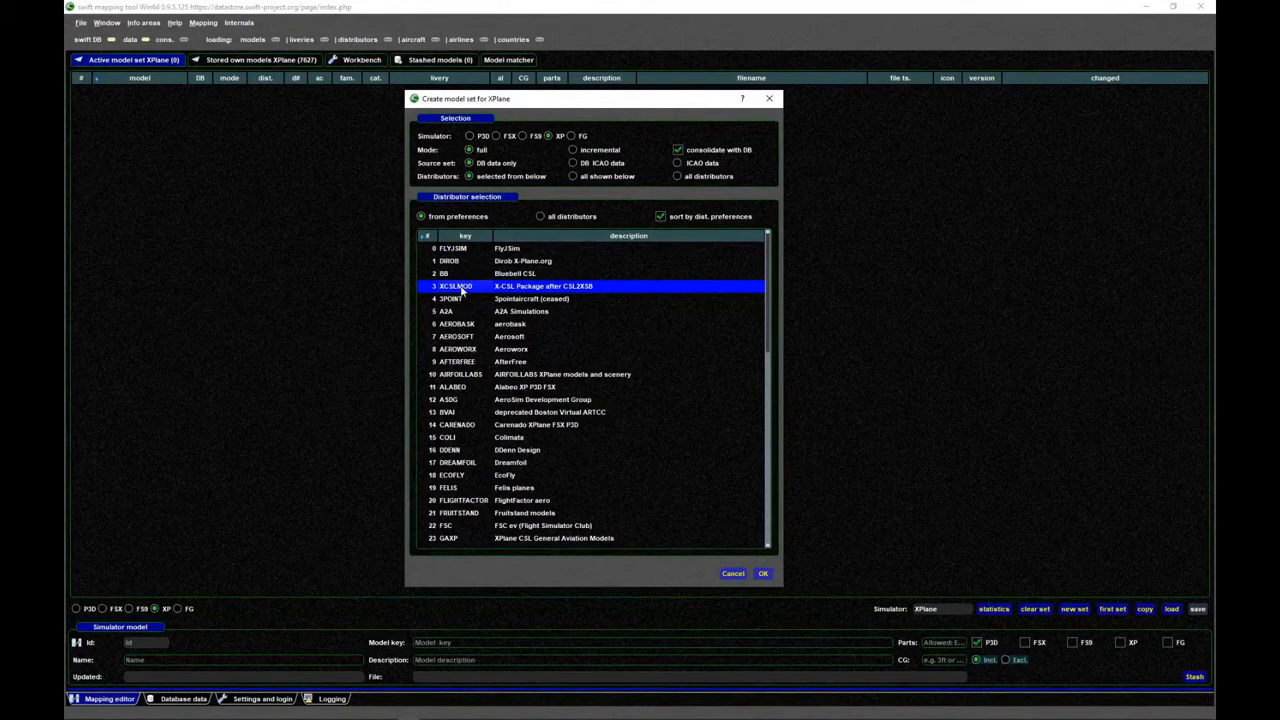
left_click_drag(462, 288, 466, 250)
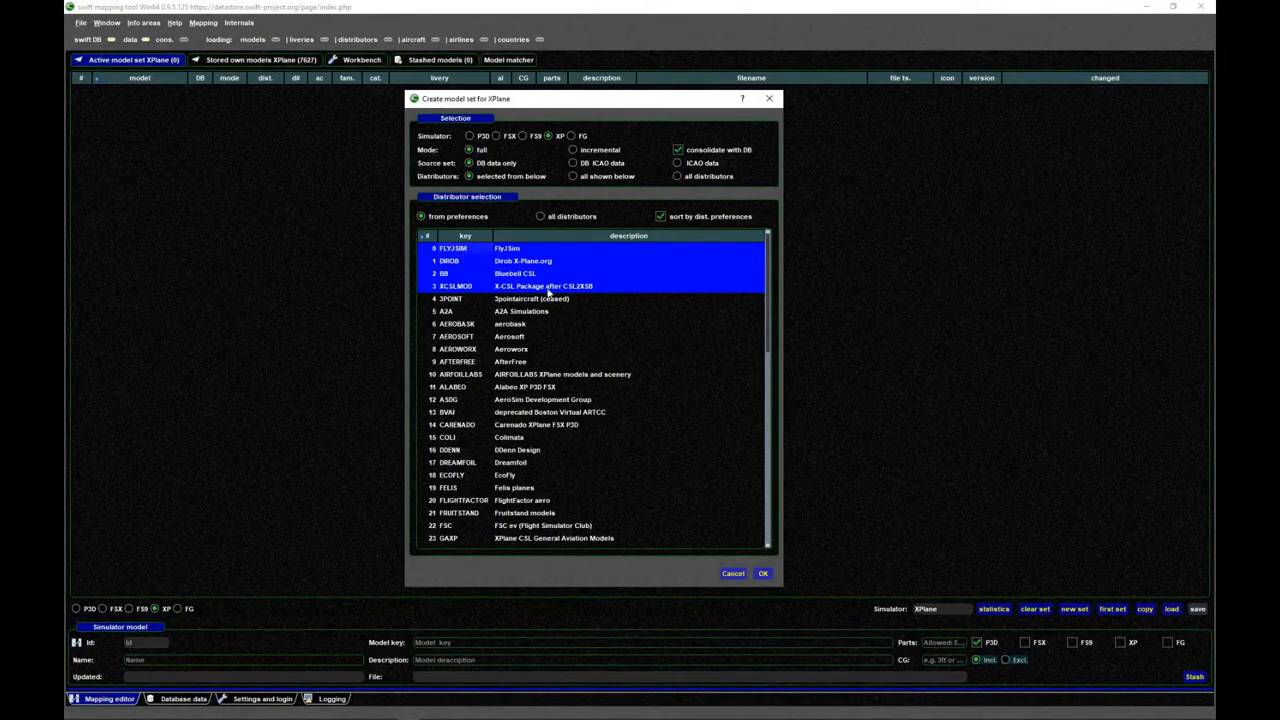
left_click(769, 576)
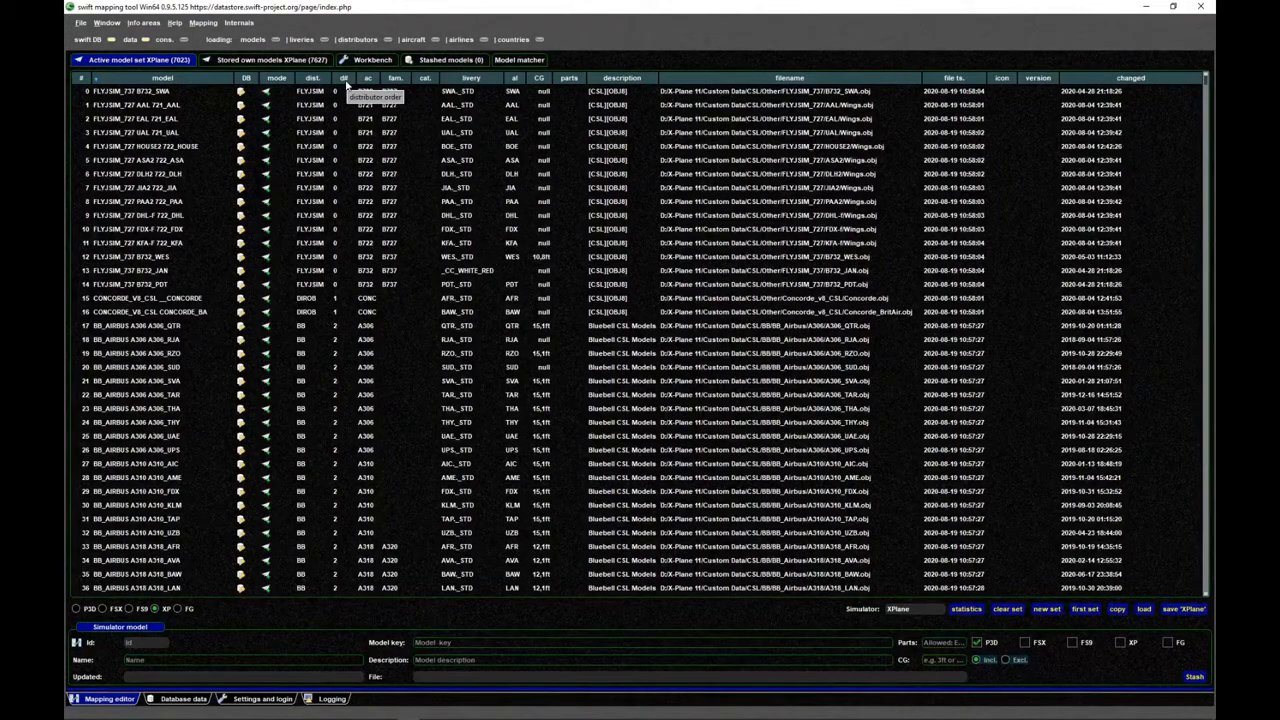
- Compare the distributor order in the new model set with the distributor preferences in the settings
left_click(313, 97)
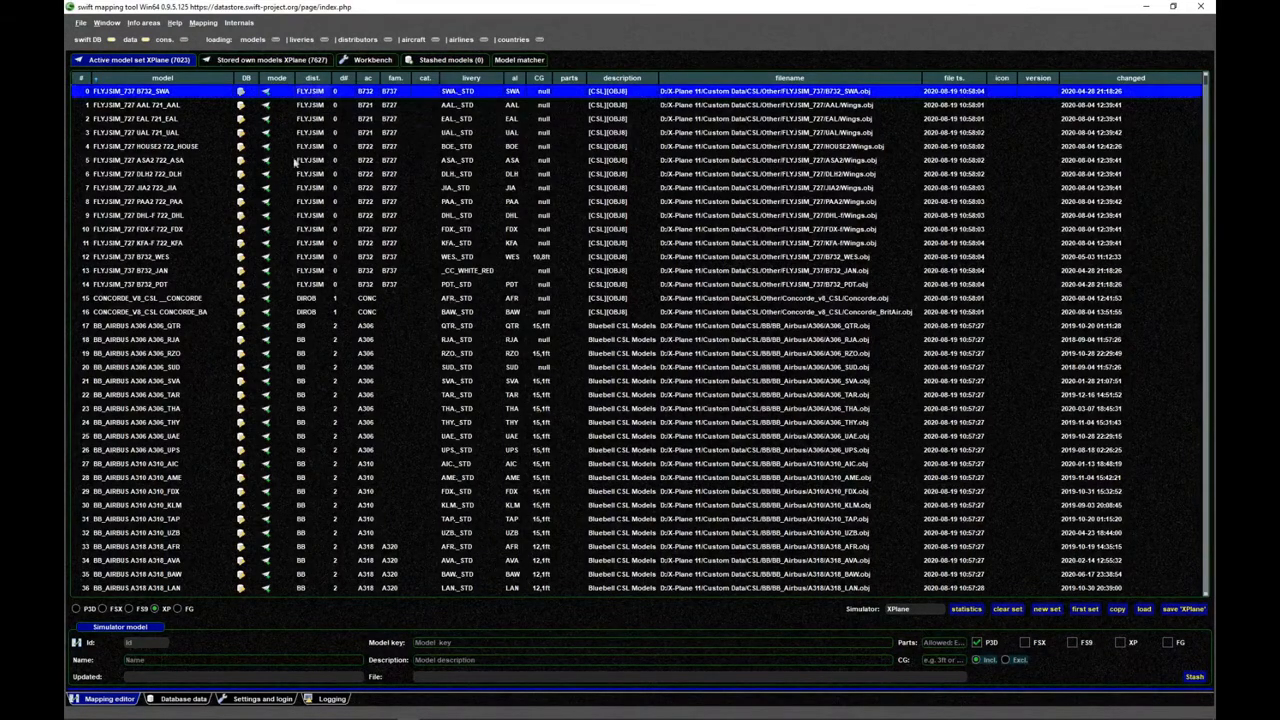
left_click(276, 702)
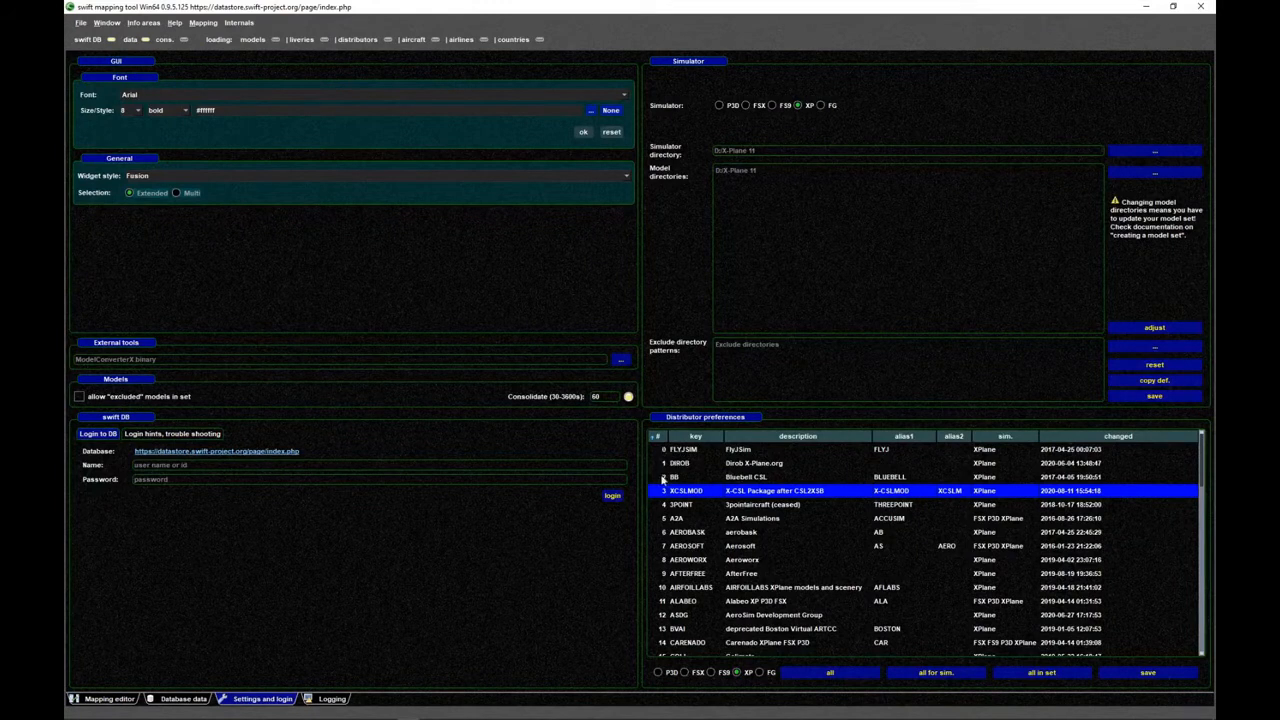
left_click(121, 700)
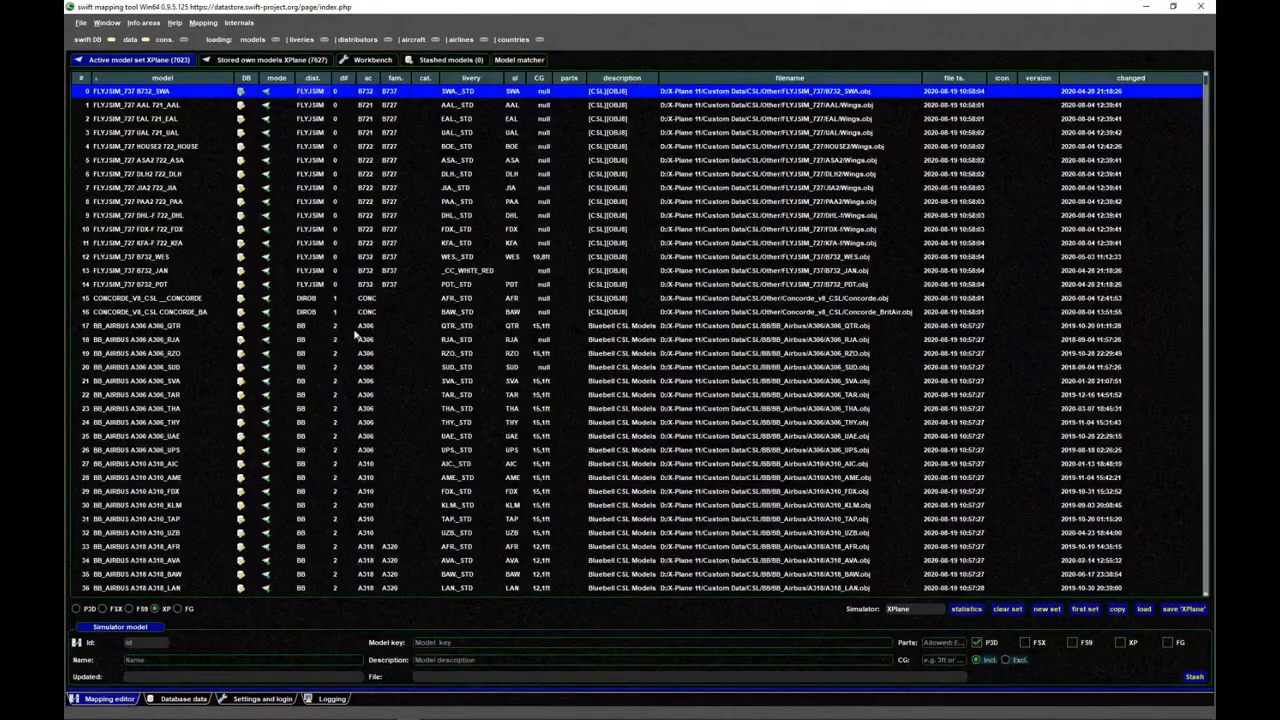
- Examine the distributor order values of the DIROB Concorde, FLYJSIM and BB models in the active model set
left_click(335, 301)
left_click(335, 312)
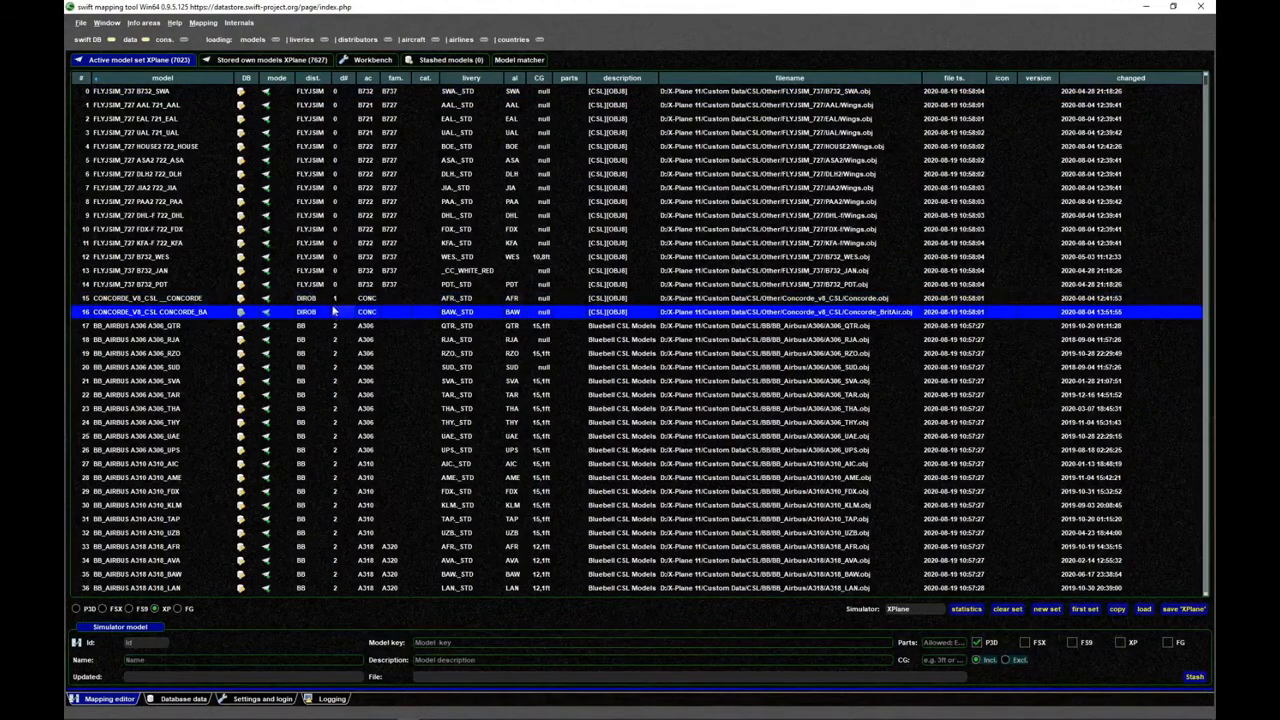
left_click(336, 302)
left_click(190, 314, "shift")
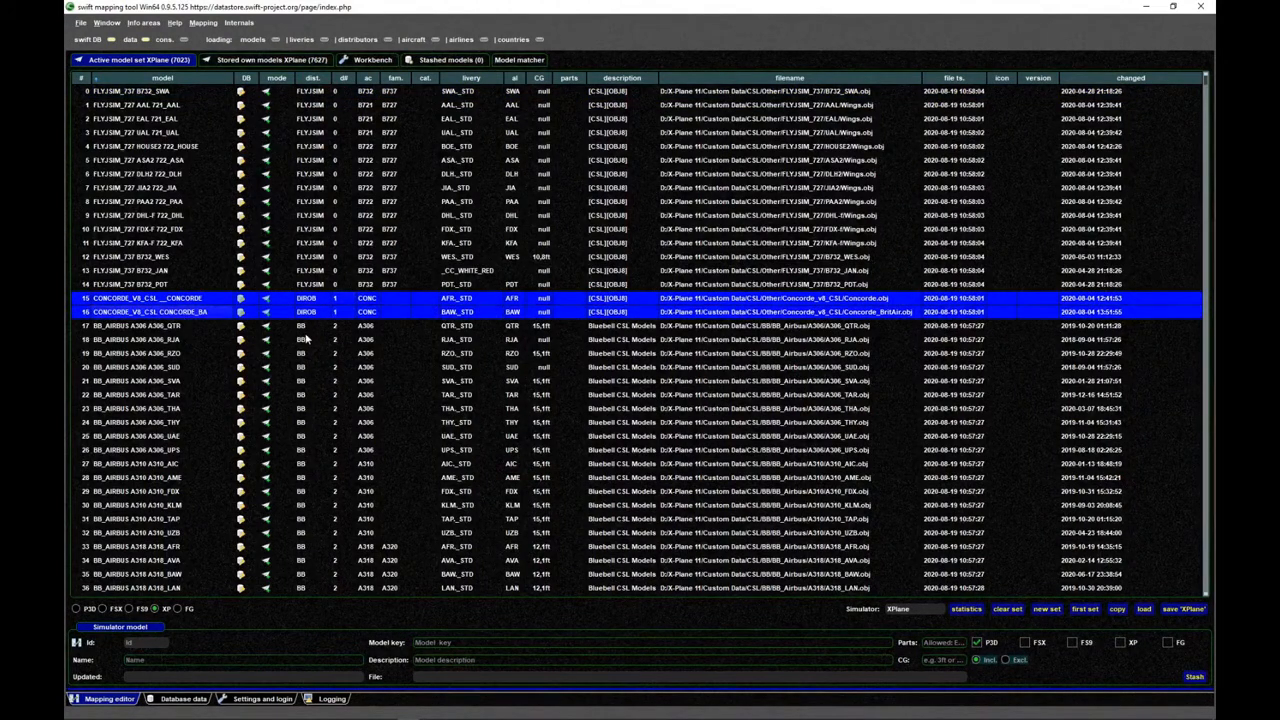
left_click(335, 286)
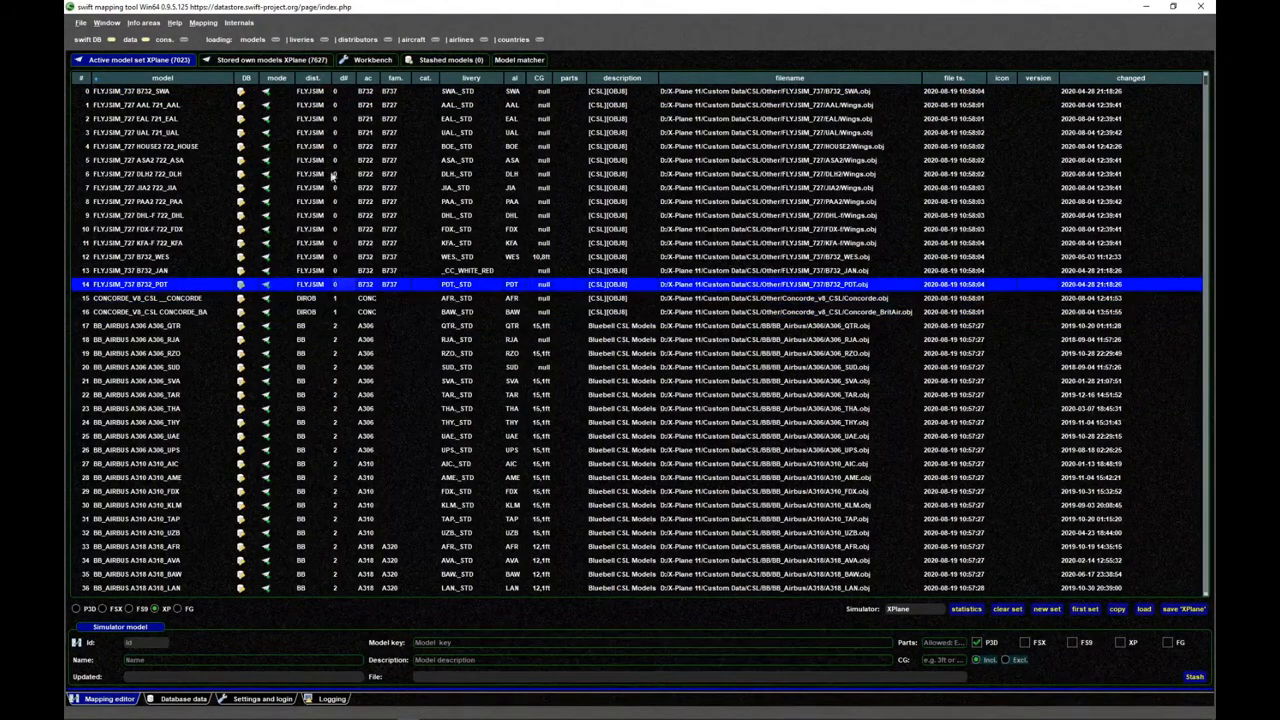
left_click(324, 93)
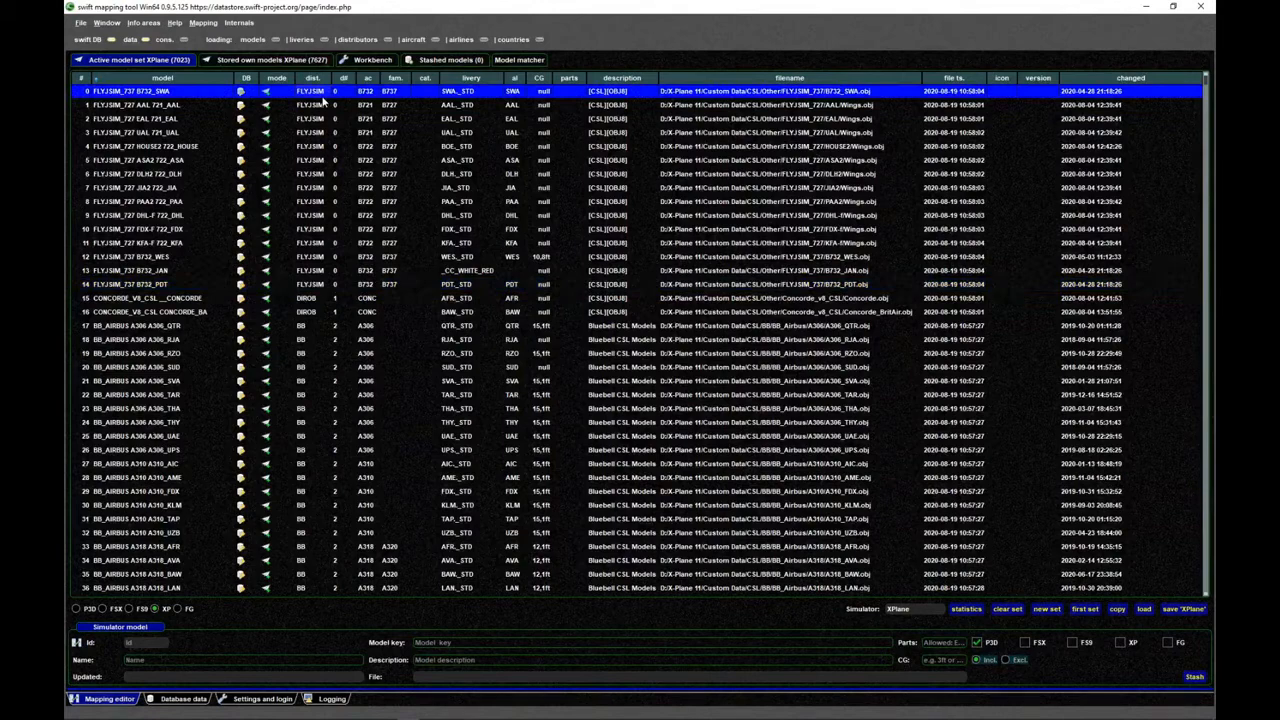
scroll(350, 273, "down", 11)
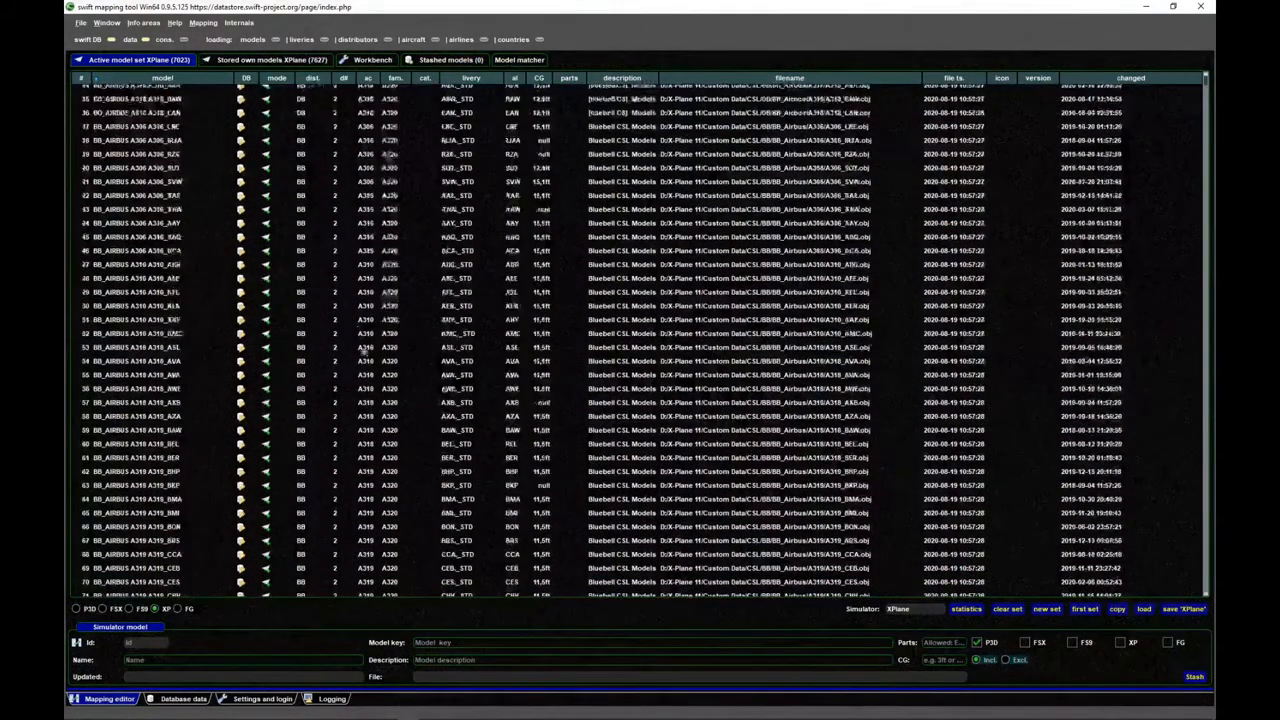
left_click_drag(1206, 83, 1148, 84)
left_click(341, 105)
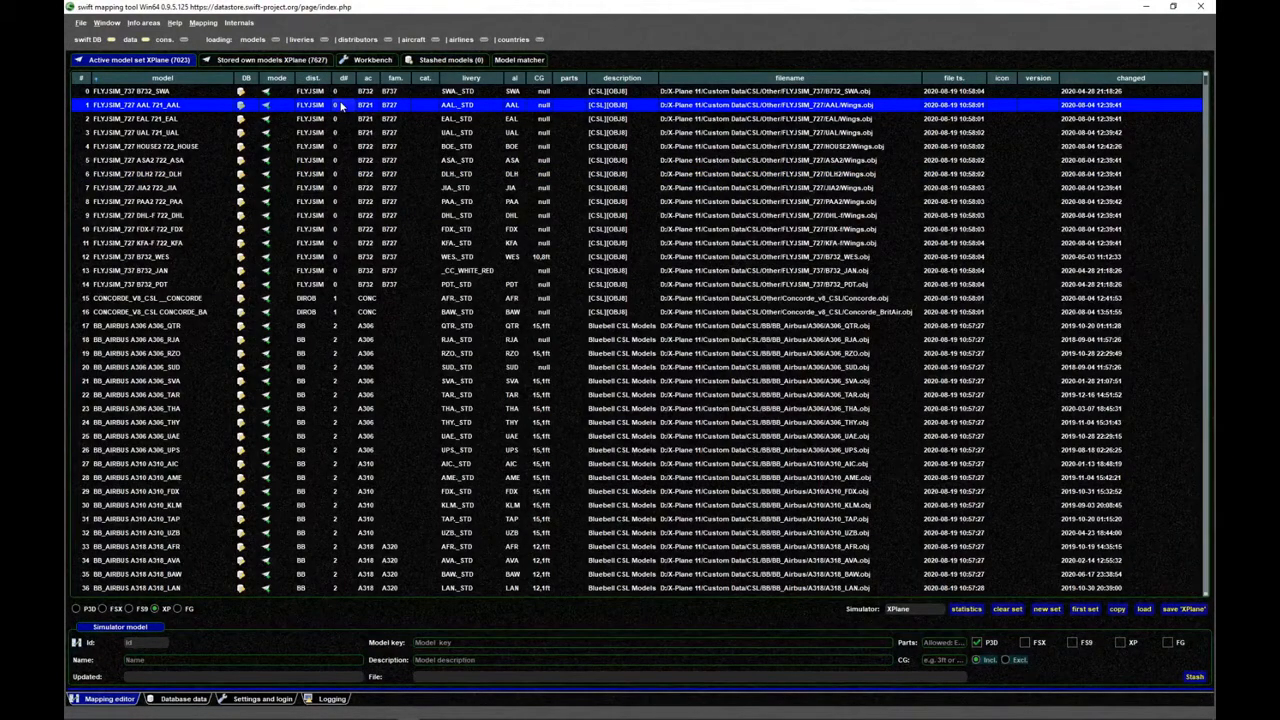
- Save the active model set for X-Plane and dismiss the resulting message
left_click(1184, 610)
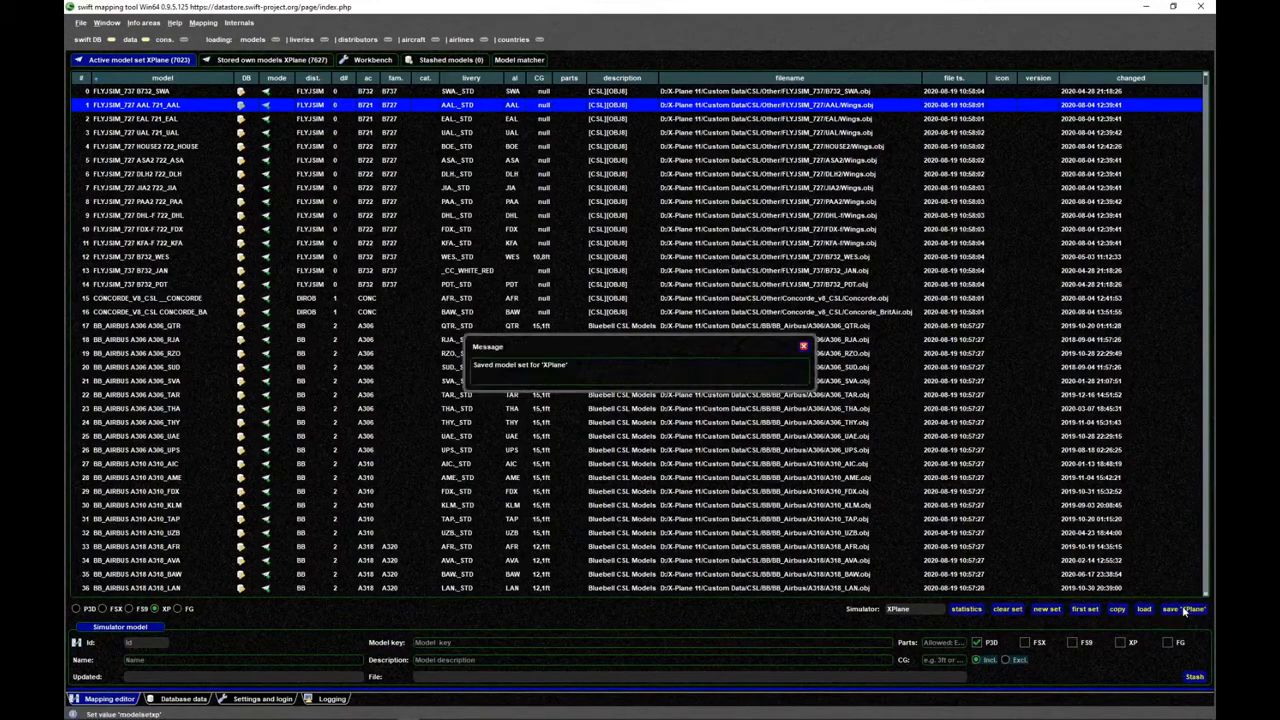
left_click(803, 347)
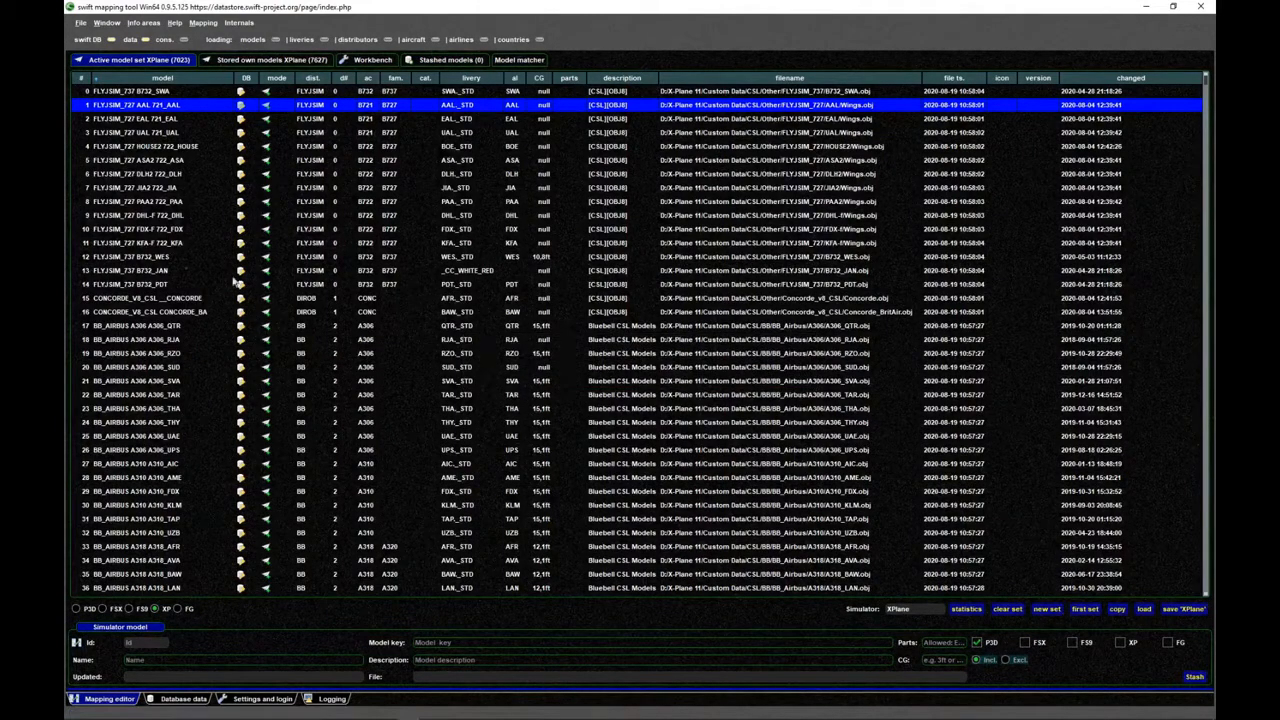
- Move XCSLMOD above BB in the X-Plane distributor preferences and save the new order
left_click(257, 699)
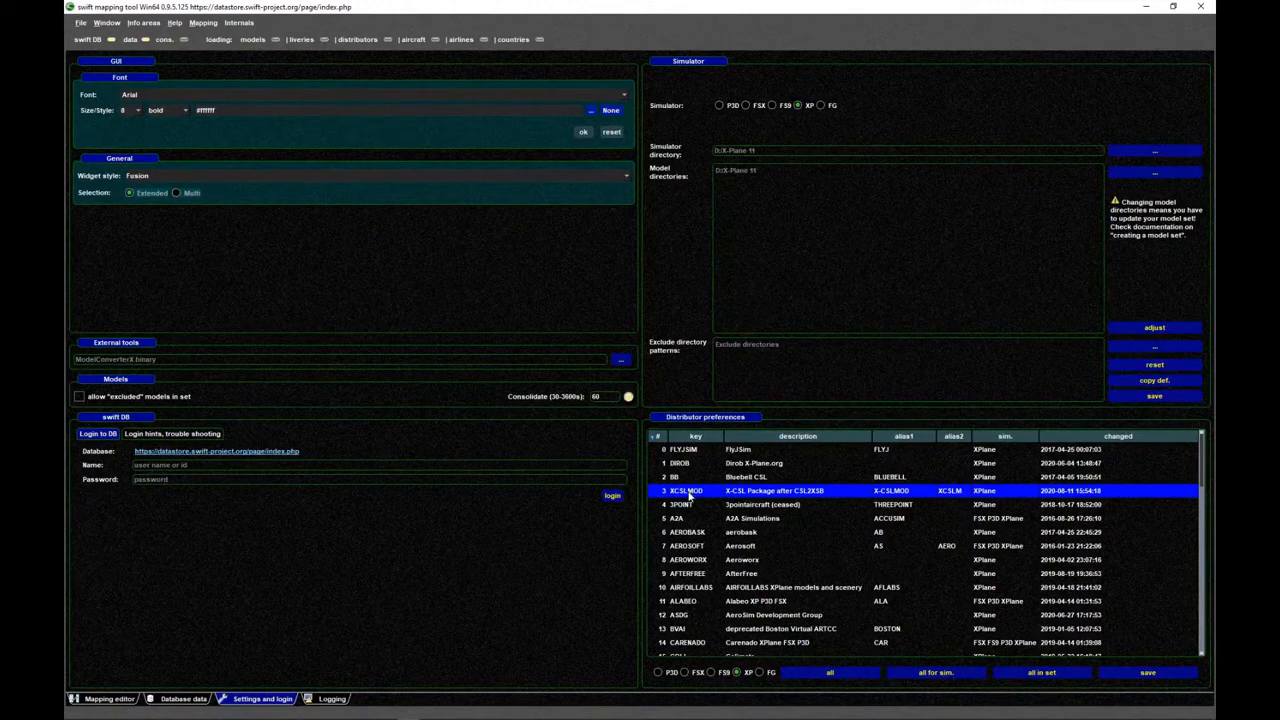
left_click_drag(689, 493, 690, 477)
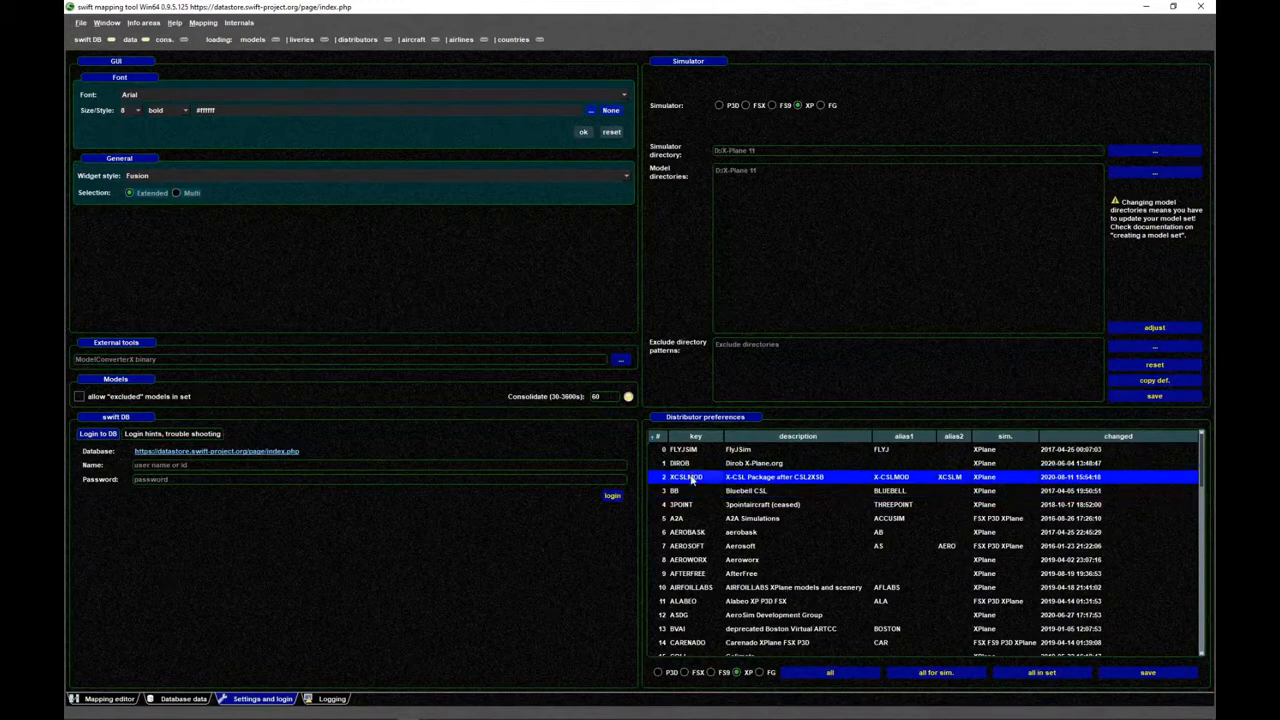
left_click(689, 491)
left_click(691, 477)
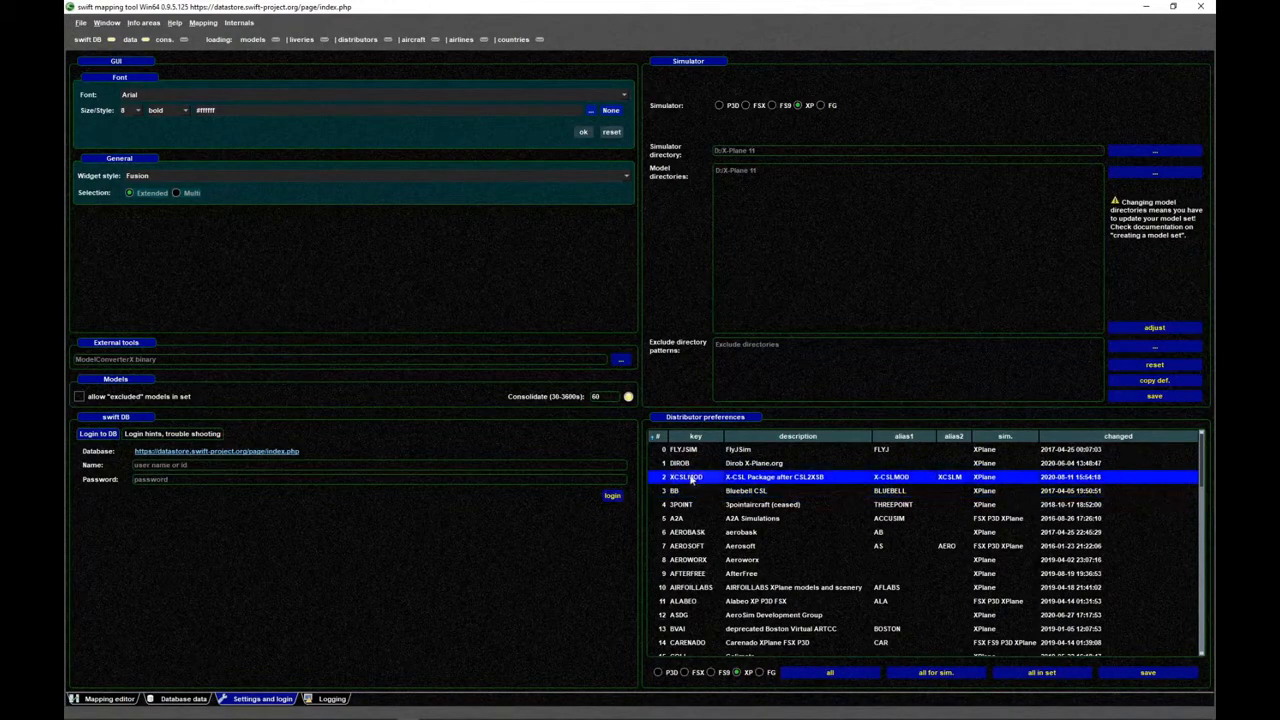
left_click(1147, 673)
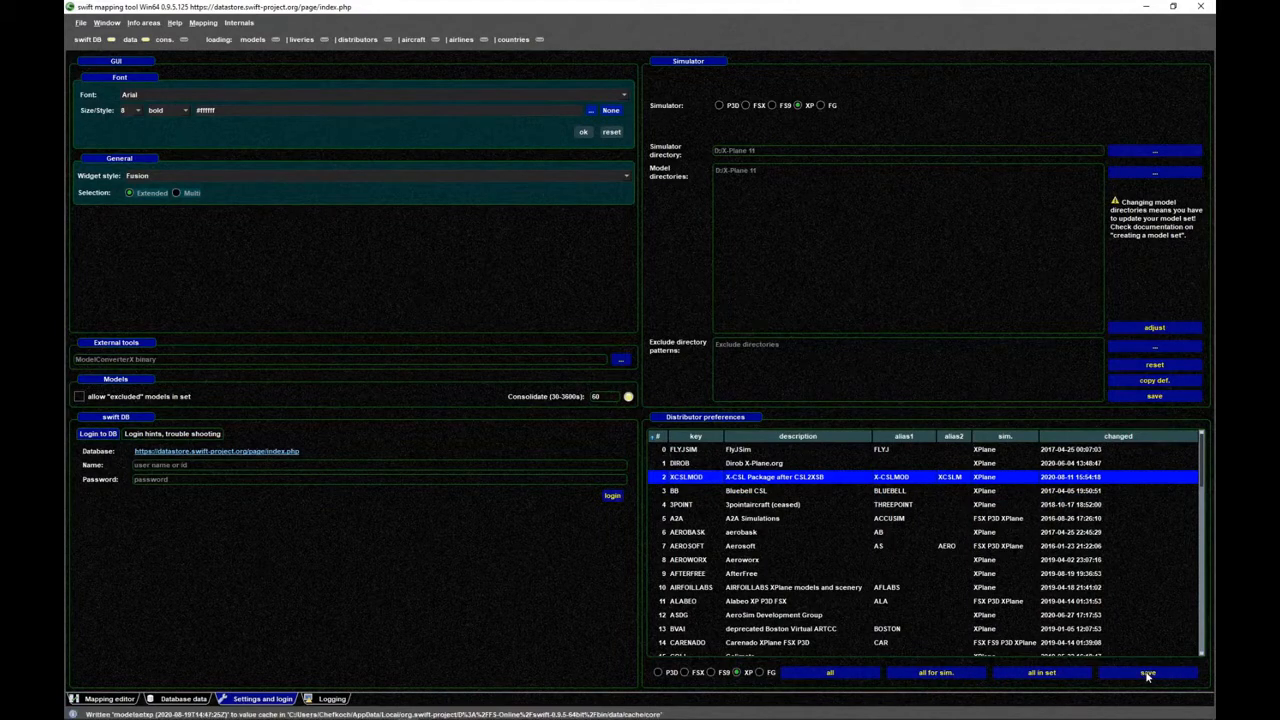
- Sort the active model set by distributor order, check it for each distributor, and save the set for X-Plane
left_click(110, 698)
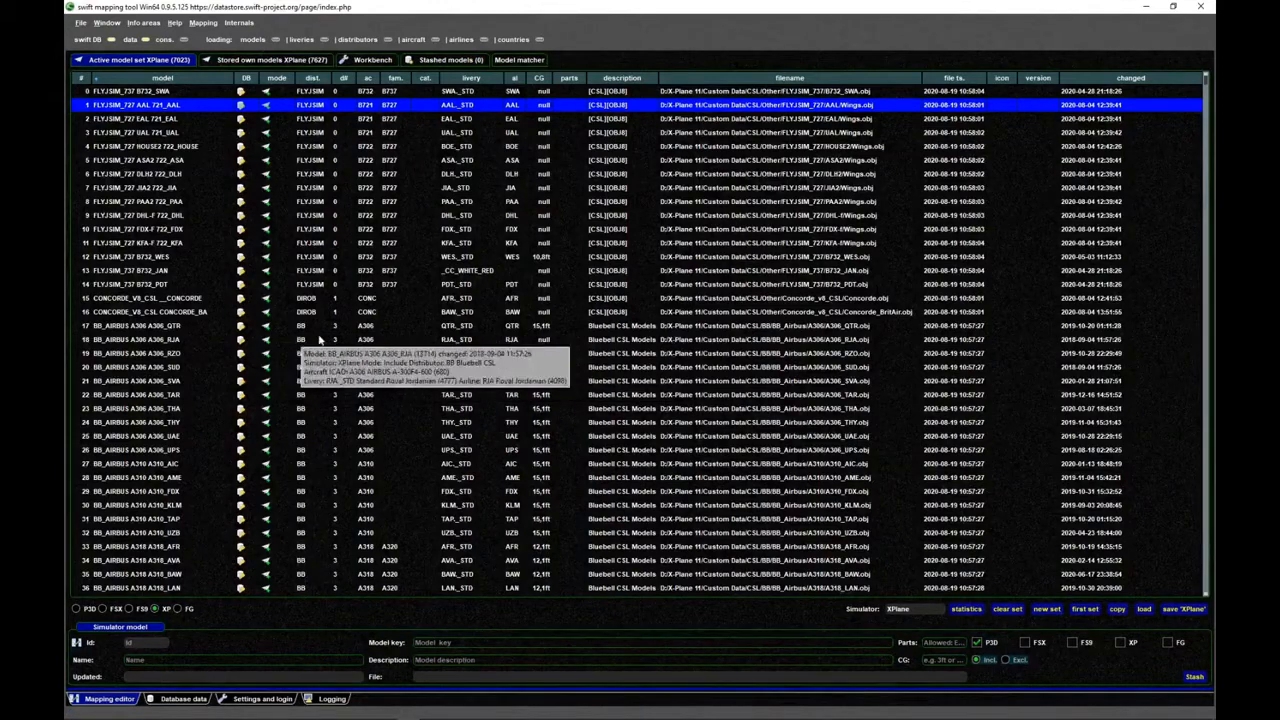
left_click(345, 79)
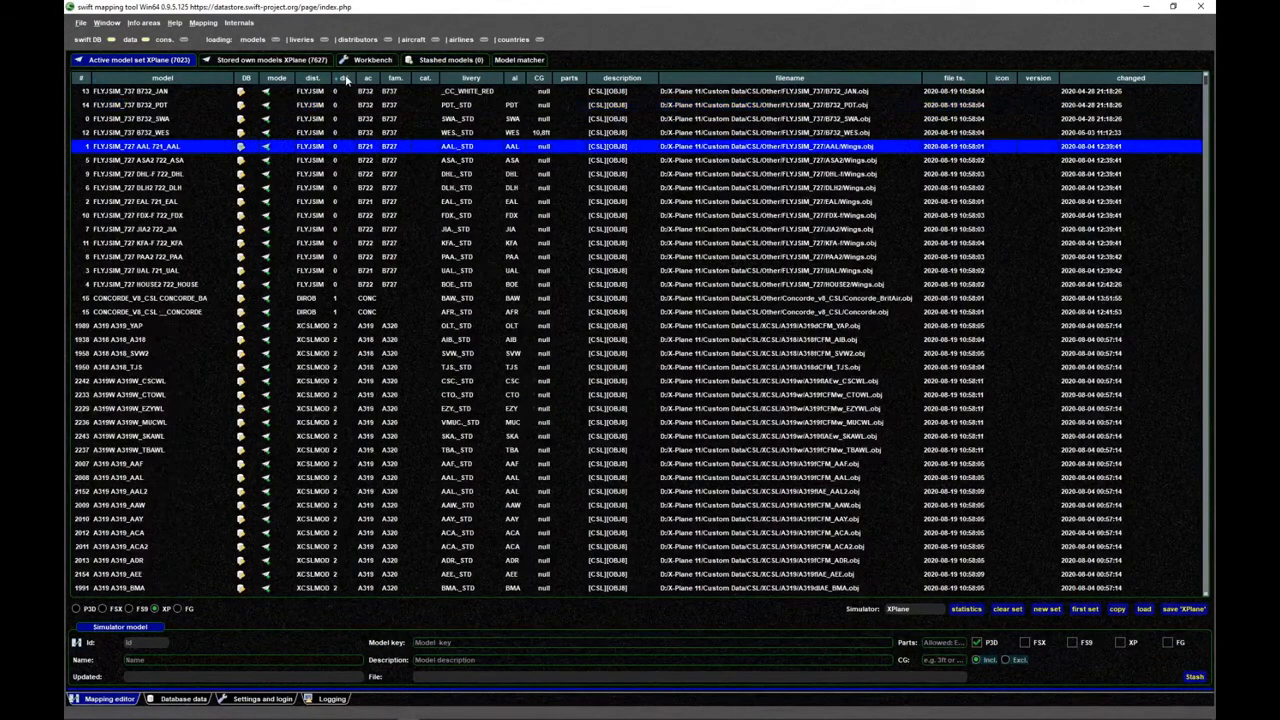
left_click(318, 300)
left_click(318, 311)
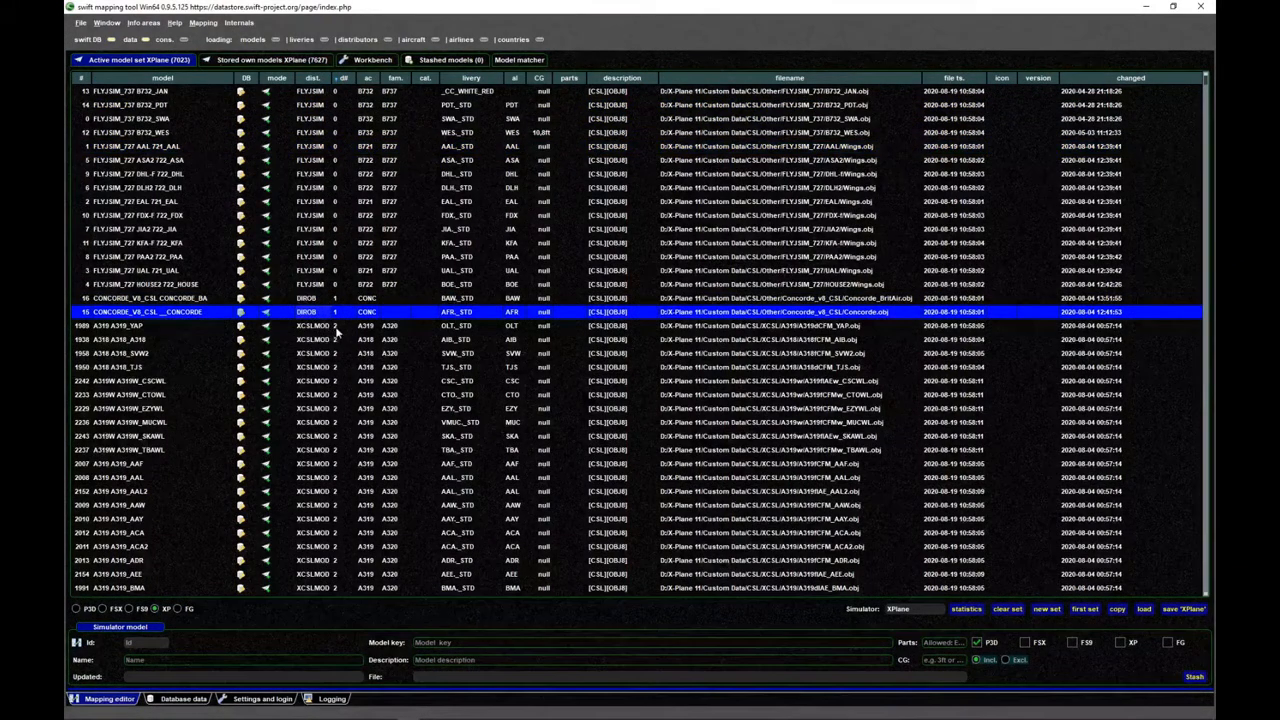
left_click(338, 326)
scroll(358, 372, "down", 7)
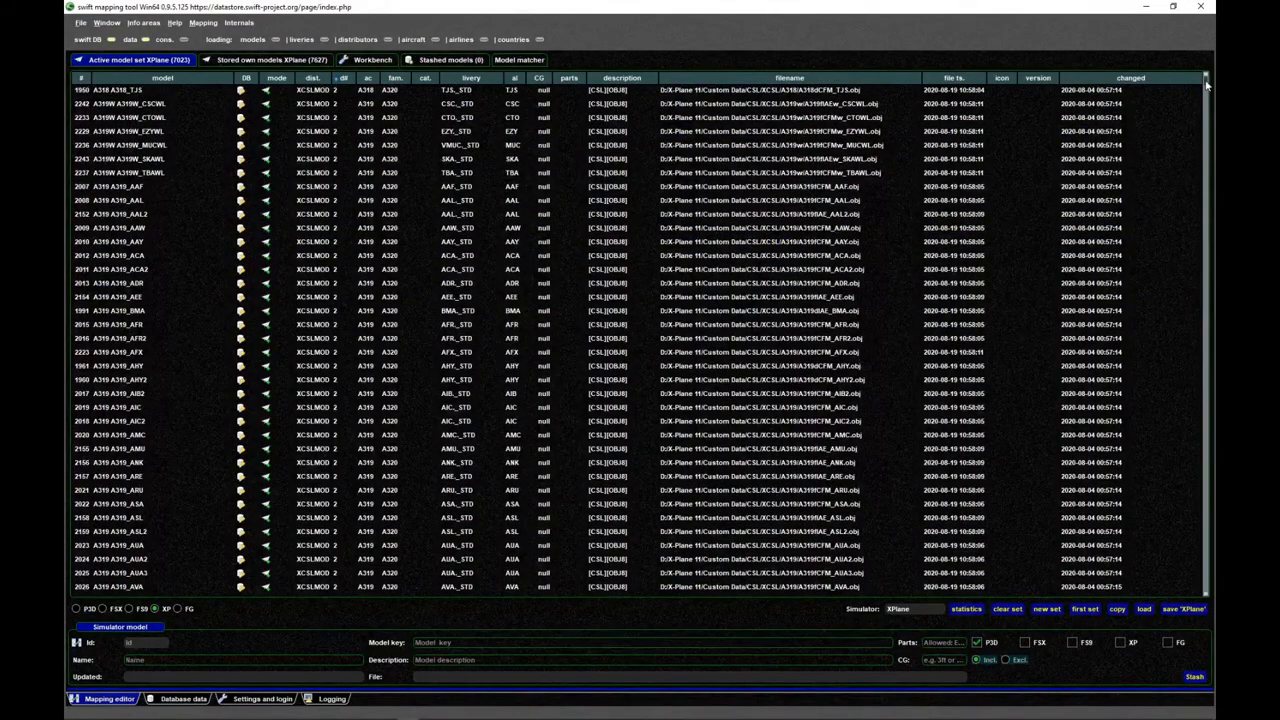
left_click_drag(1207, 88, 1205, 592)
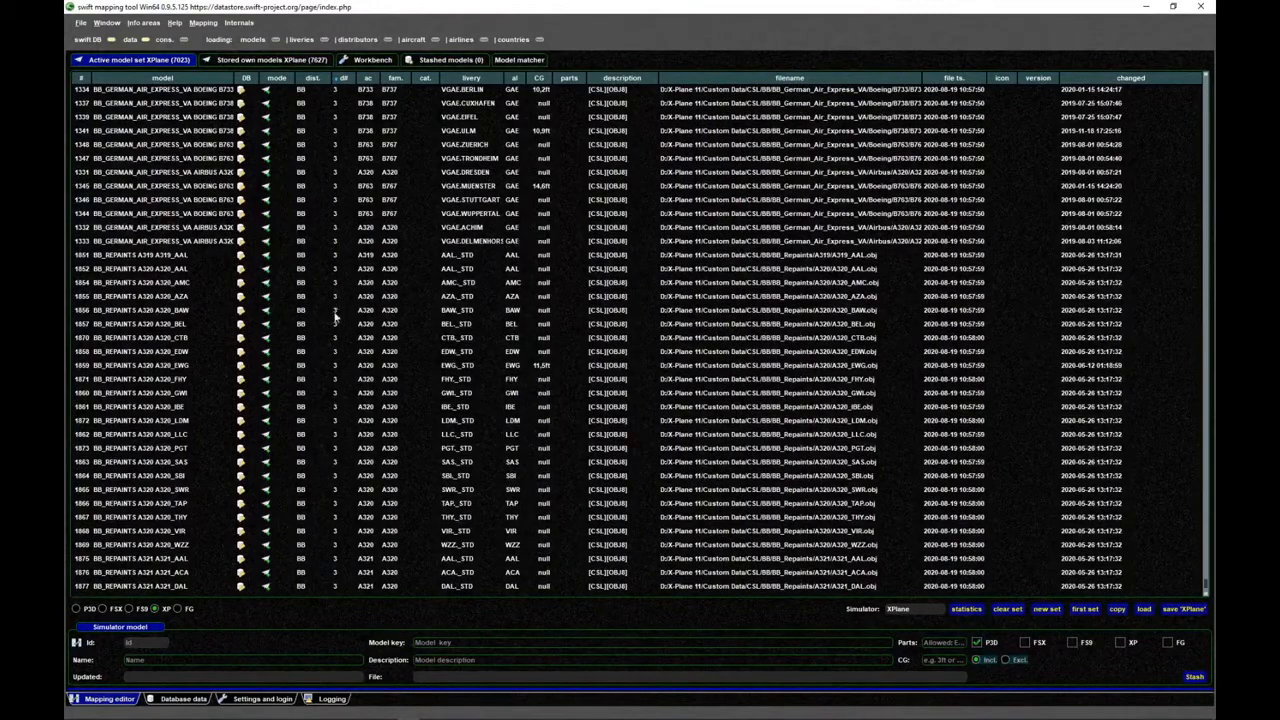
left_click_drag(1207, 590, 1183, 80)
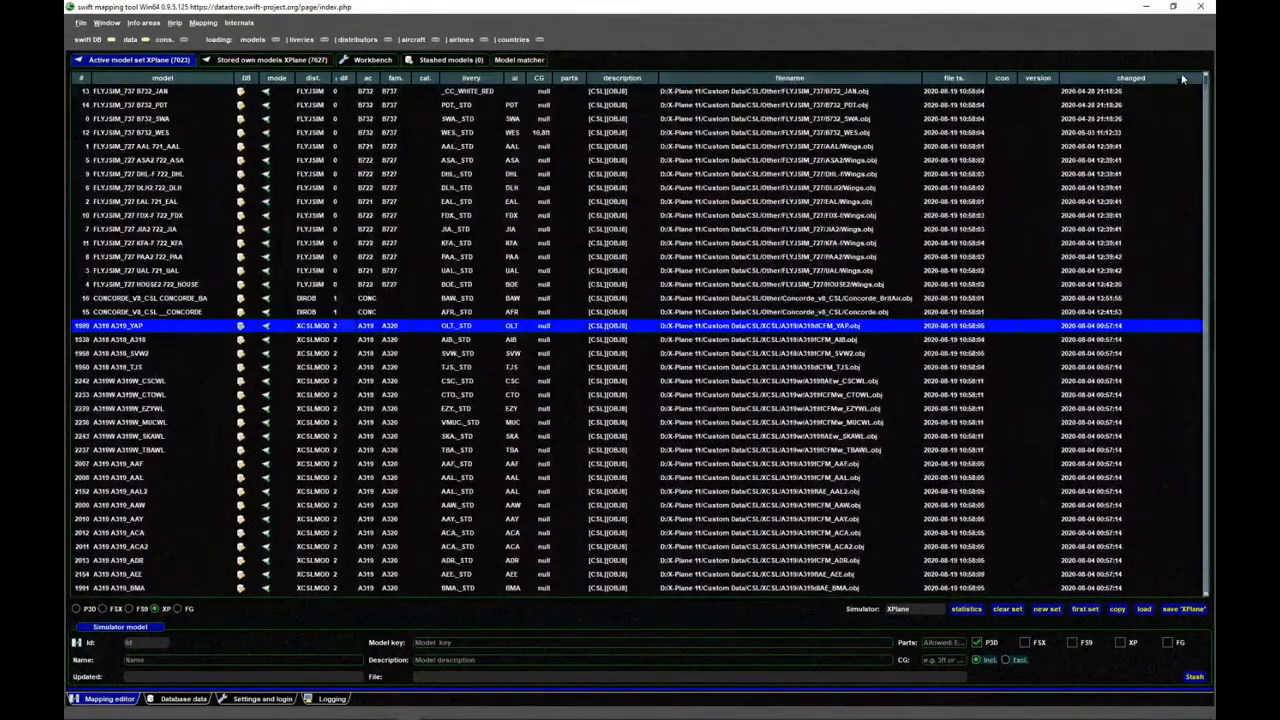
left_click(1180, 610)
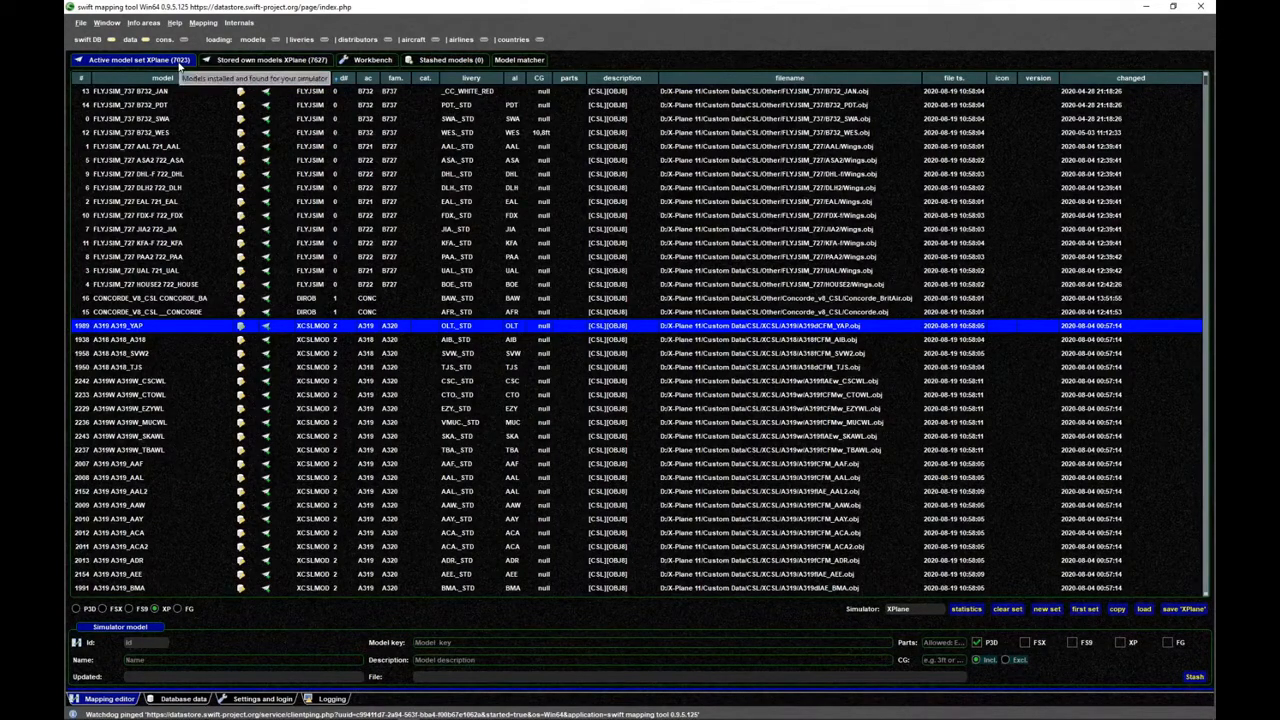
- Filter the active model set by airline DLH and aircraft A320
left_click(478, 285)
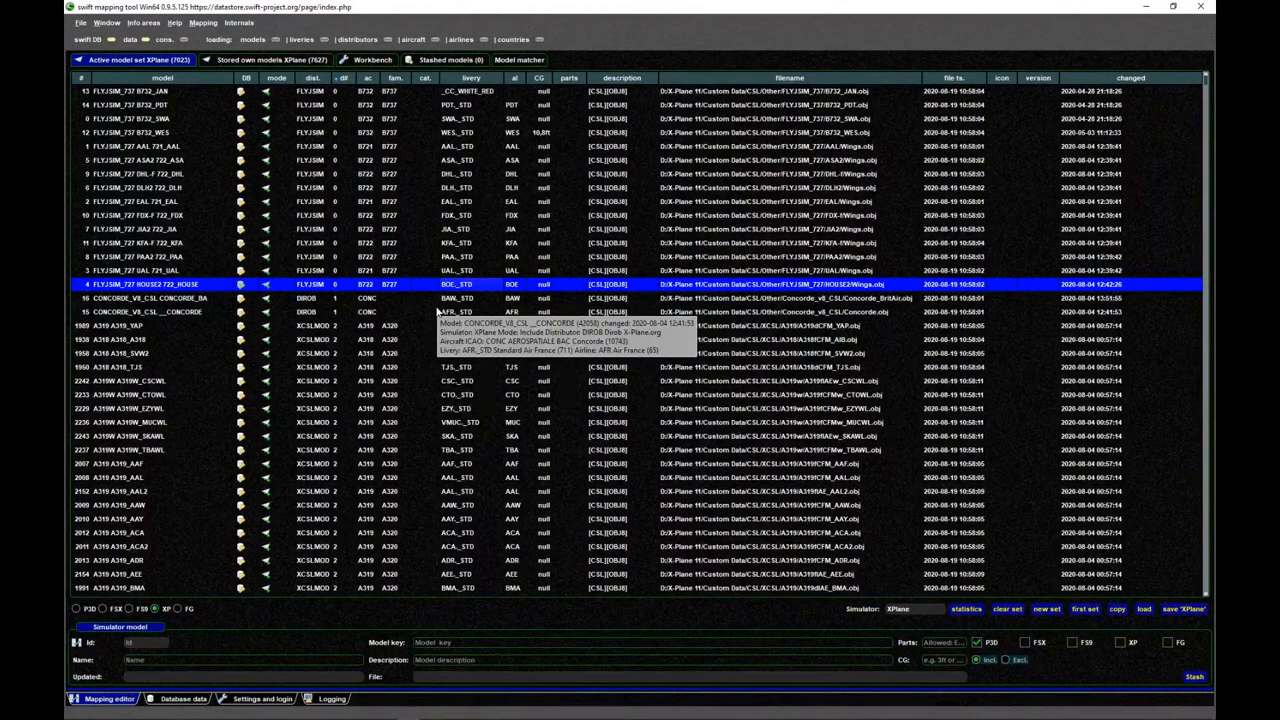
key("ctrl+f")
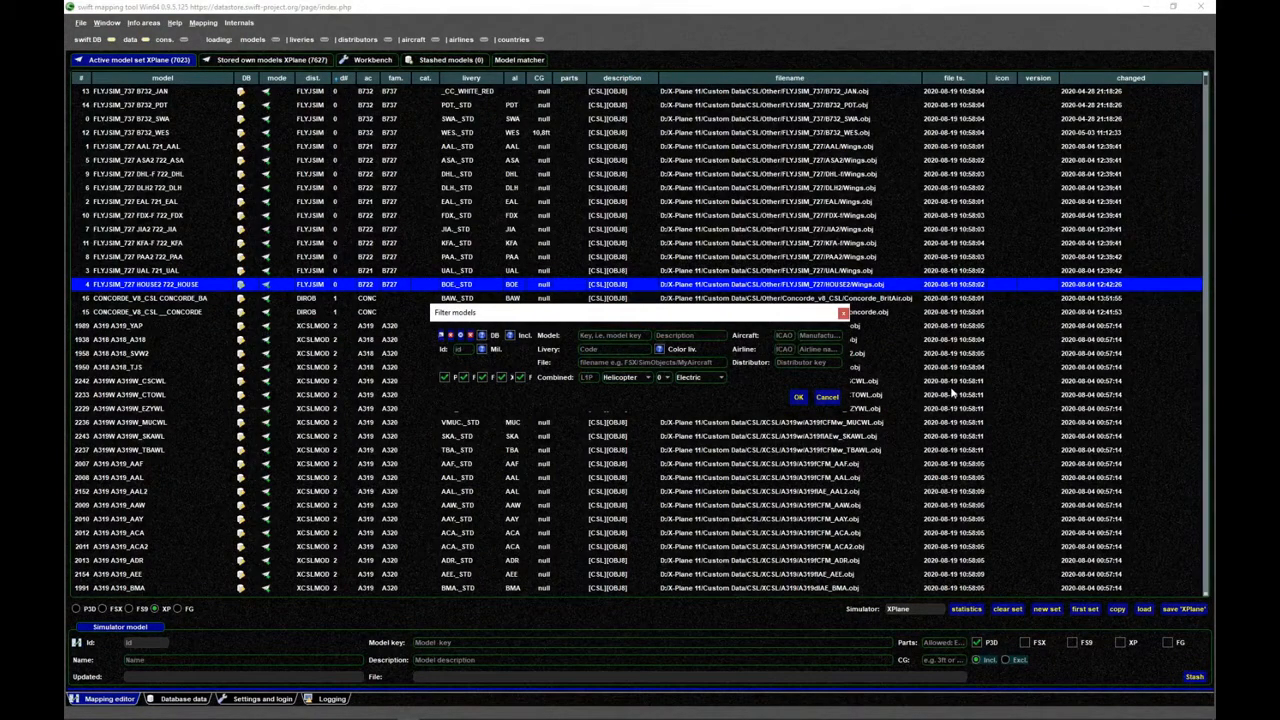
type("DLH")
left_click(784, 335)
type("A320")
key("Return")
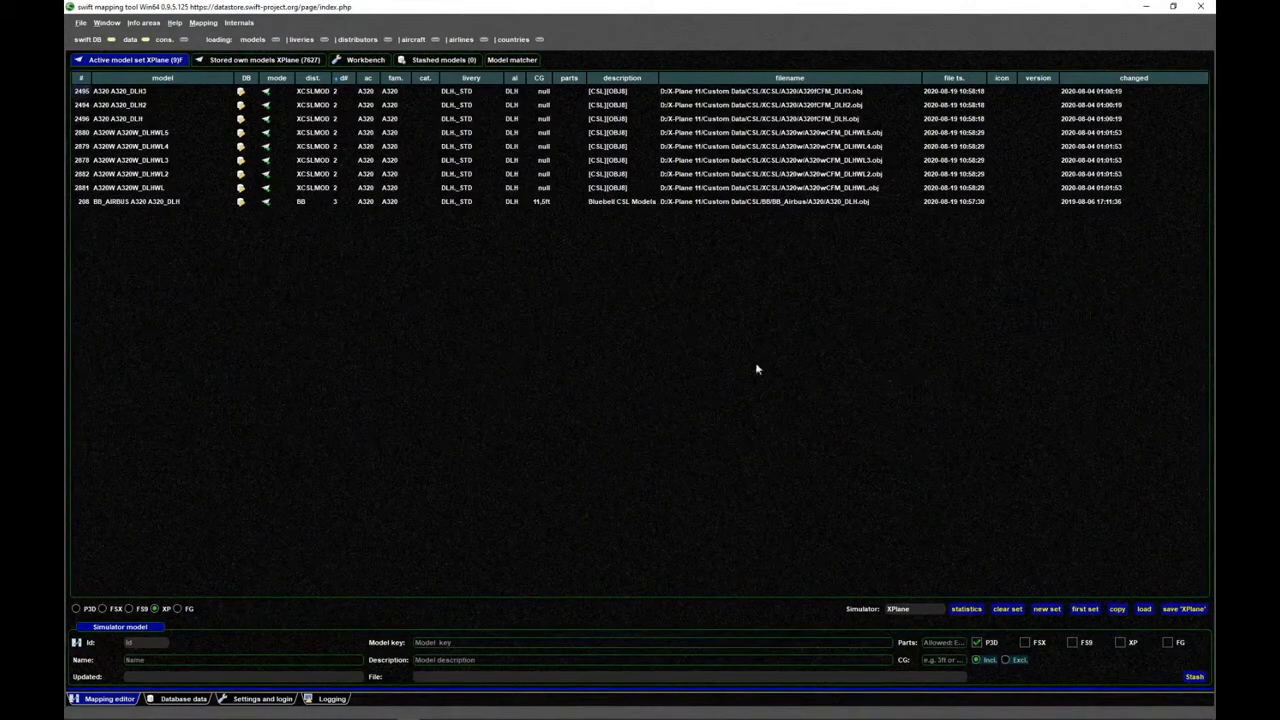
- Examine the filtered Lufthansa A320 models, comparing the distributor and distributor order of the XCSLMOD and BB entries
left_click(147, 94)
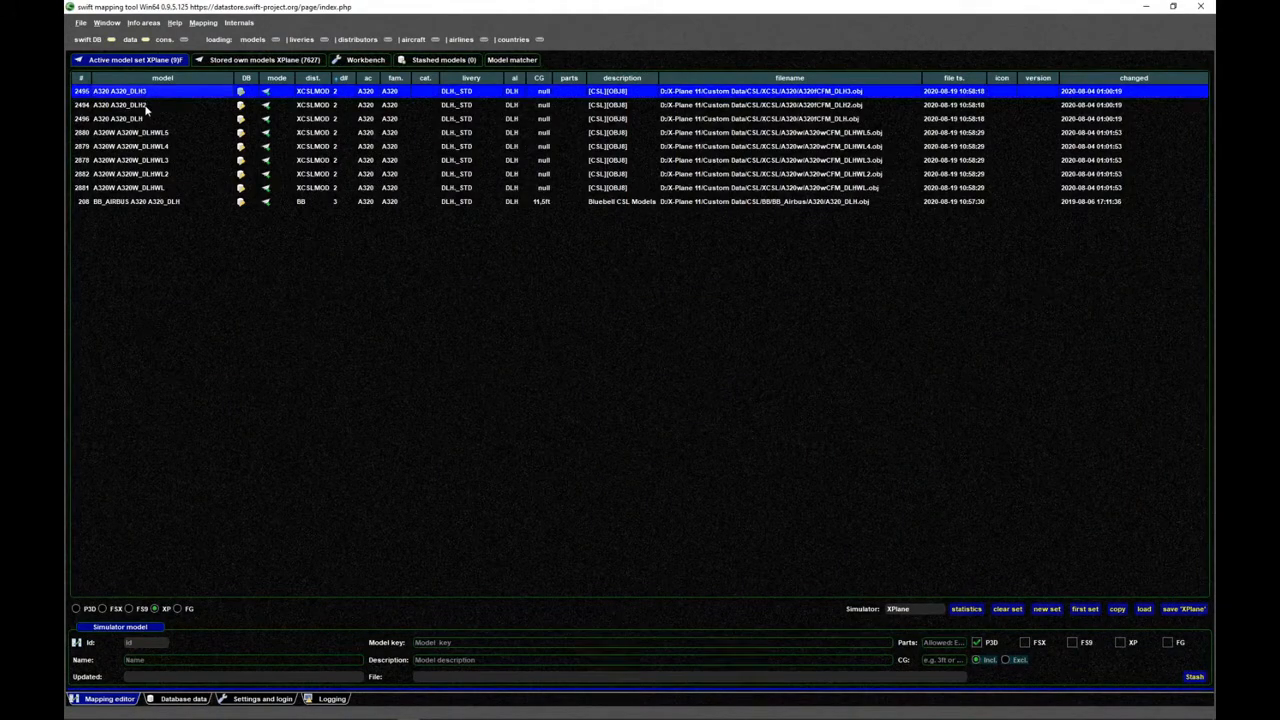
left_click(147, 105)
left_click(147, 118)
left_click(148, 132)
left_click(148, 146)
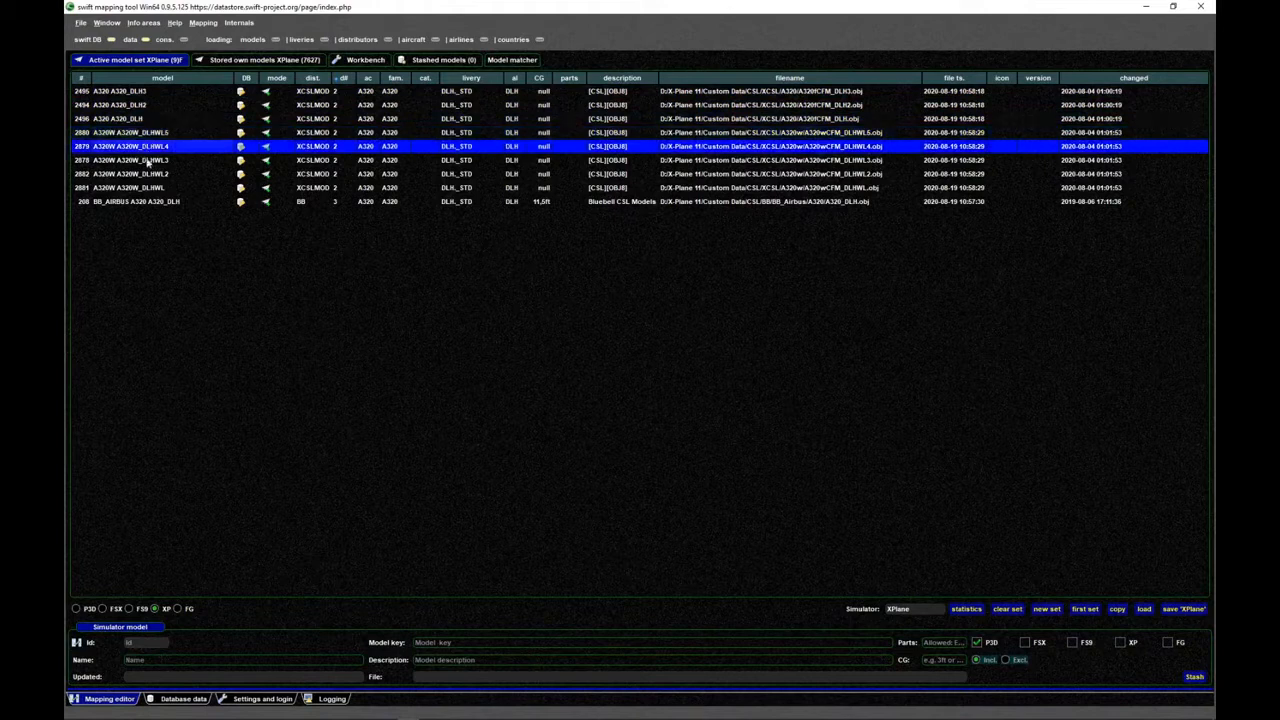
left_click(148, 160)
left_click(148, 174)
left_click(148, 188)
left_click(148, 201)
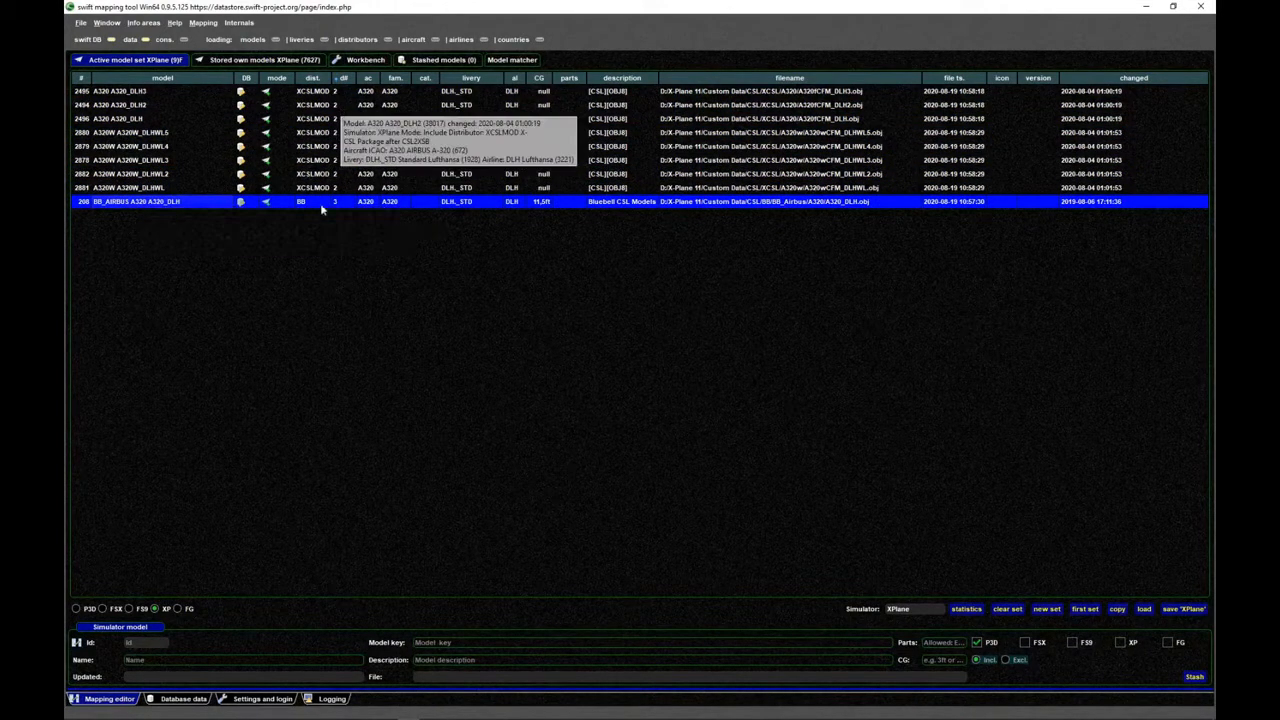
left_click(326, 94)
left_click(322, 132)
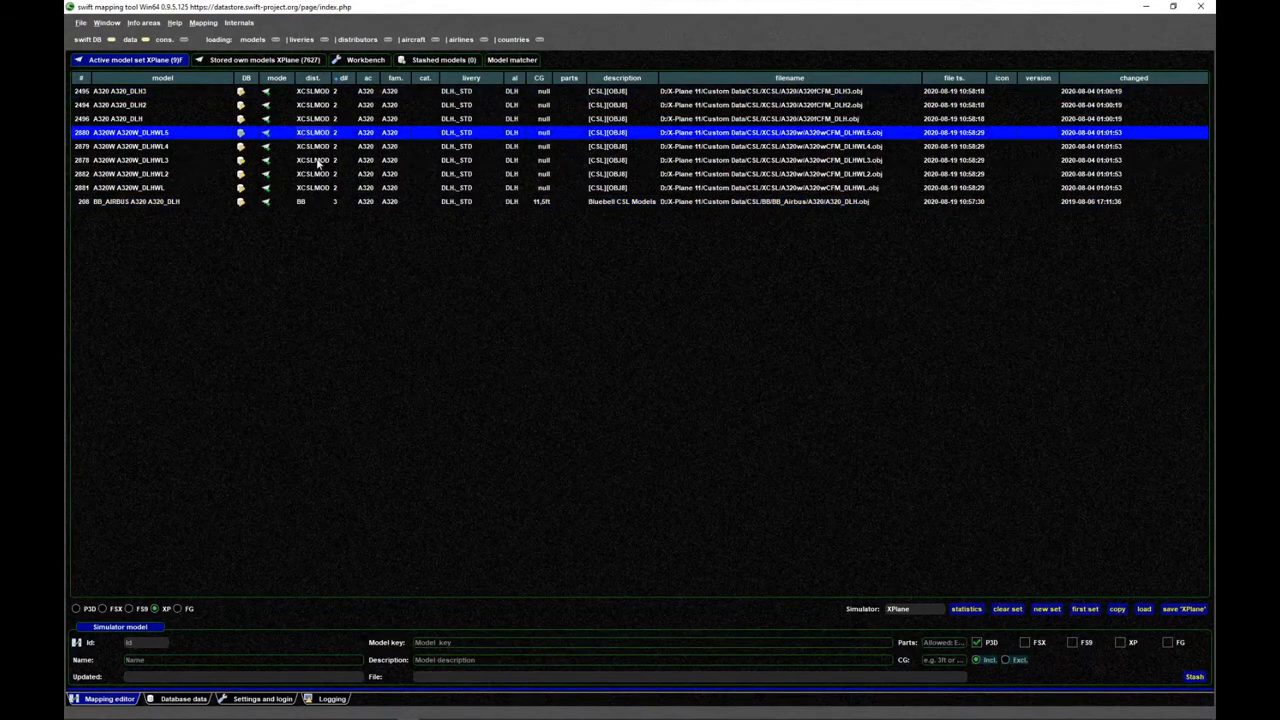
left_click(319, 160)
left_click(318, 174)
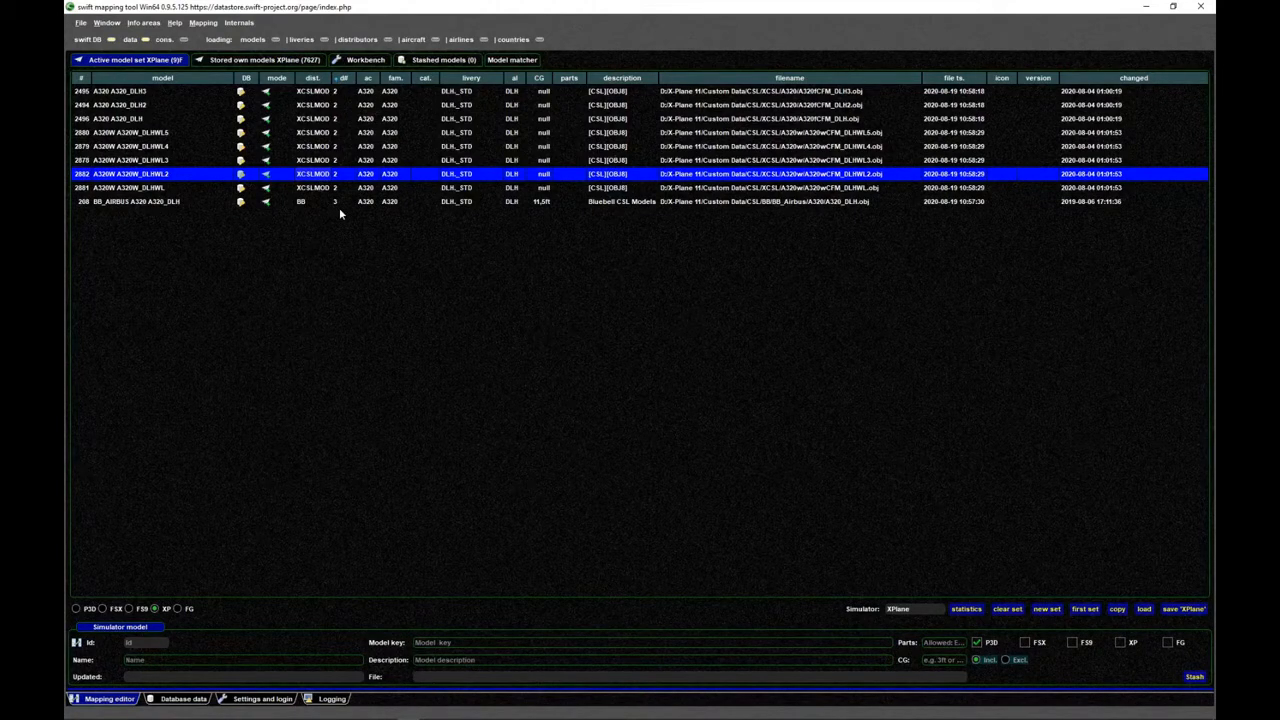
- Remove the airline and aircraft filter to list the full active model set again
key("ctrl+f")
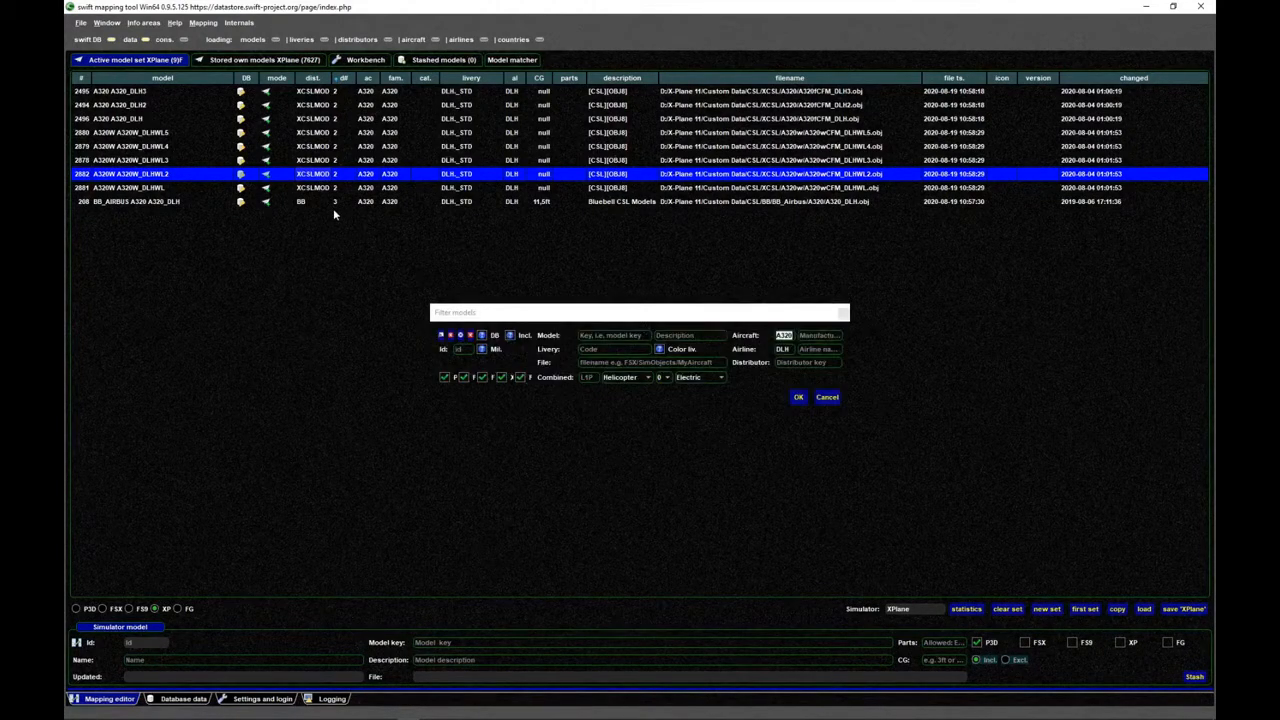
left_click(472, 339)
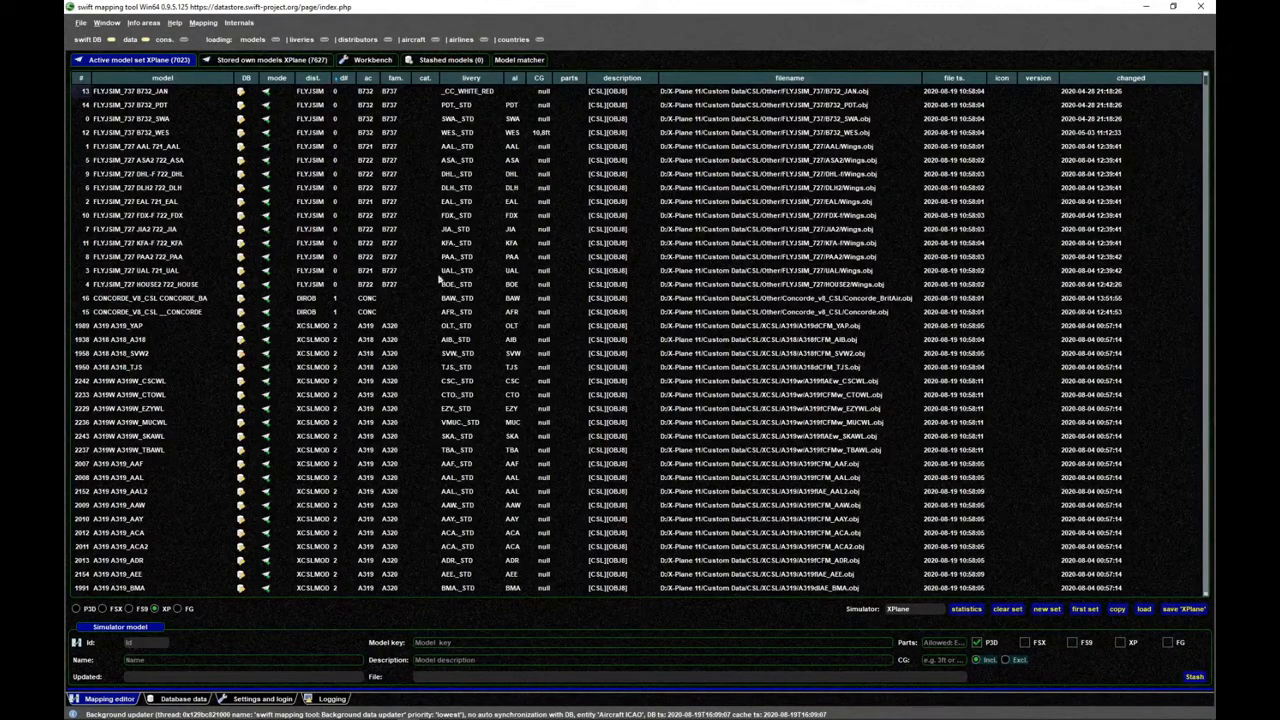
left_click(258, 175)
left_click(181, 230)
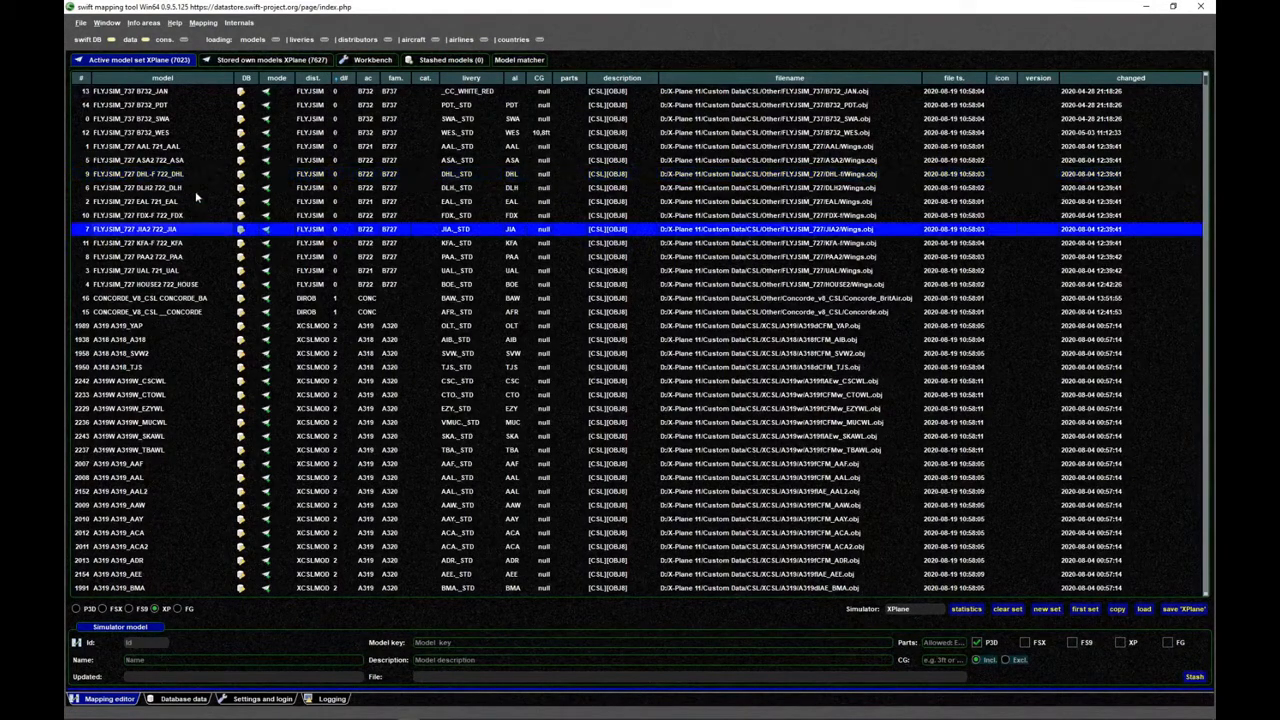
left_click(197, 189)
left_click(557, 366)
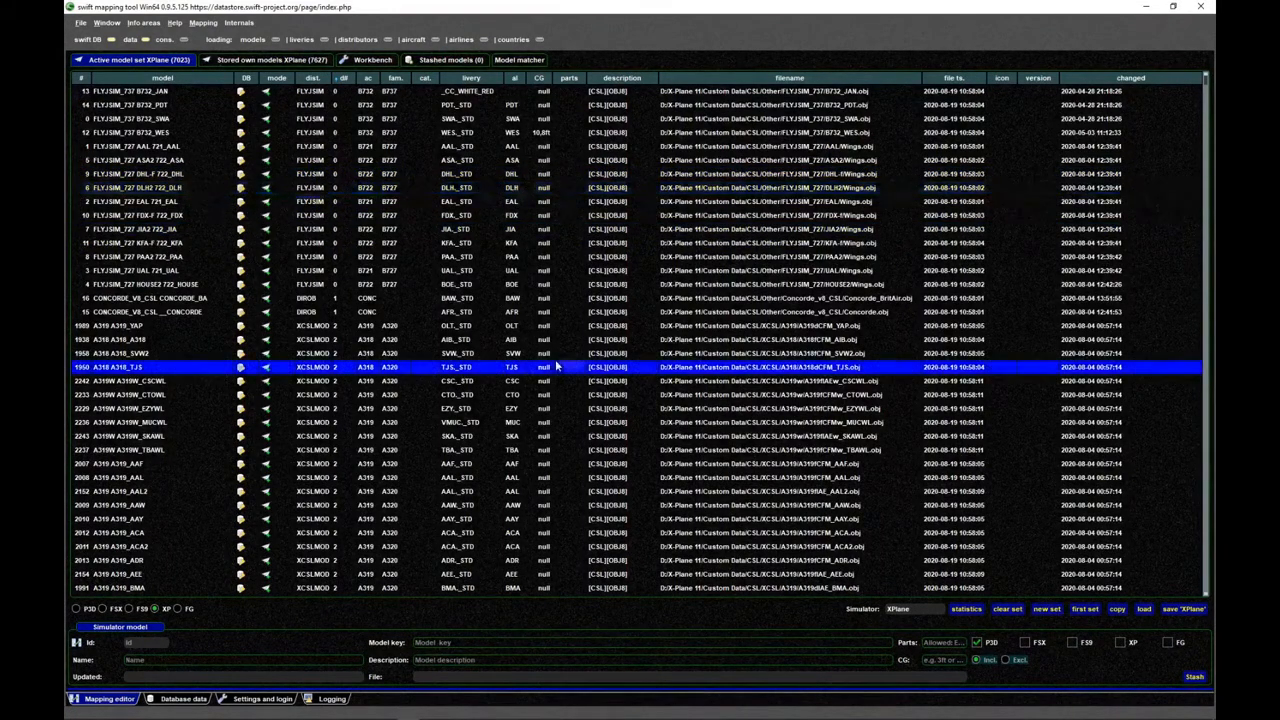
left_click(350, 215)
- Open the Reduce models dialog for removing duplicates from the active X-Plane model set
right_click(308, 187)
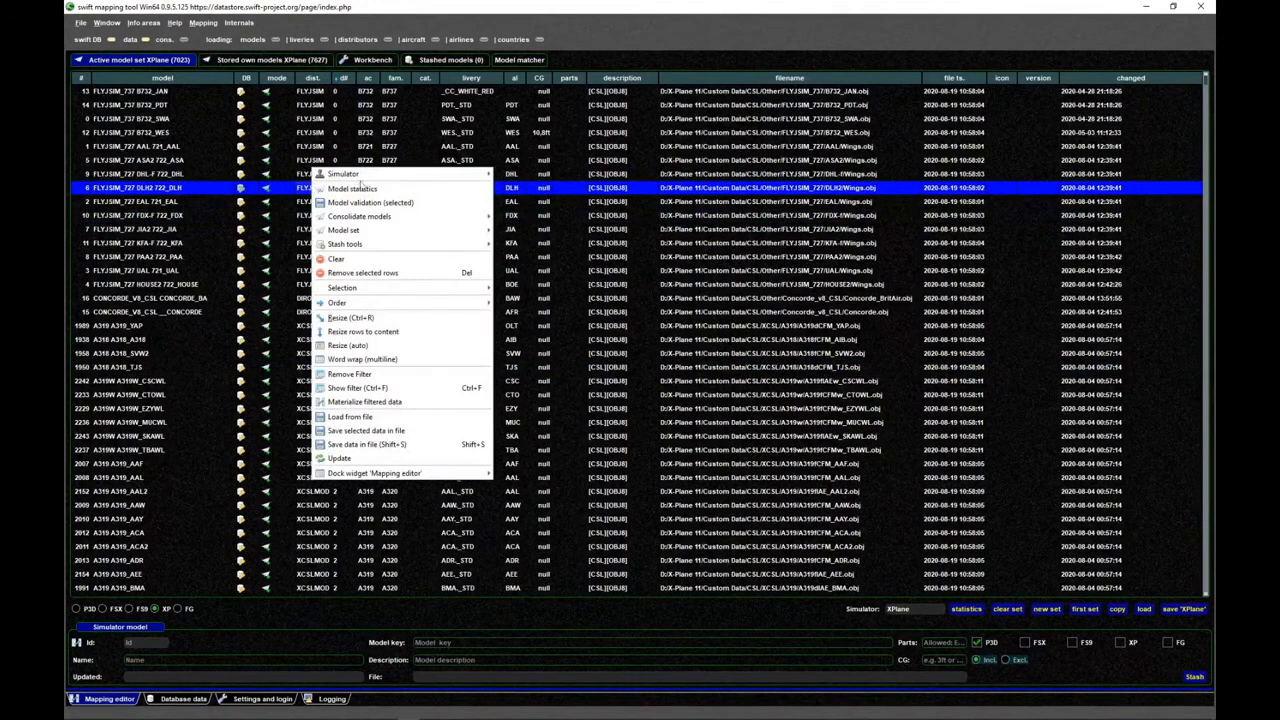
mouse_move(418, 234)
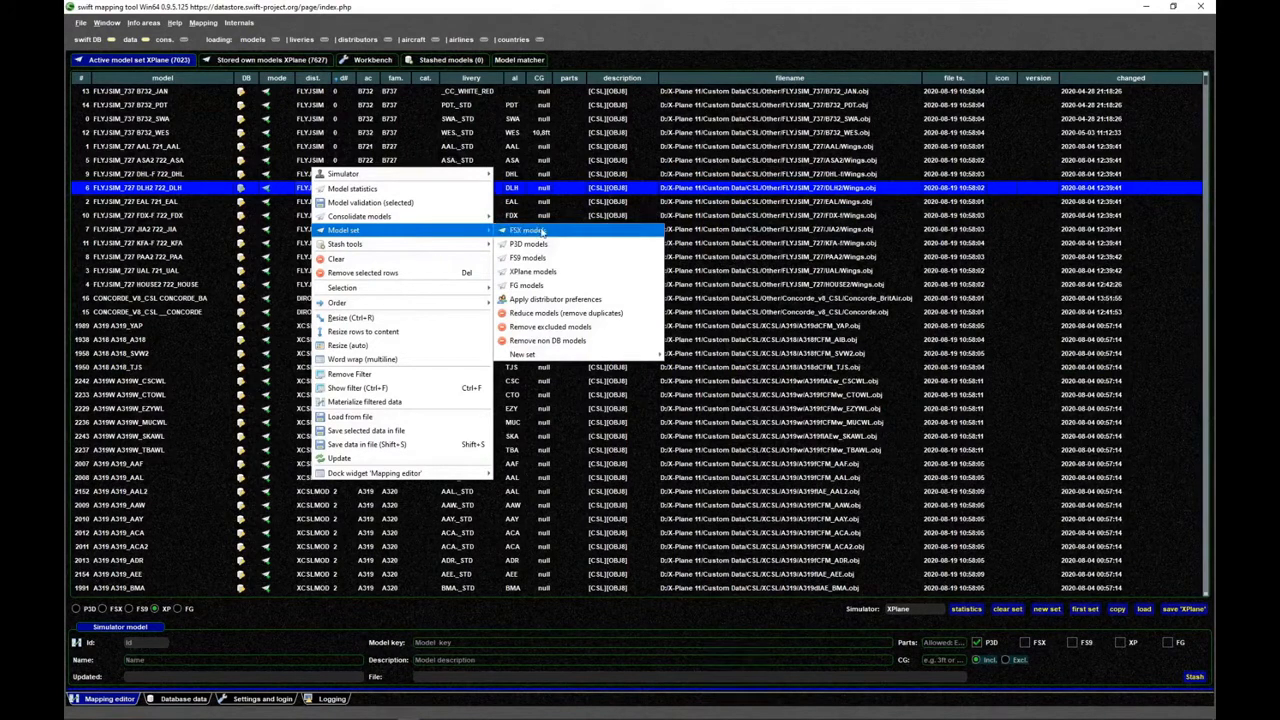
left_click(634, 319)
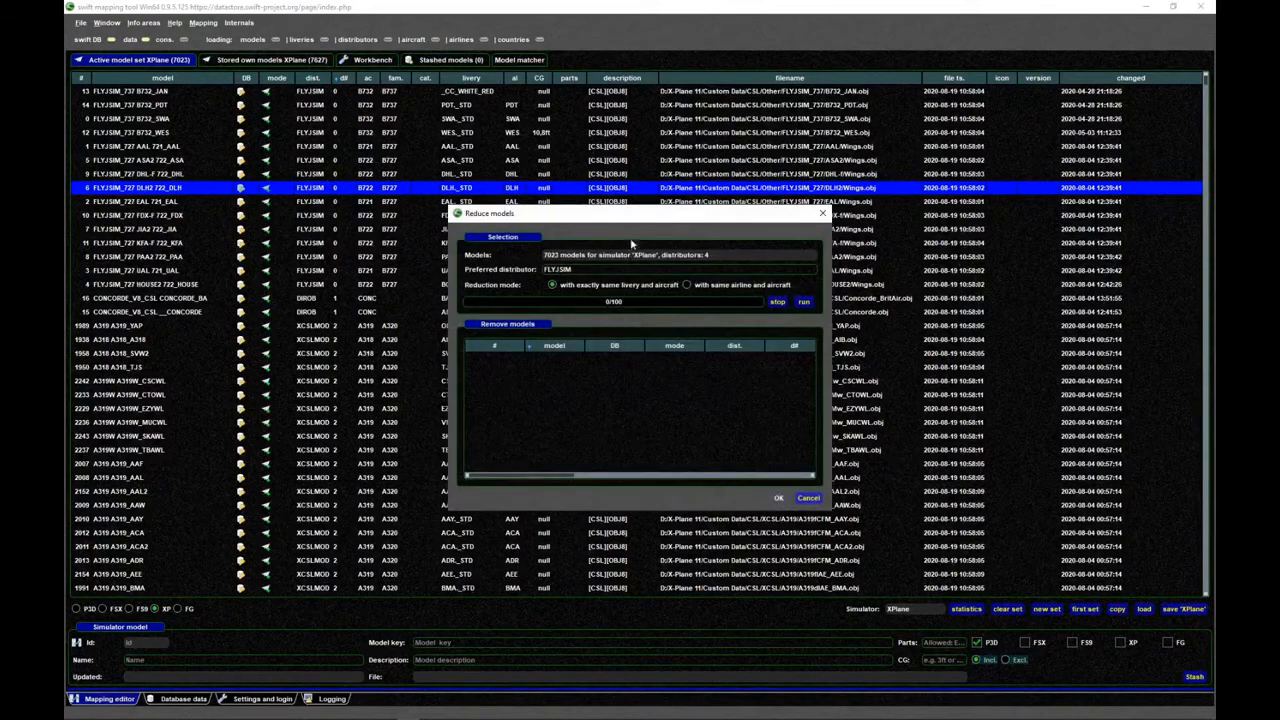
left_click_drag(636, 217, 600, 204)
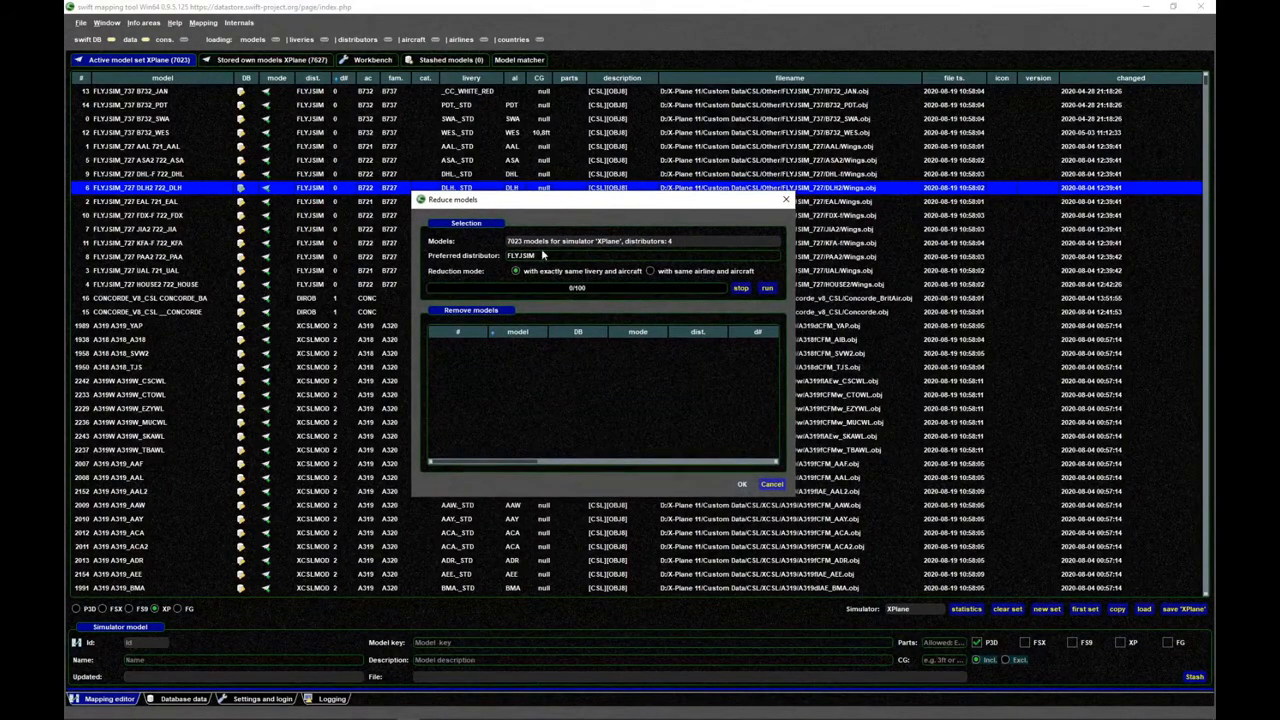
double_click(511, 256)
type("BB")
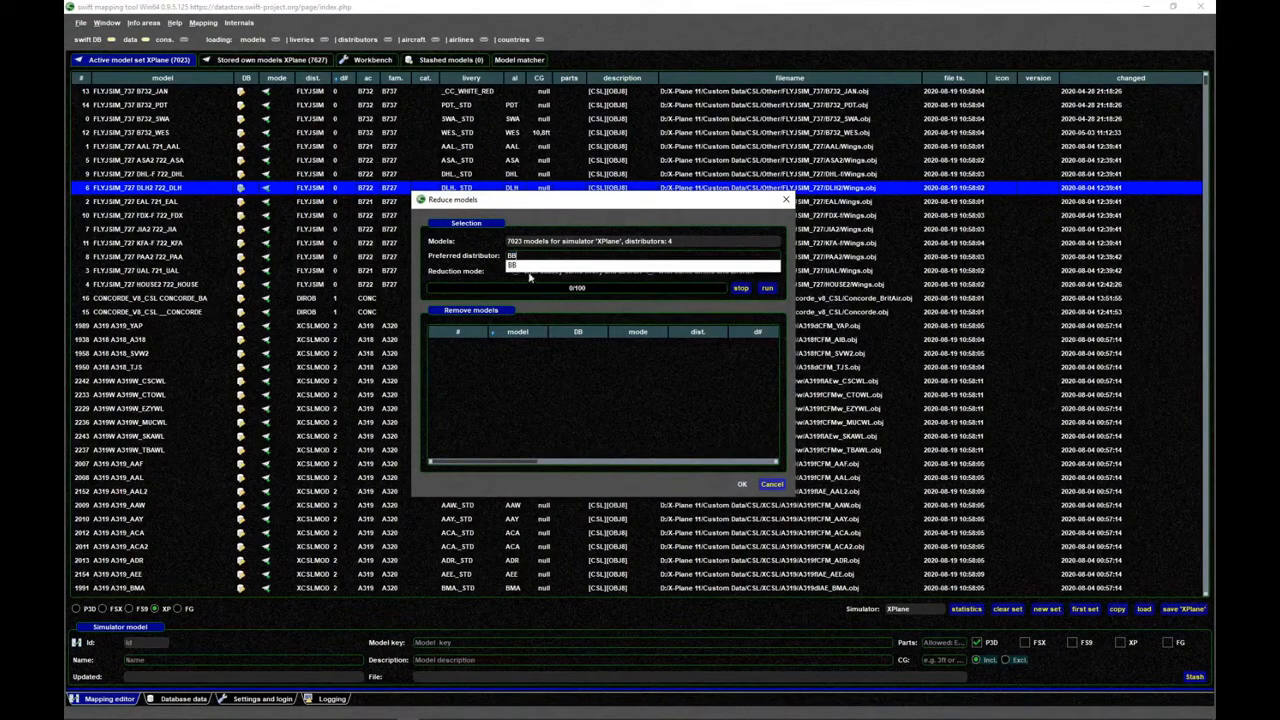
left_click(515, 272)
left_click_drag(521, 257, 486, 262)
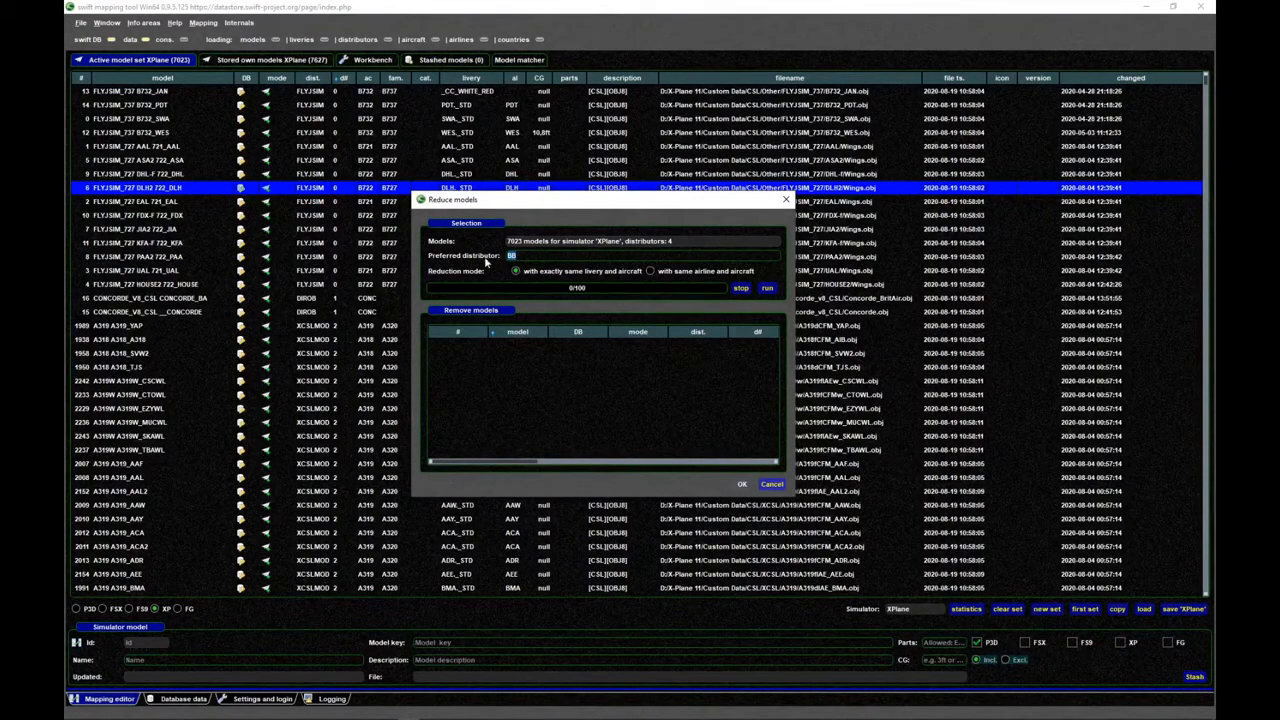
type("SDFSDSDFSDF")
key("BackSpace")
key("BackSpace")
key("BackSpace")
key("BackSpace")
key("BackSpace")
key("BackSpace")
key("BackSpace")
key("BackSpace")
key("BackSpace")
key("BackSpace")
type("F")
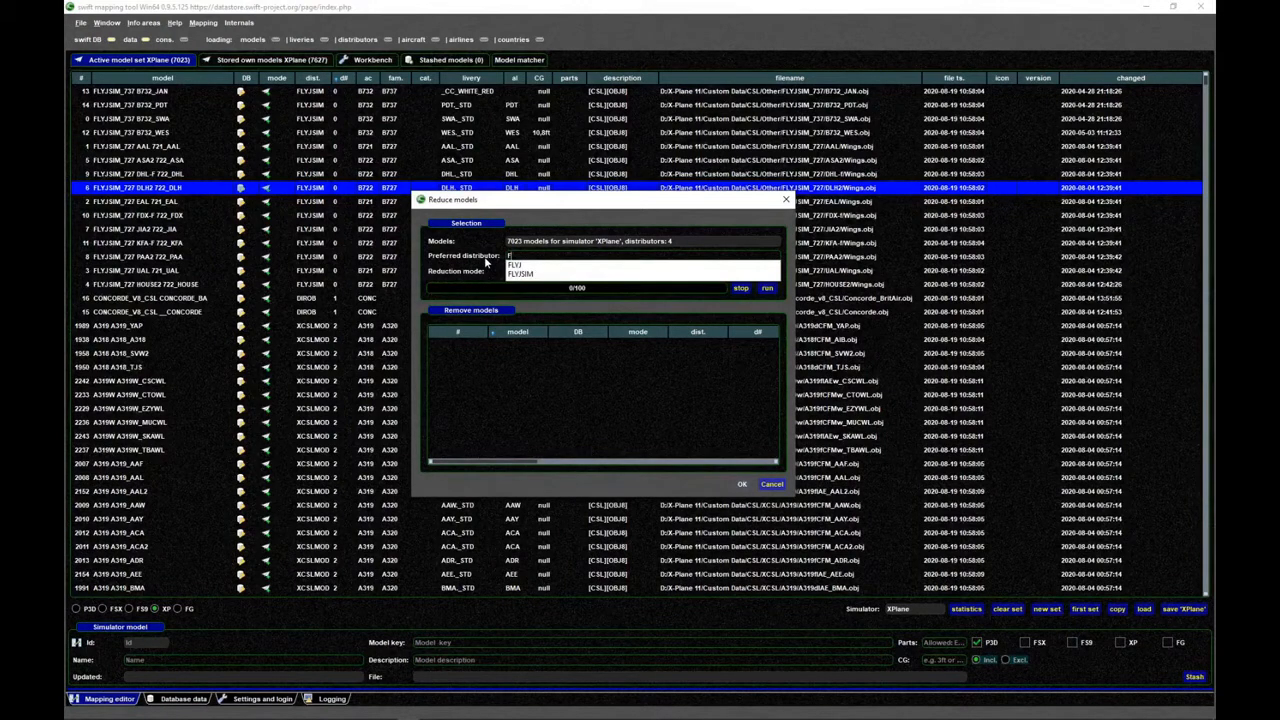
key("BackSpace")
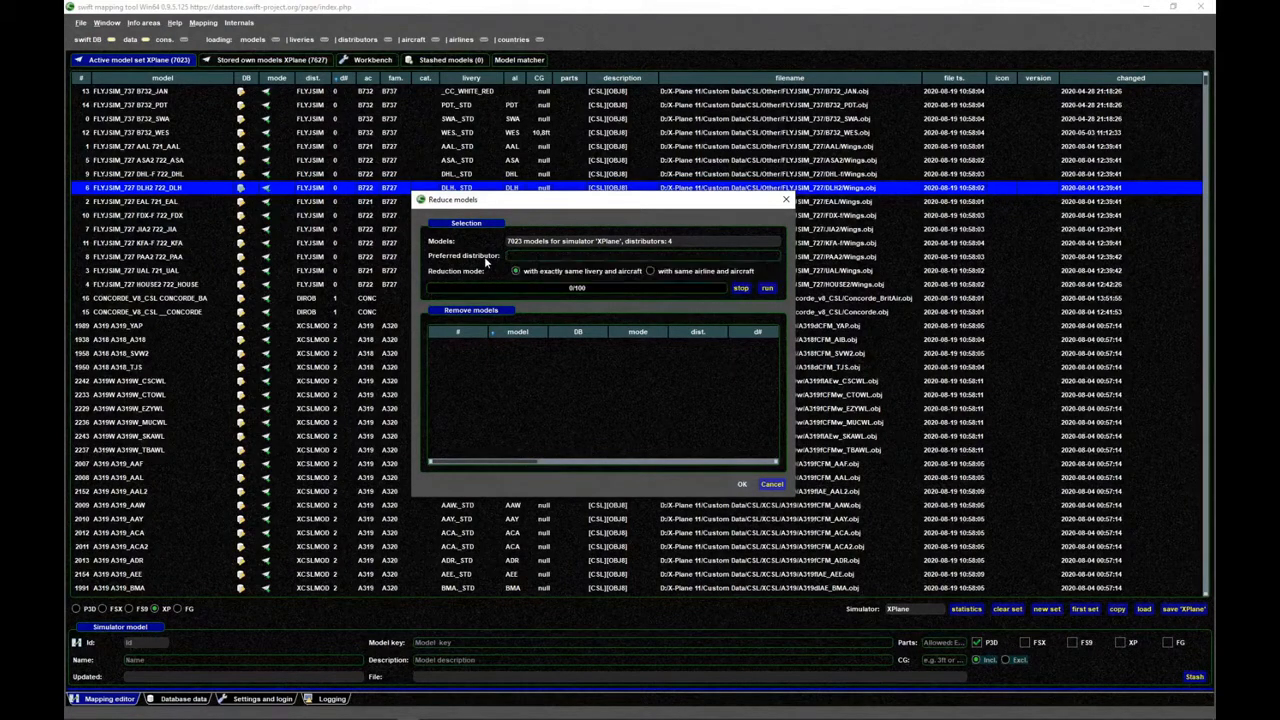
- Set the preferred distributor to BLUEBELL, run the duplicate model search, and dismiss the resulting message
type("BLUEBELL")
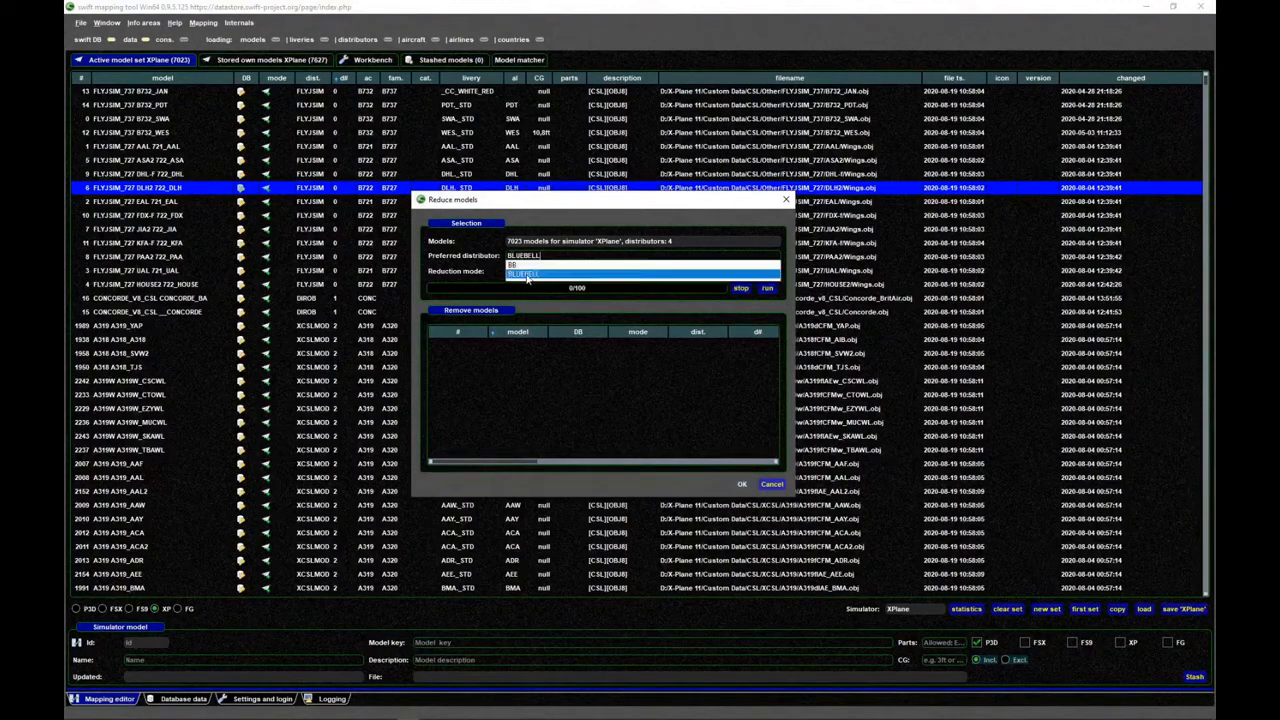
left_click(526, 273)
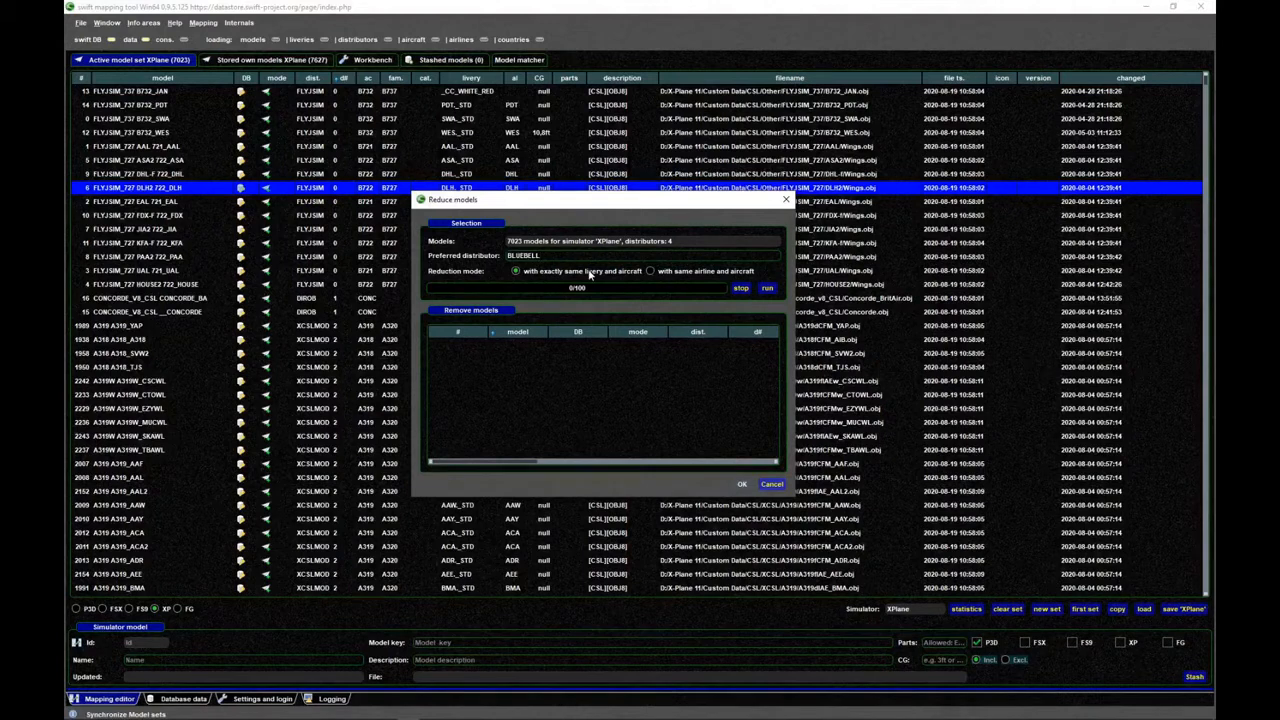
left_click(767, 290)
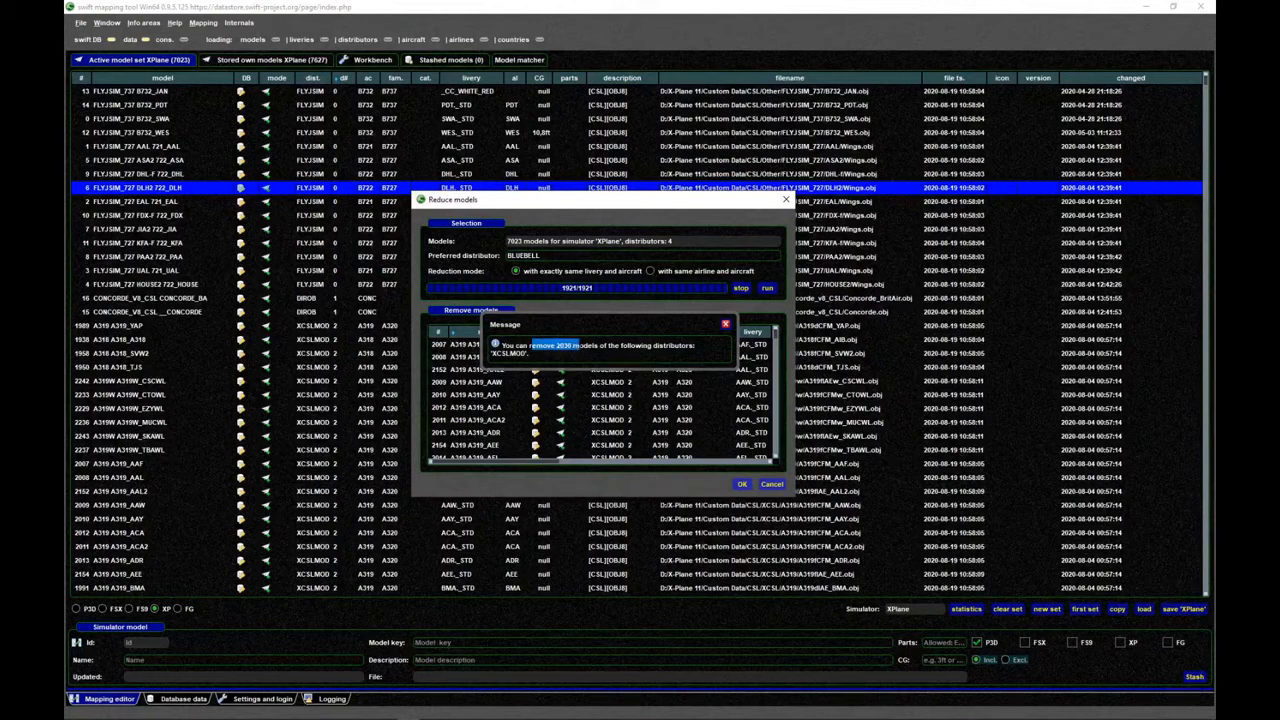
left_click(590, 349)
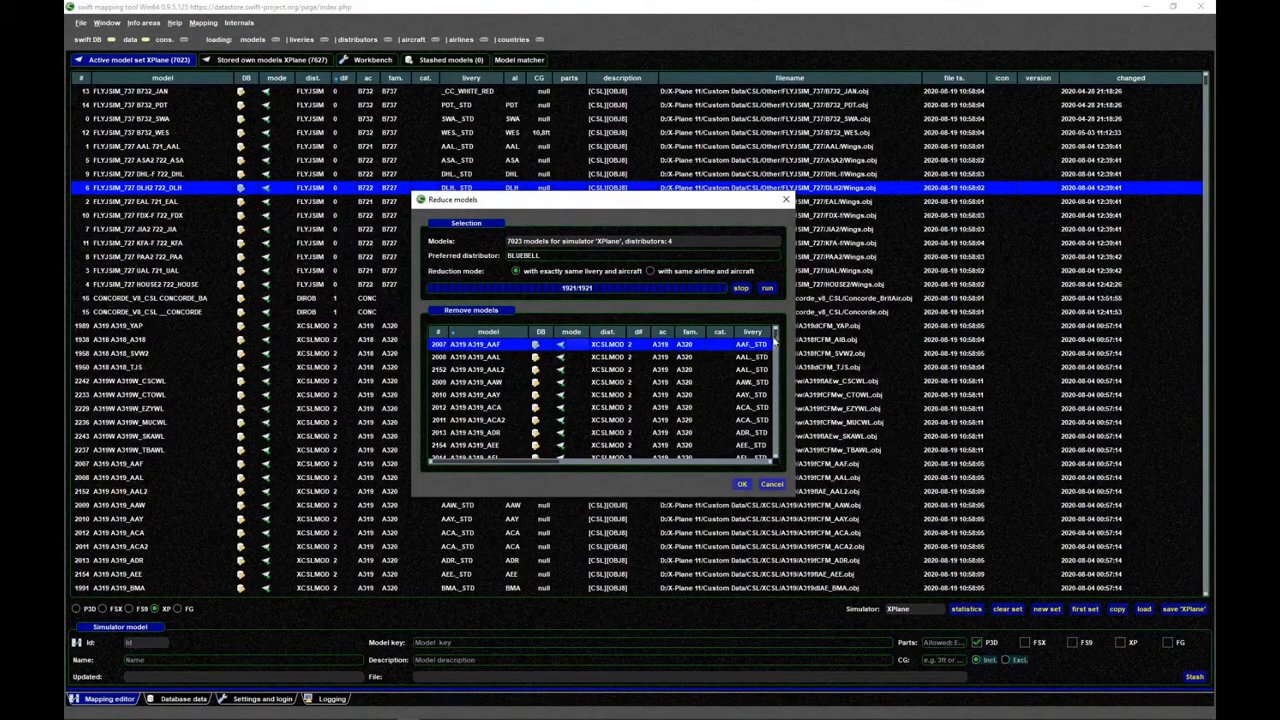
- Keep the A319_ACA2 model in the set by deleting it from the list of models marked for removal
mouse_move(776, 337)
left_mouse_down()
mouse_move(775, 453)
mouse_move(776, 332)
left_mouse_up()
left_click(694, 421)
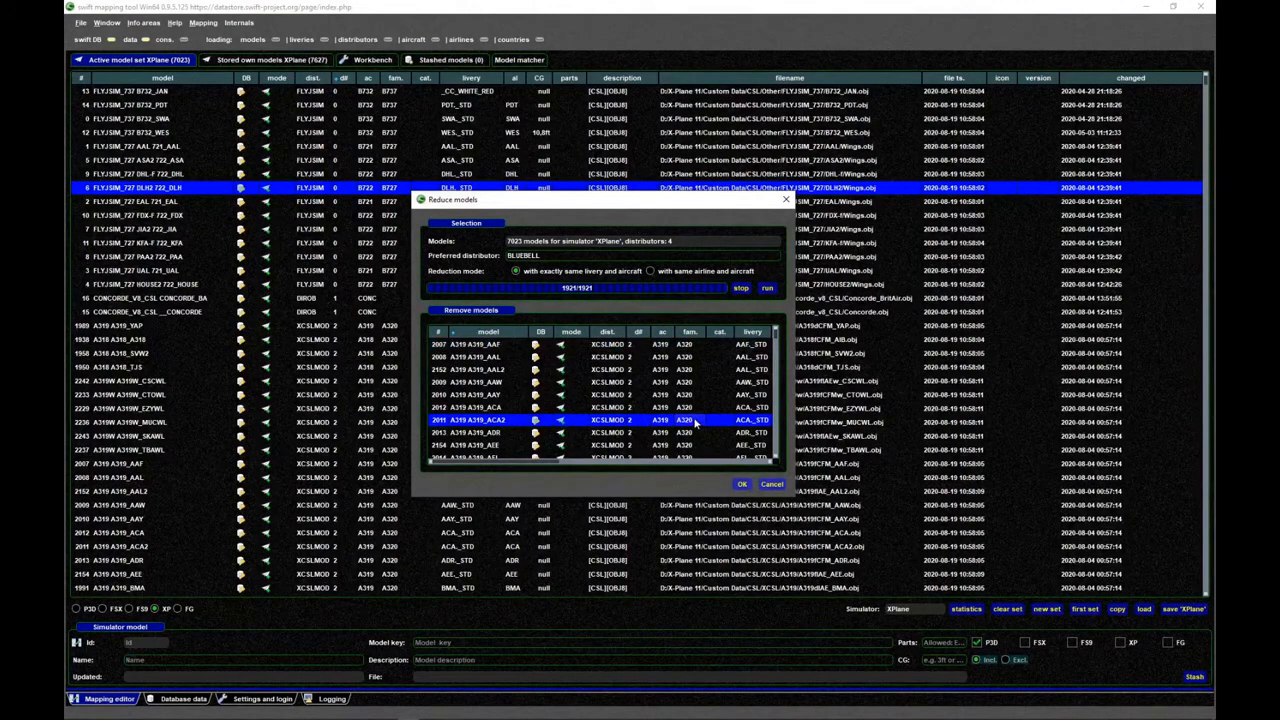
key("Delete")
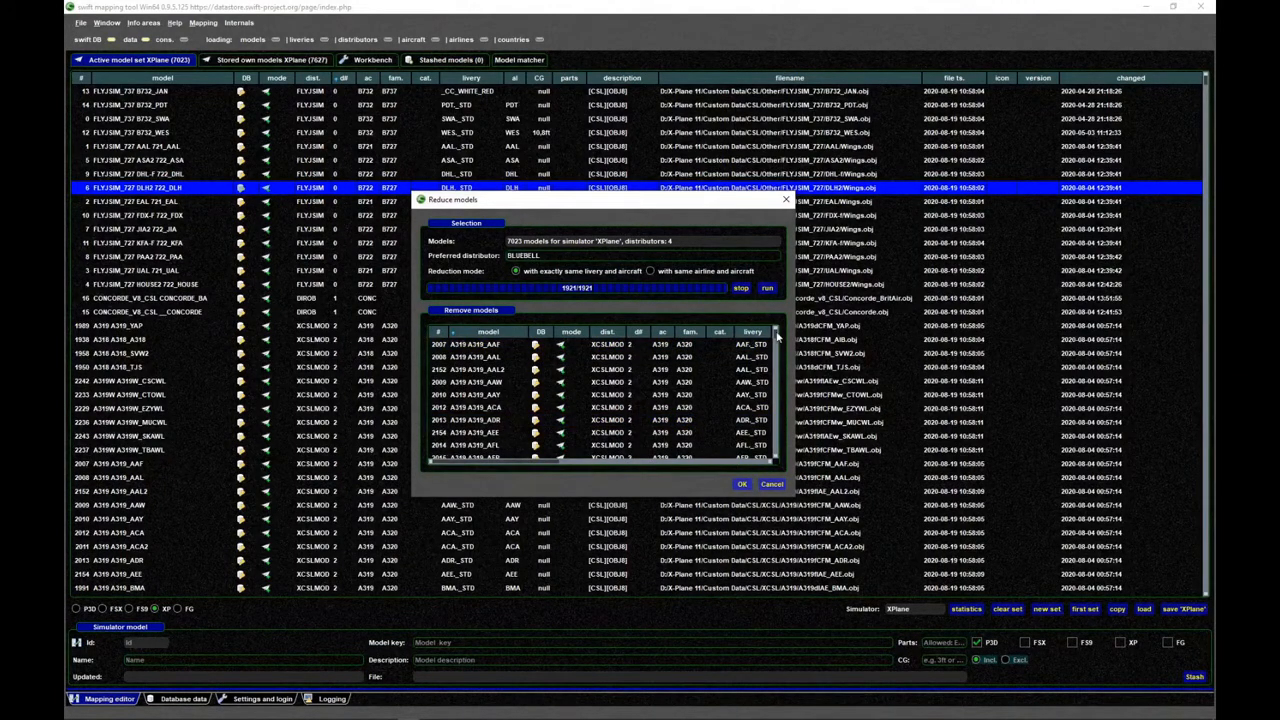
- Delete the models B733_BAW through B733_BBD3 from the removal list so they stay in the set
left_click_drag(777, 336, 777, 389)
left_click(574, 393)
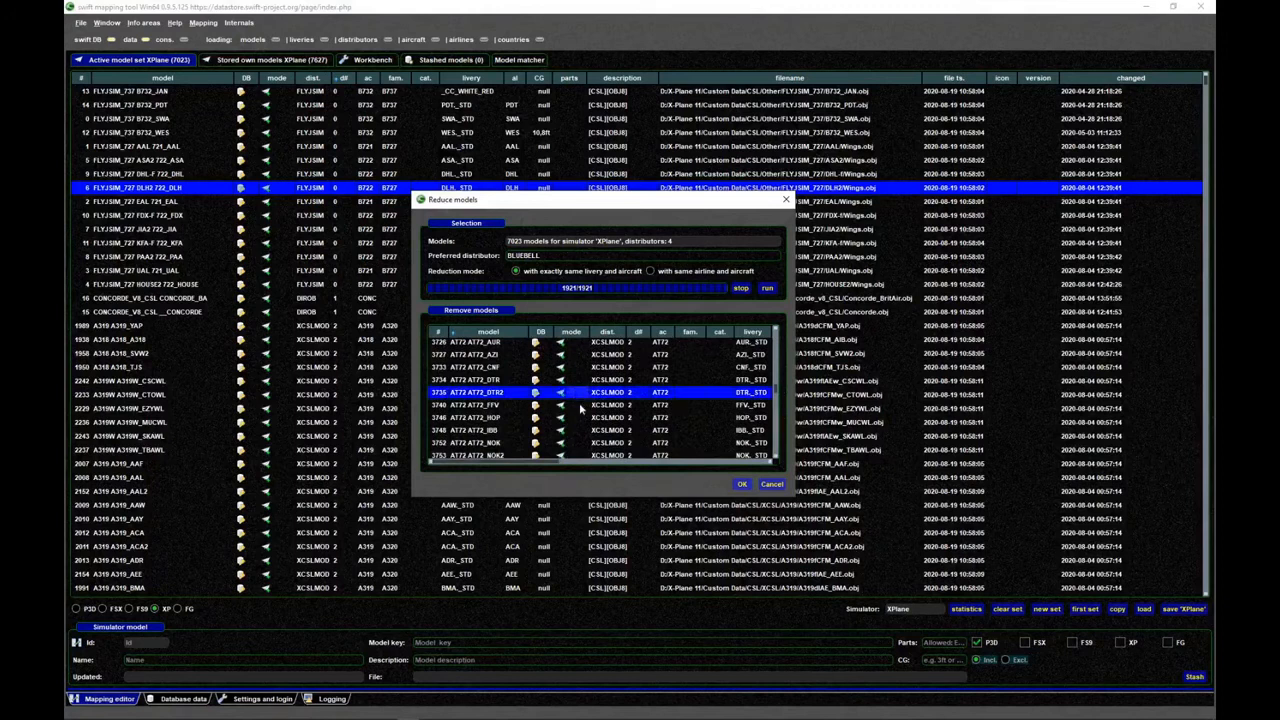
scroll(579, 404, "down", 4)
left_click(579, 400)
left_click(575, 438, "shift")
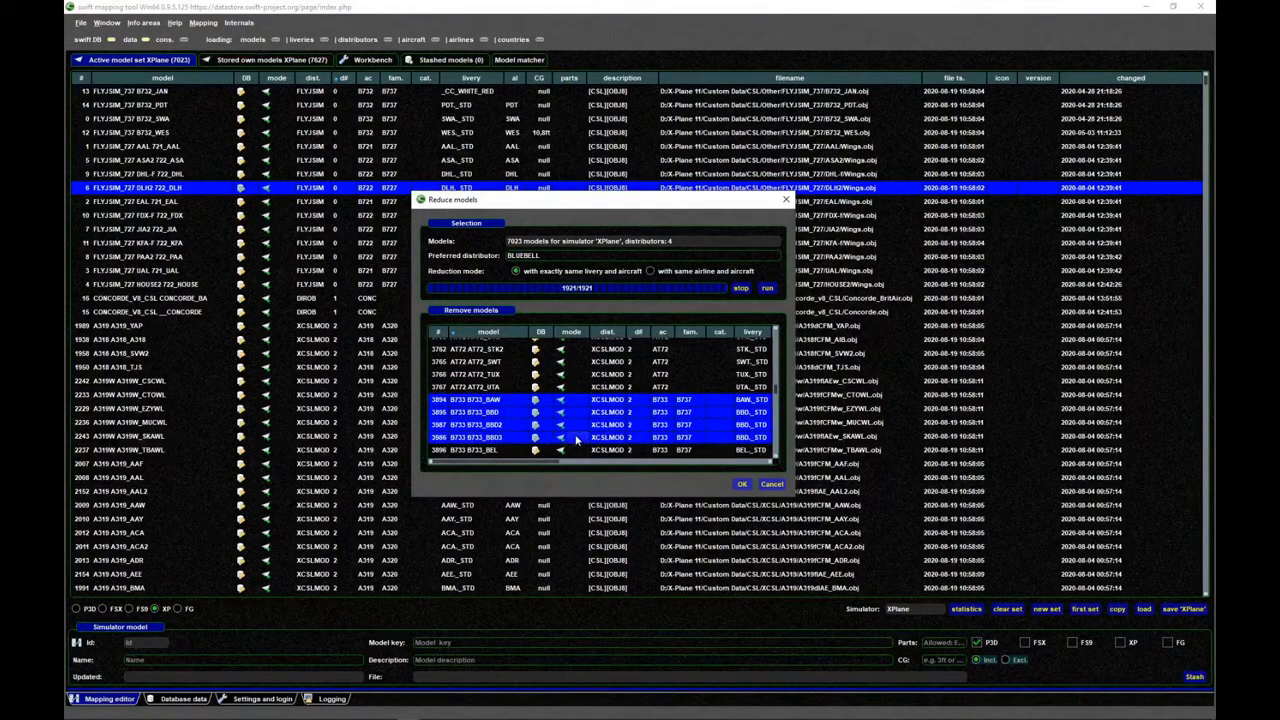
right_click(567, 417)
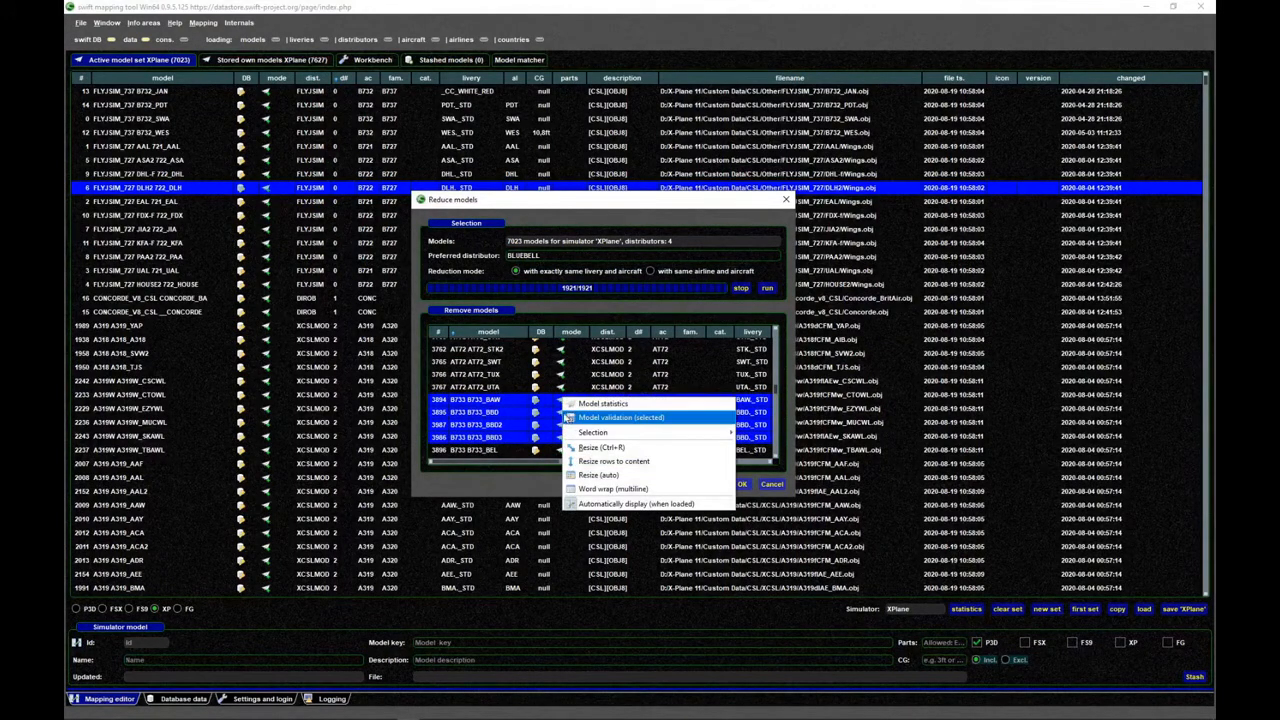
key("Escape")
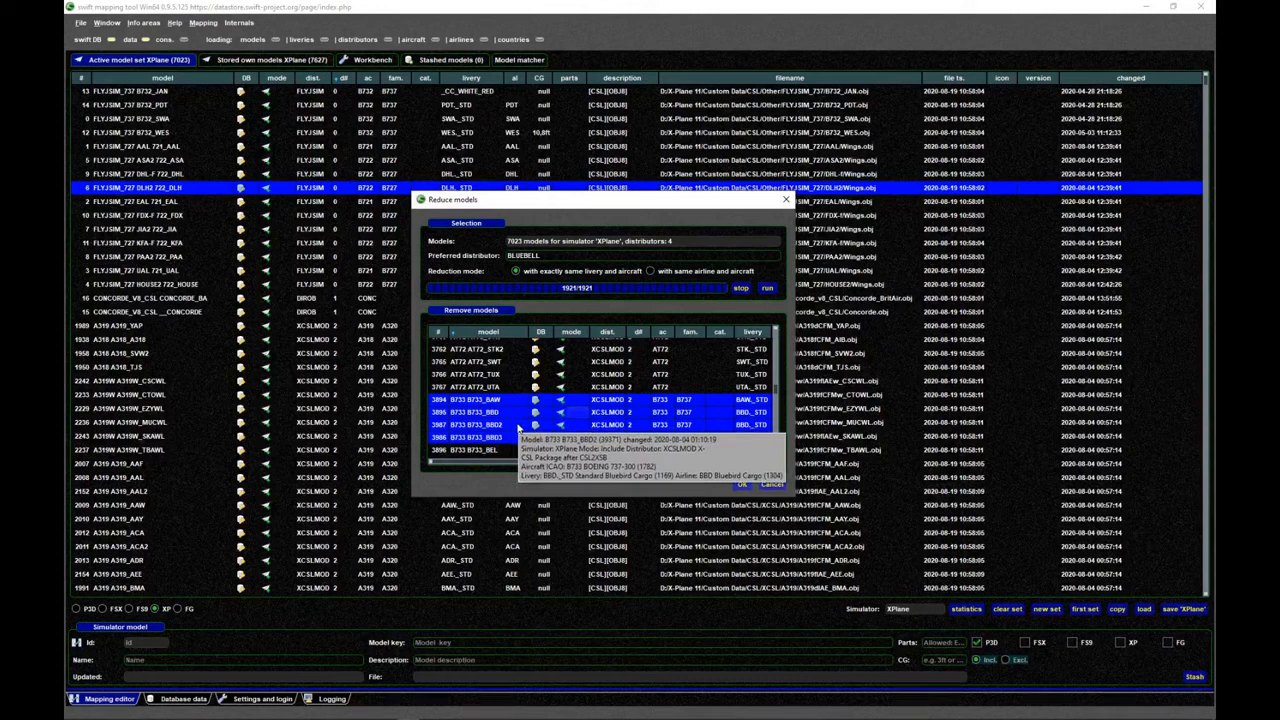
key("Delete")
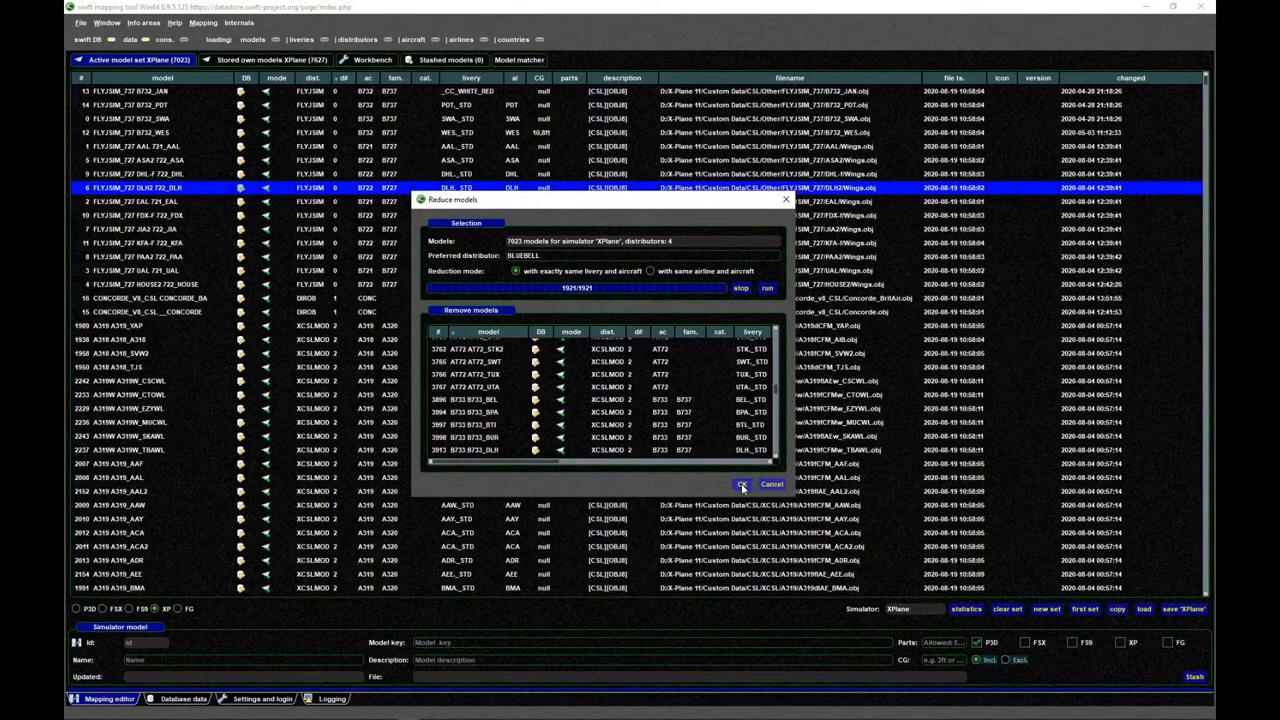
- Confirm the removal of the listed duplicates and save the reduced XPlane model set
left_click(741, 485)
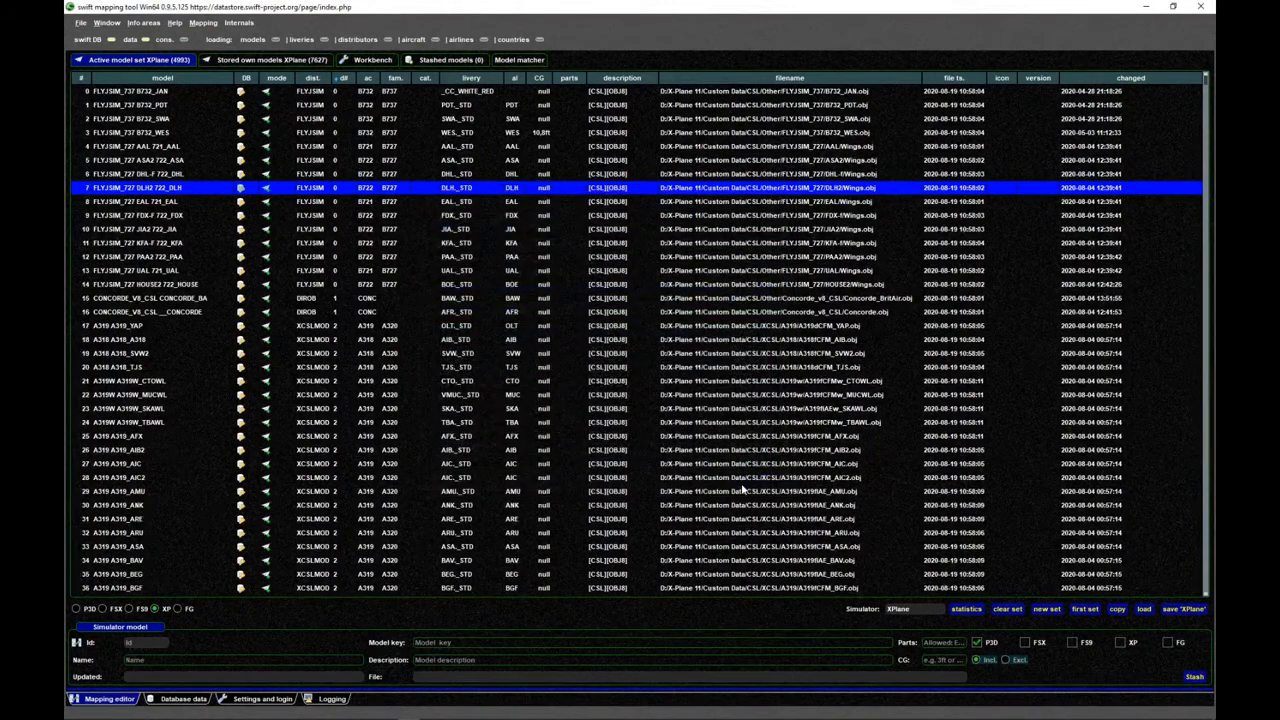
left_click(1183, 610)
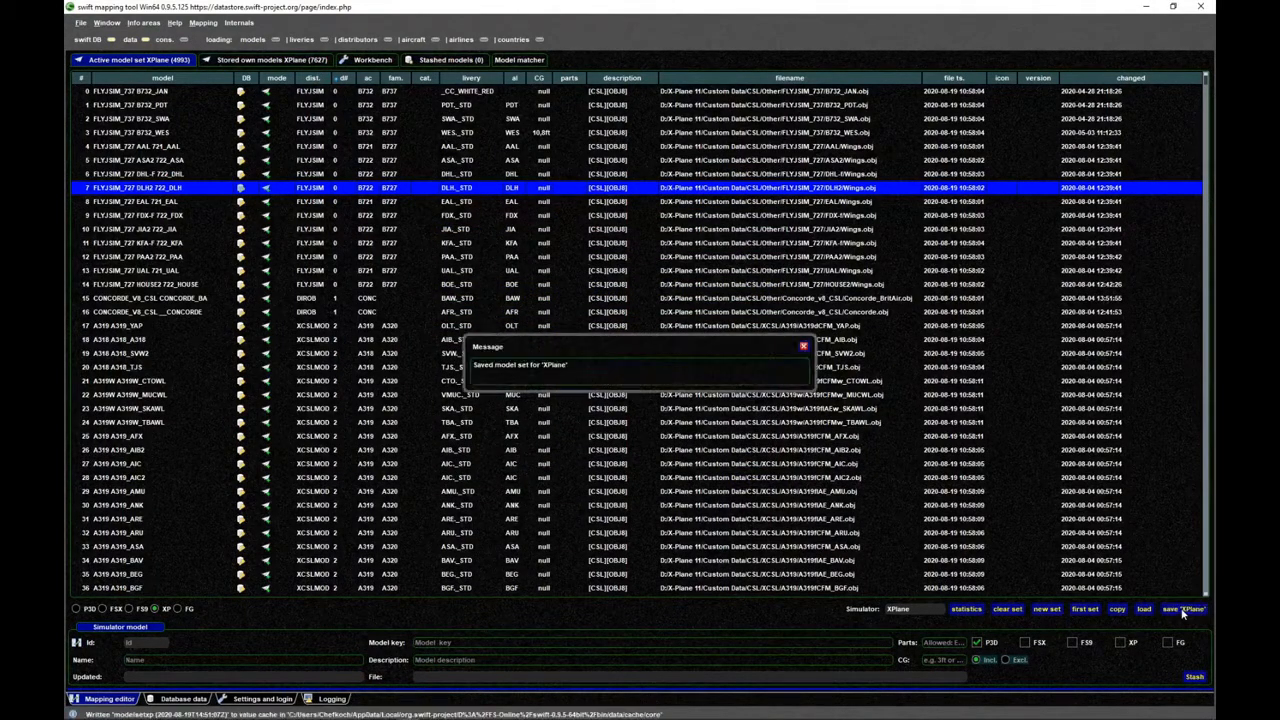
left_click(804, 348)
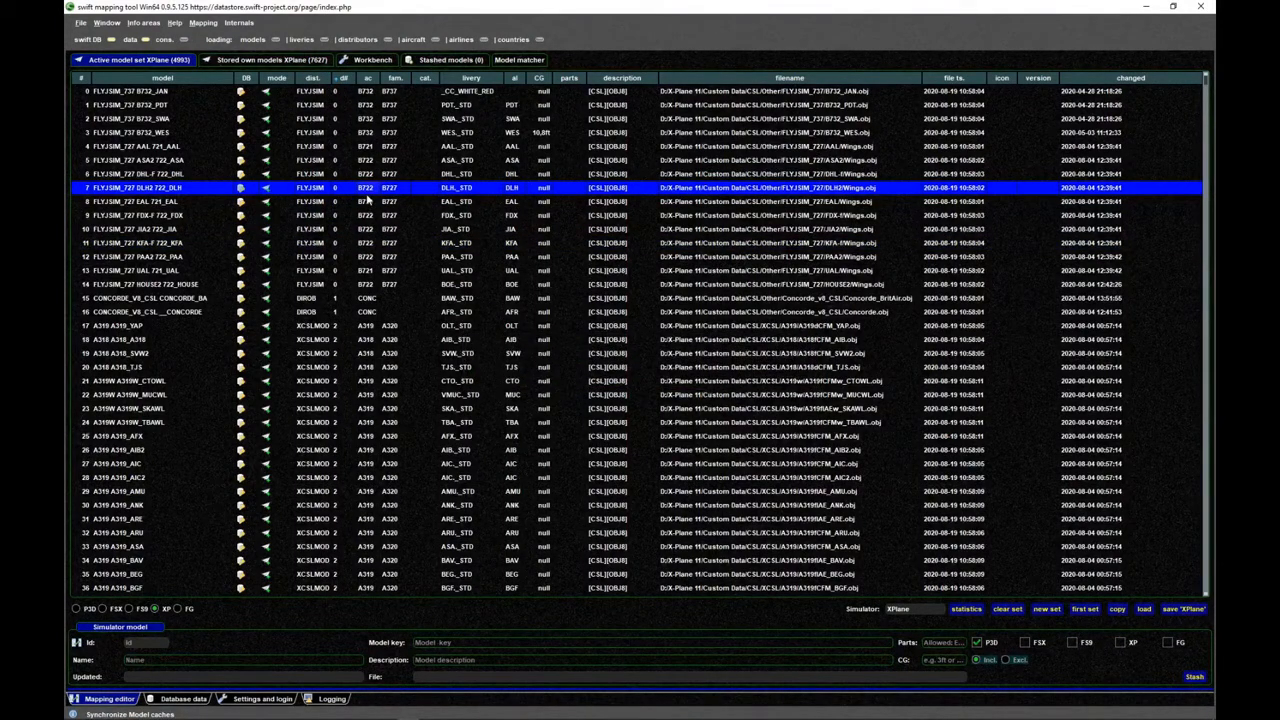
- Check the reduced set for remaining duplicates with BLUEBELL as preferred distributor, and save the XPlane model set again
right_click(368, 160)
mouse_move(456, 210)
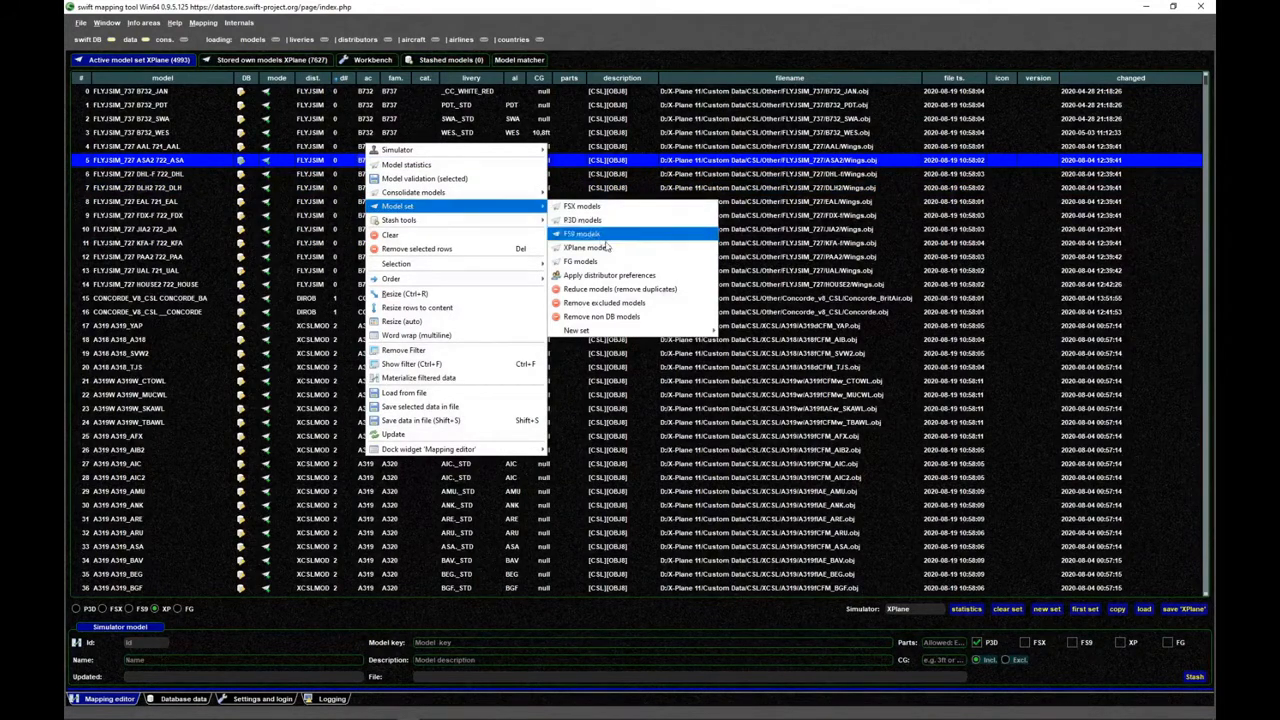
left_click(614, 289)
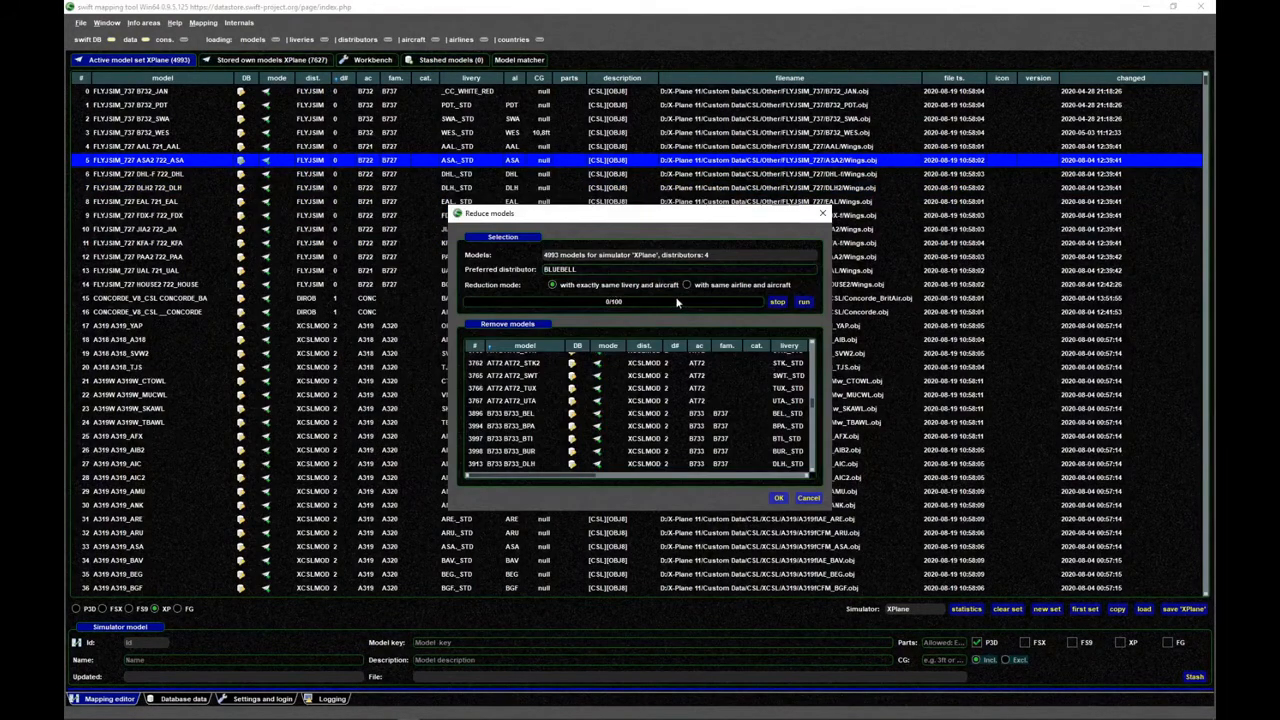
left_click(805, 301)
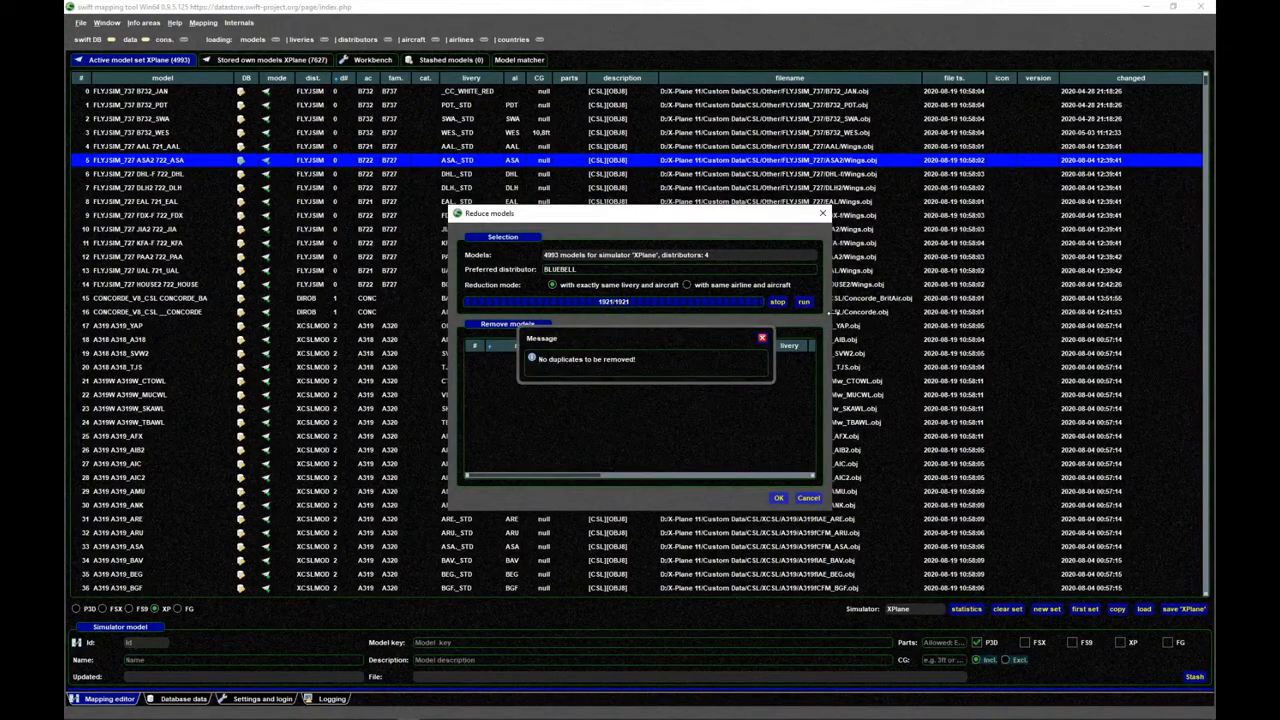
left_click(762, 338)
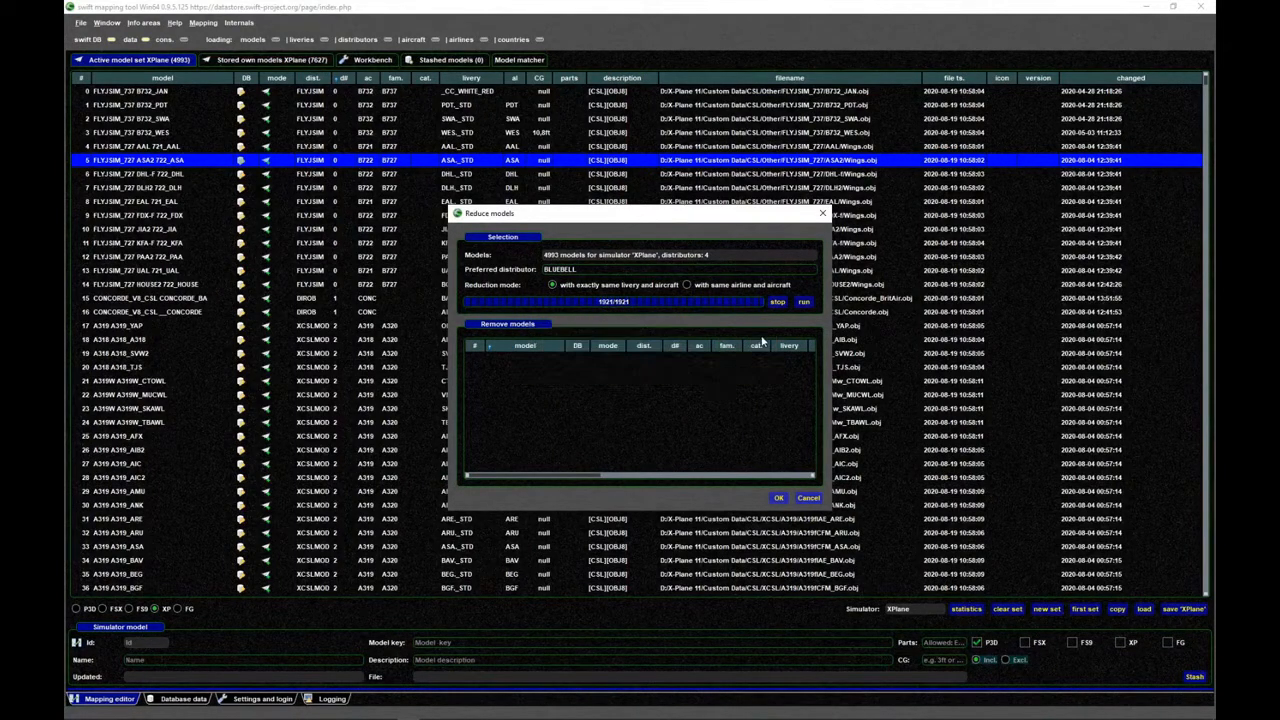
left_click(780, 499)
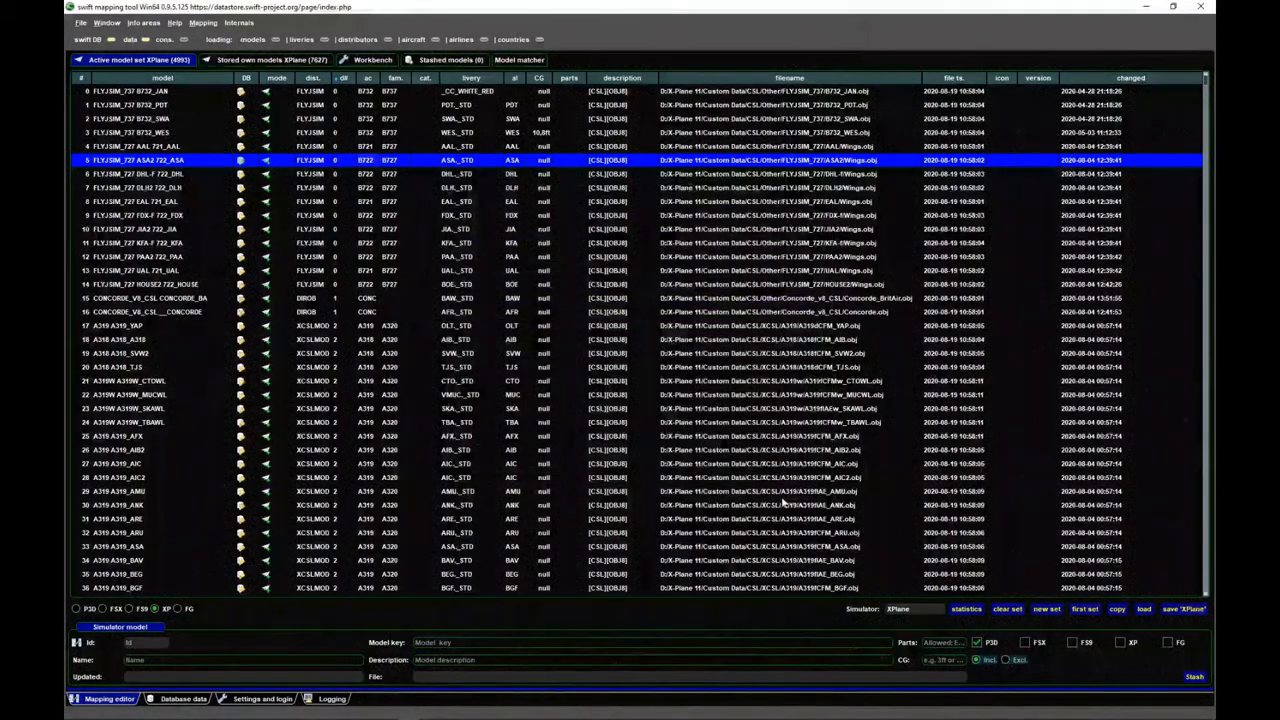
left_click(1184, 611)
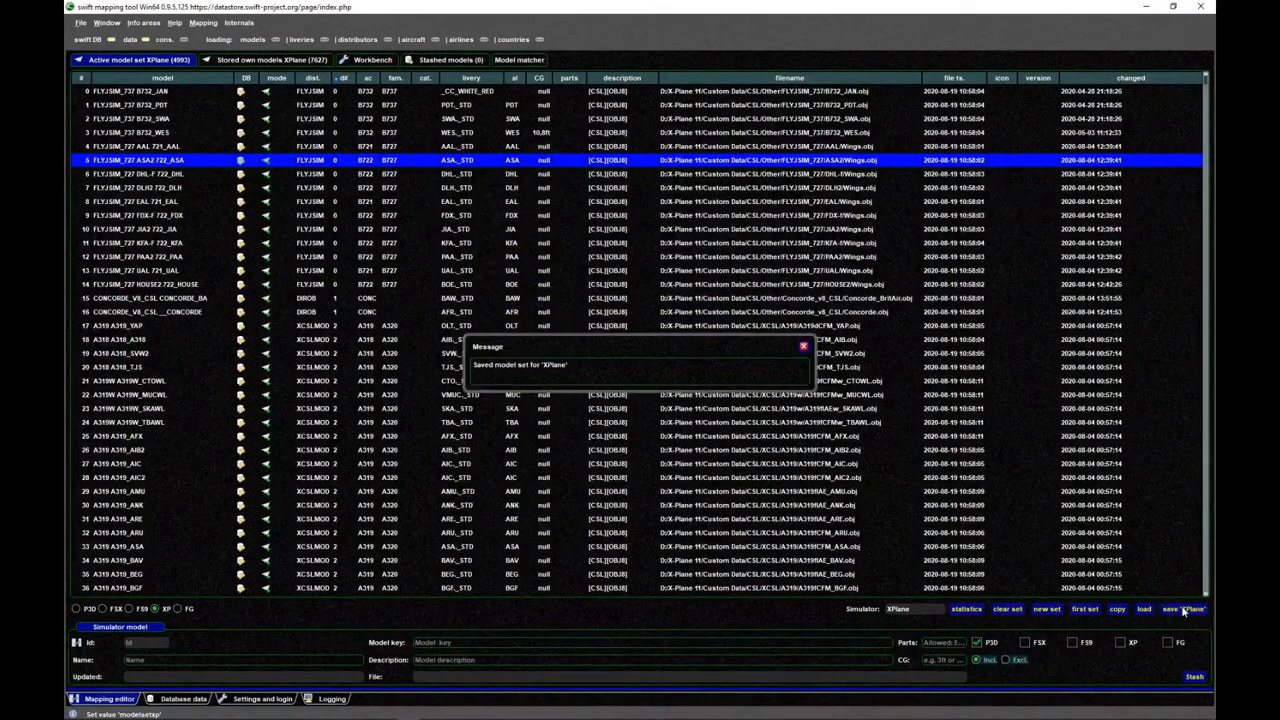
left_click(810, 350)
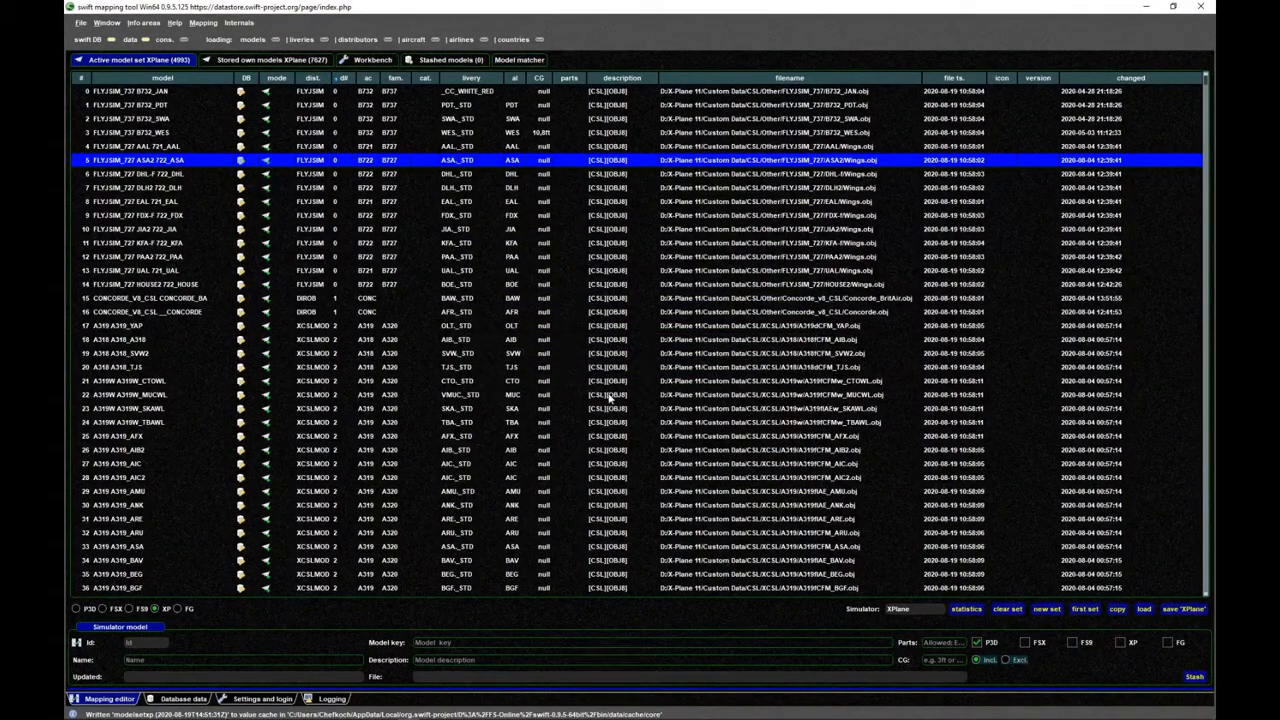
- Examine the two DIROB Concorde entries and the neighbouring models in the active model set
mouse_move(609, 397)
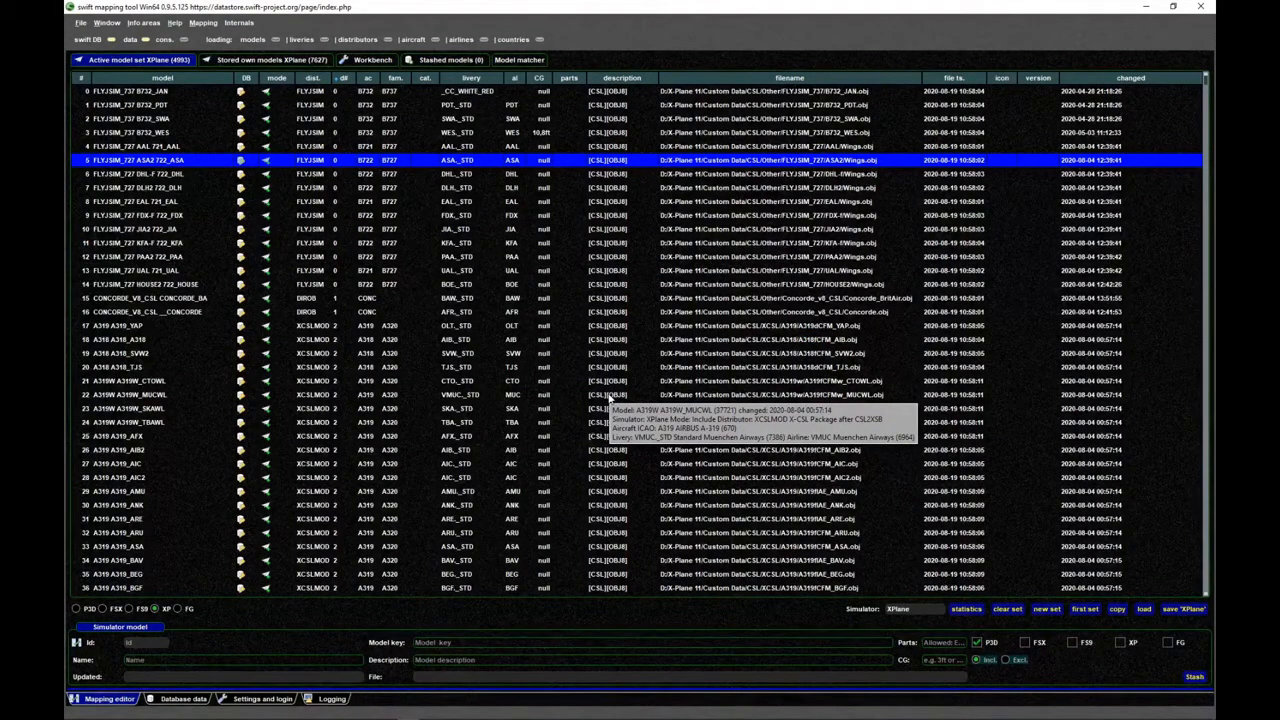
left_click(383, 313)
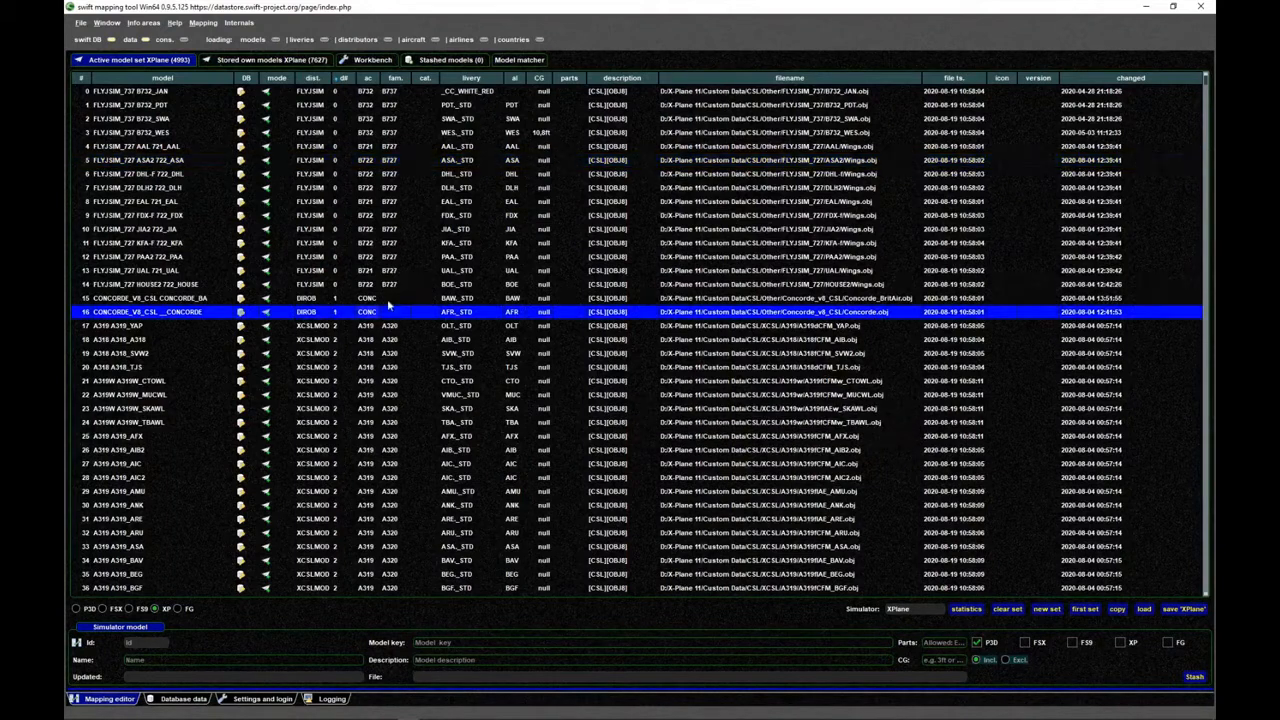
left_click(396, 285)
left_click(469, 369)
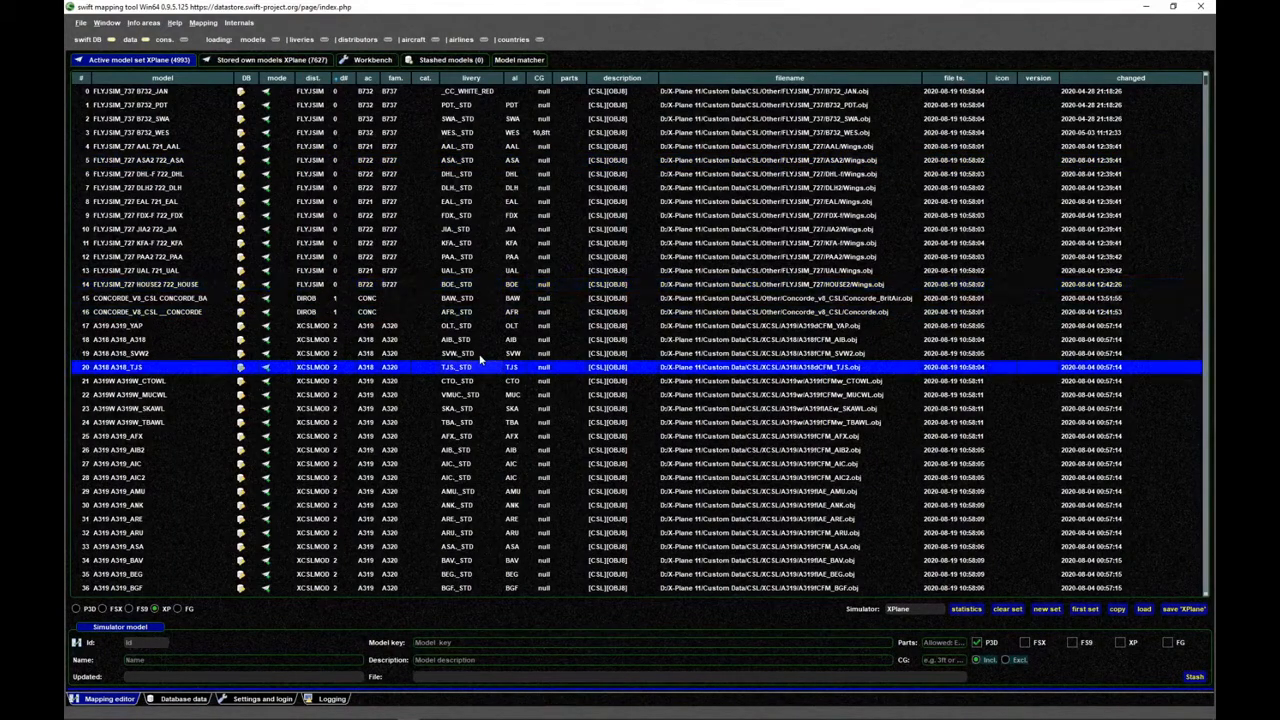
mouse_move(481, 360)
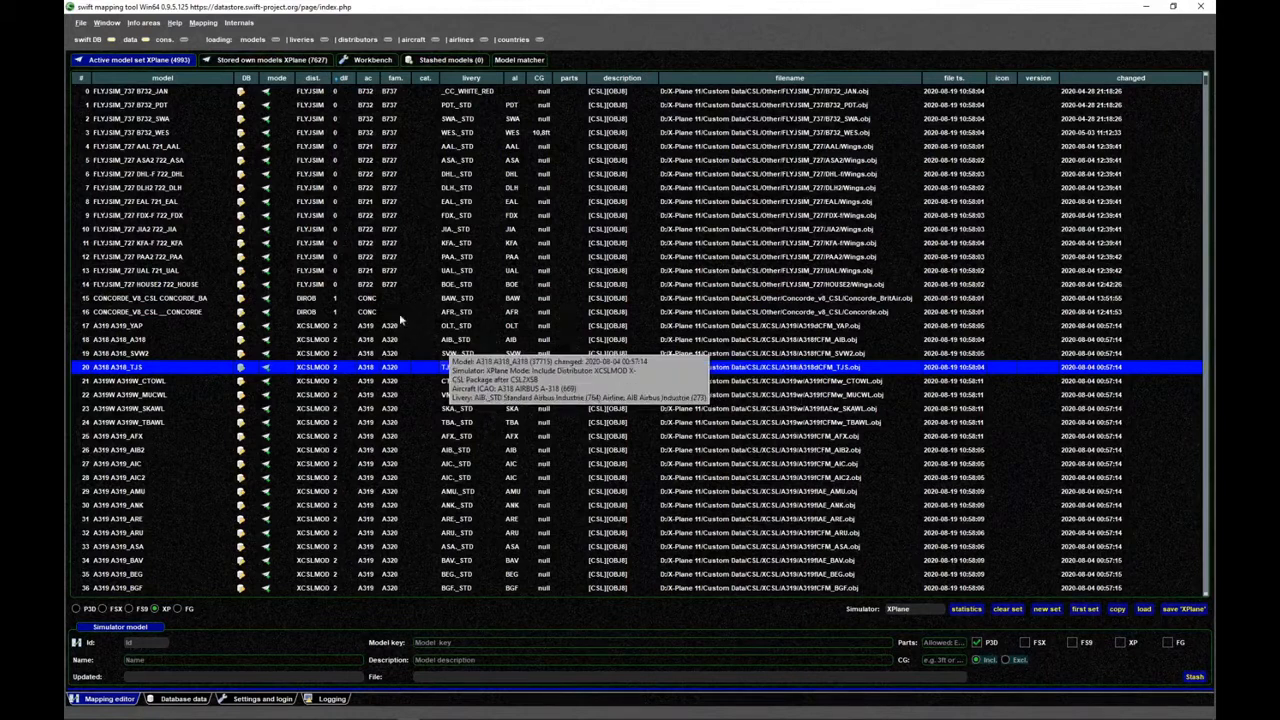
left_click(365, 302)
left_click(367, 311)
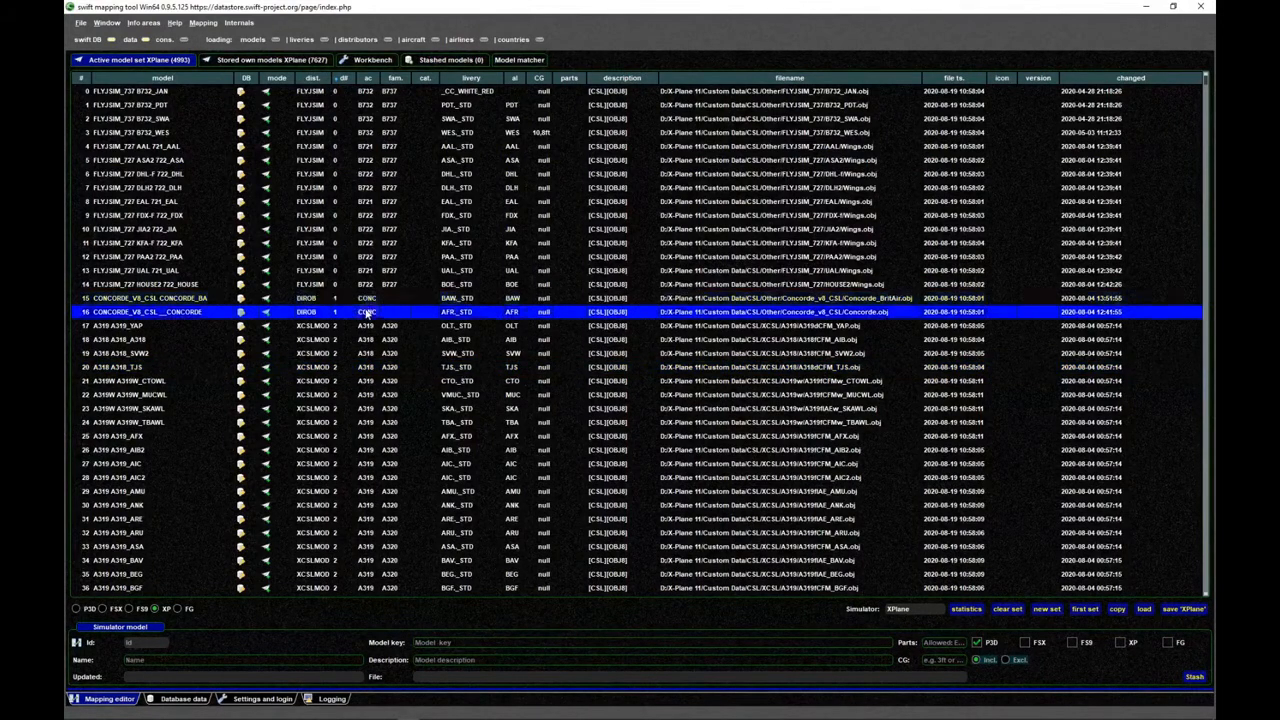
left_click(370, 301)
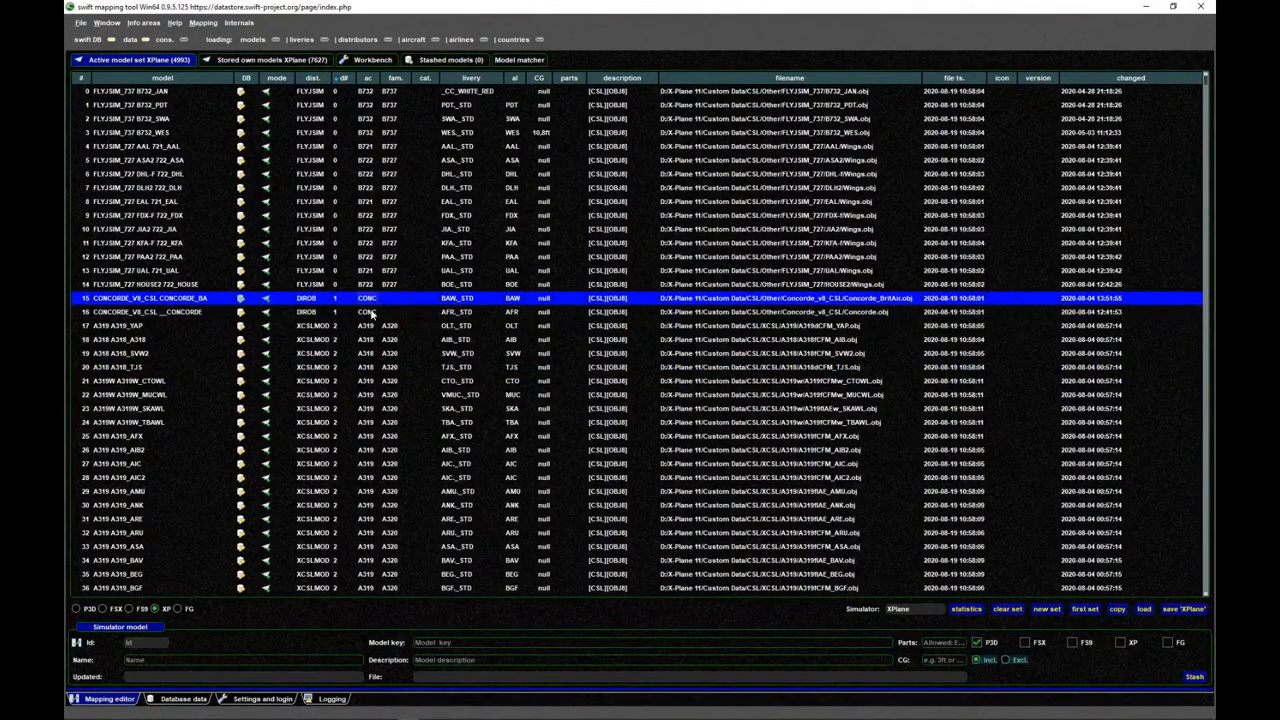
left_click(370, 313, "shift")
left_click(371, 300)
- Filter the stored own XPlane models by CONC to list the Concorde models
left_click(270, 60)
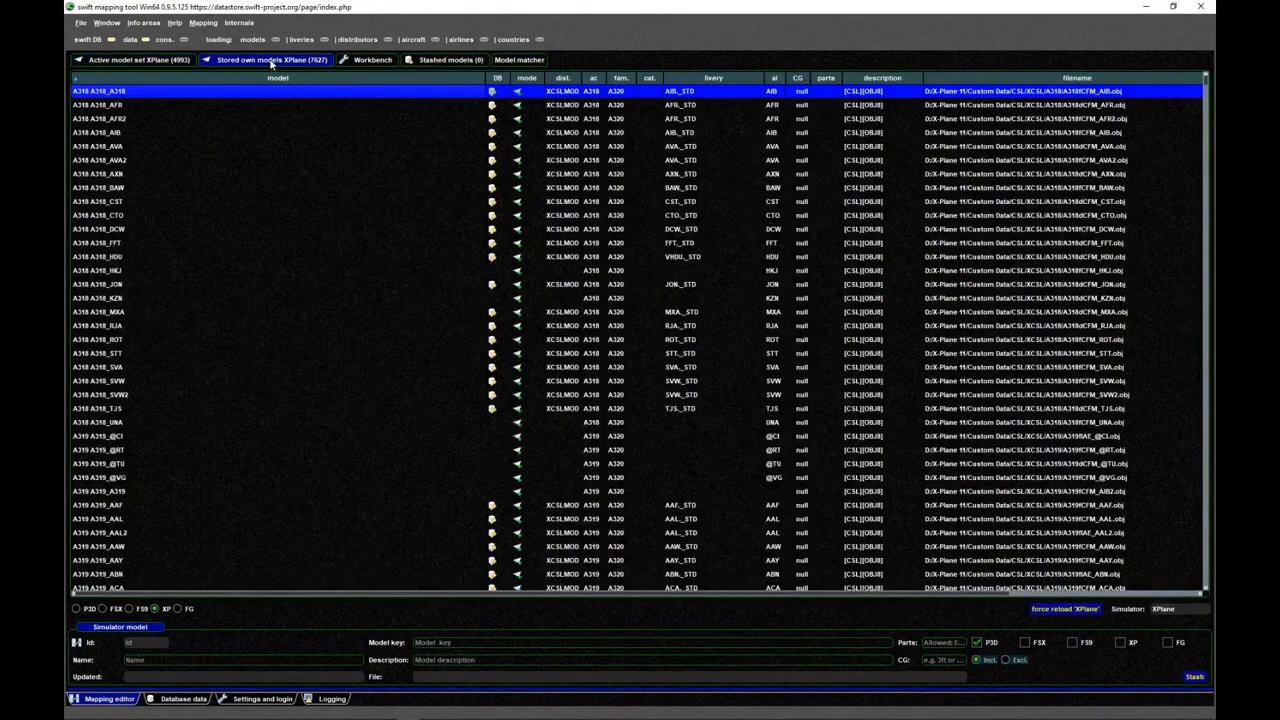
left_click(323, 299)
key("ctrl+f")
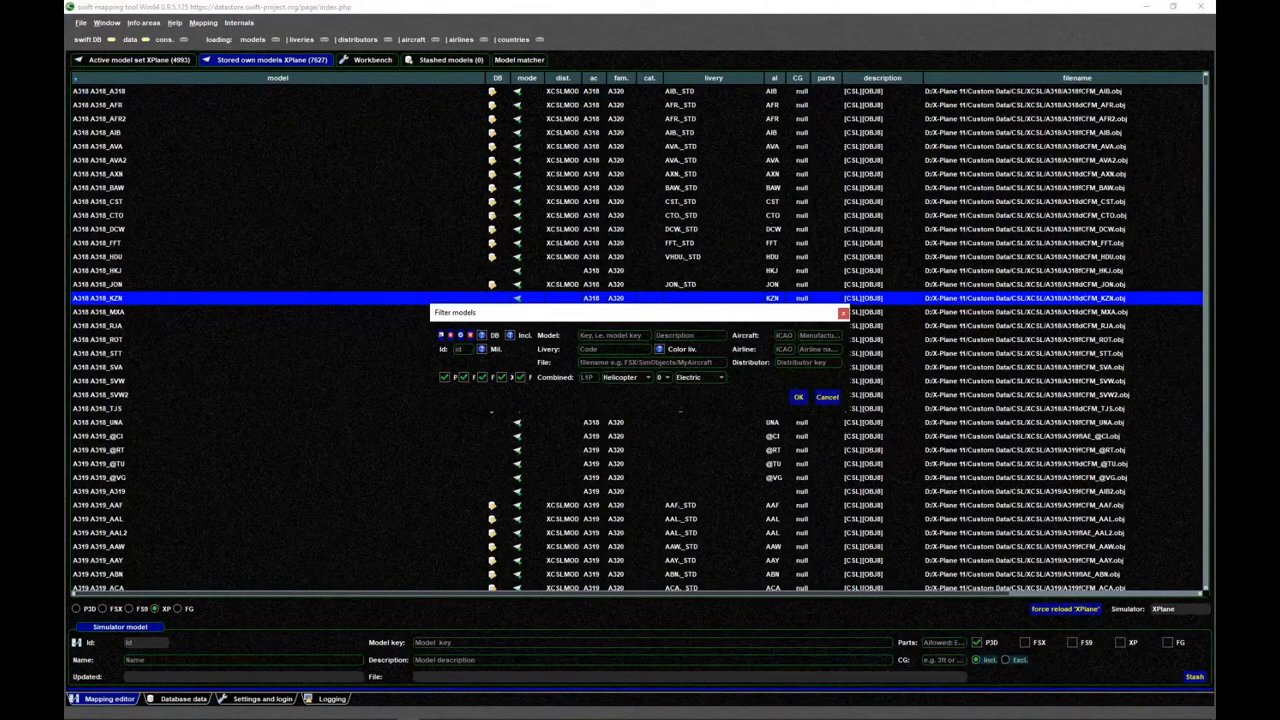
type("CONC")
key("Return")
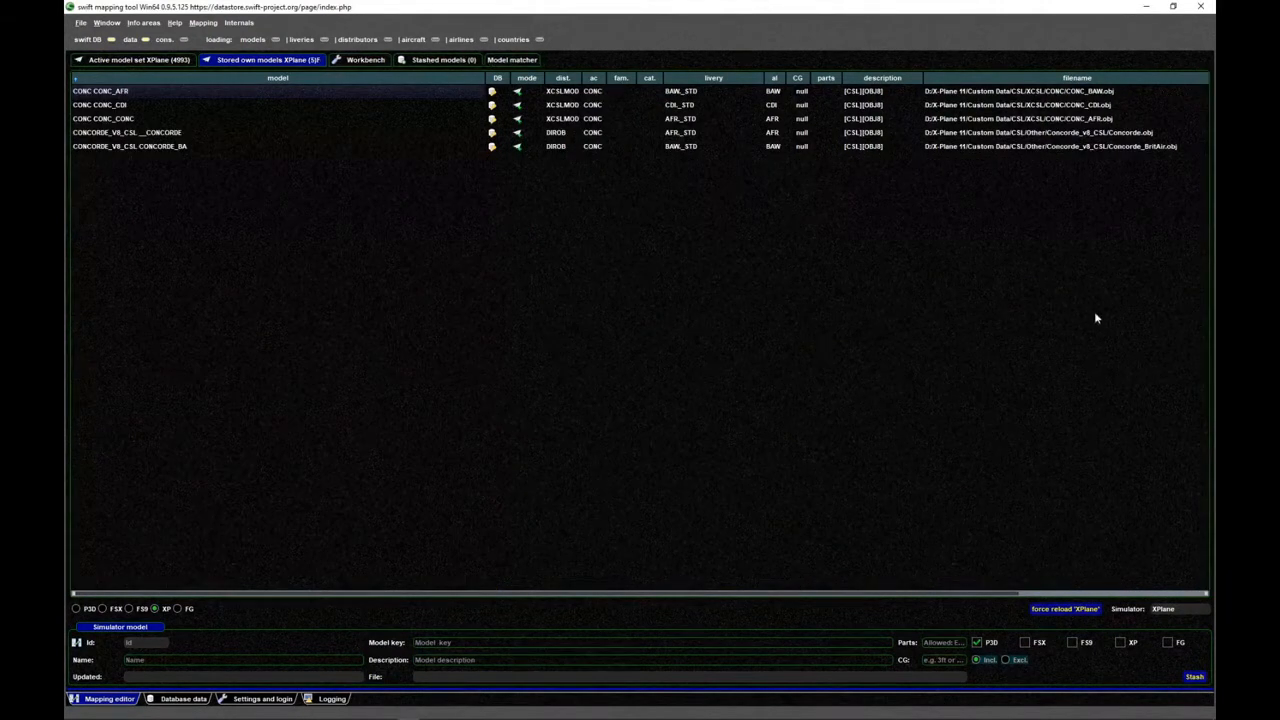
- Add the three XCSLMOD Concorde models, CONC_AFR, CONC_CDI and CONC_CONC, to the own model set
left_click(126, 120)
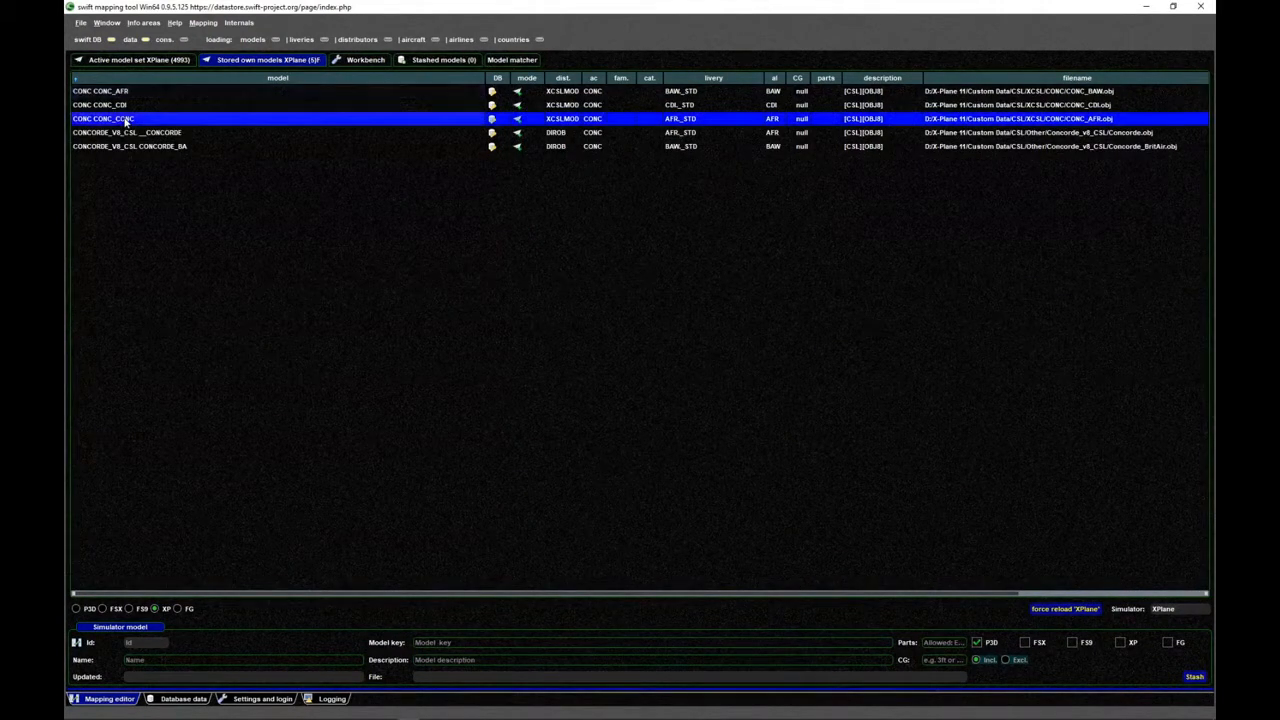
left_click(133, 96, "shift")
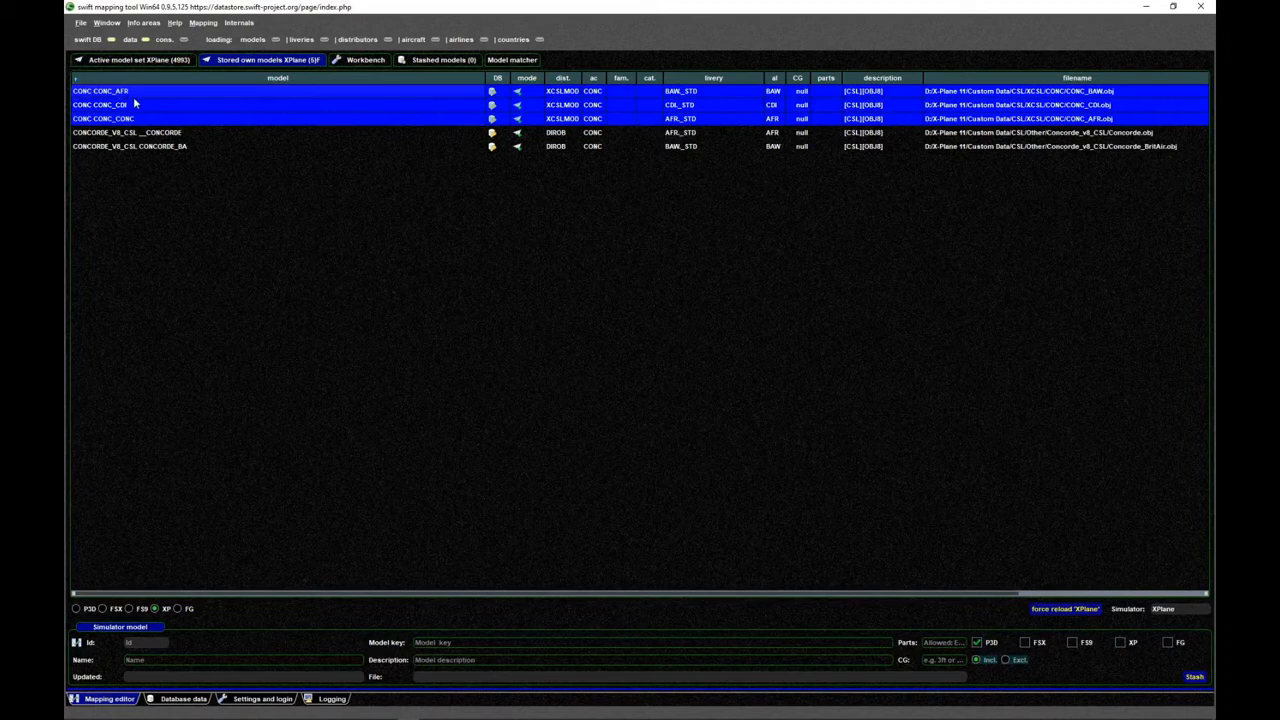
right_click(187, 83)
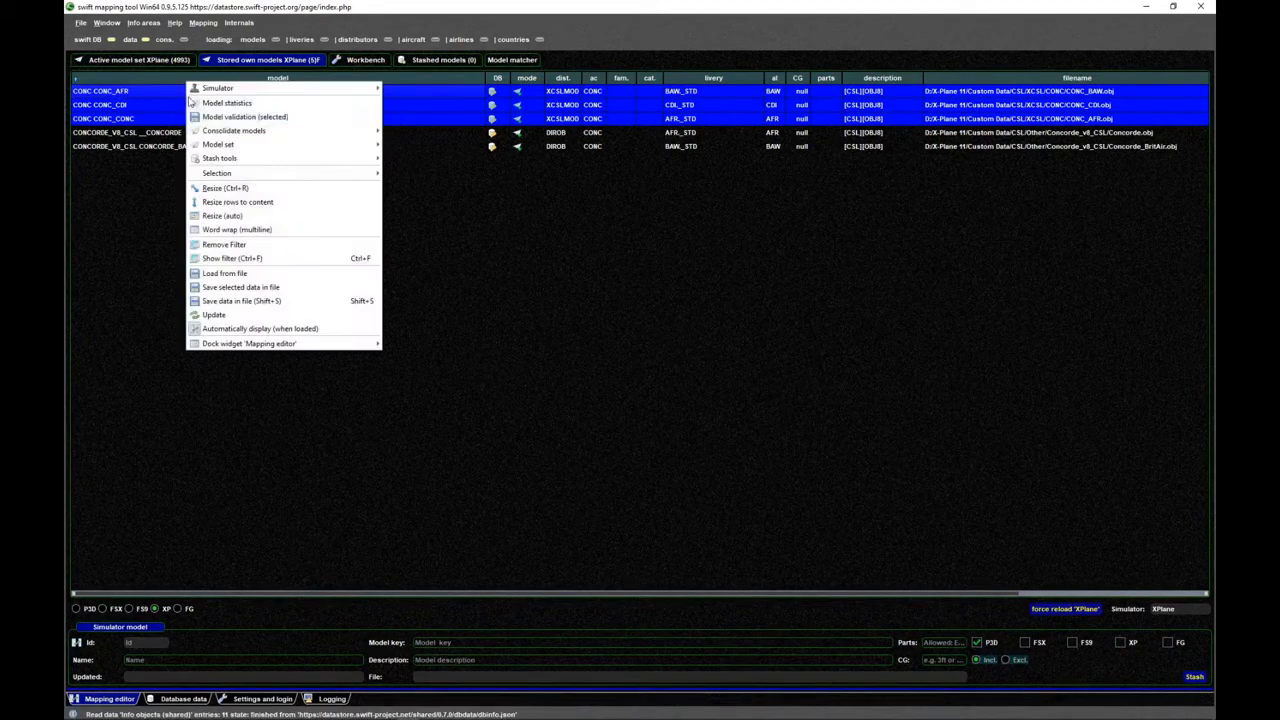
mouse_move(264, 146)
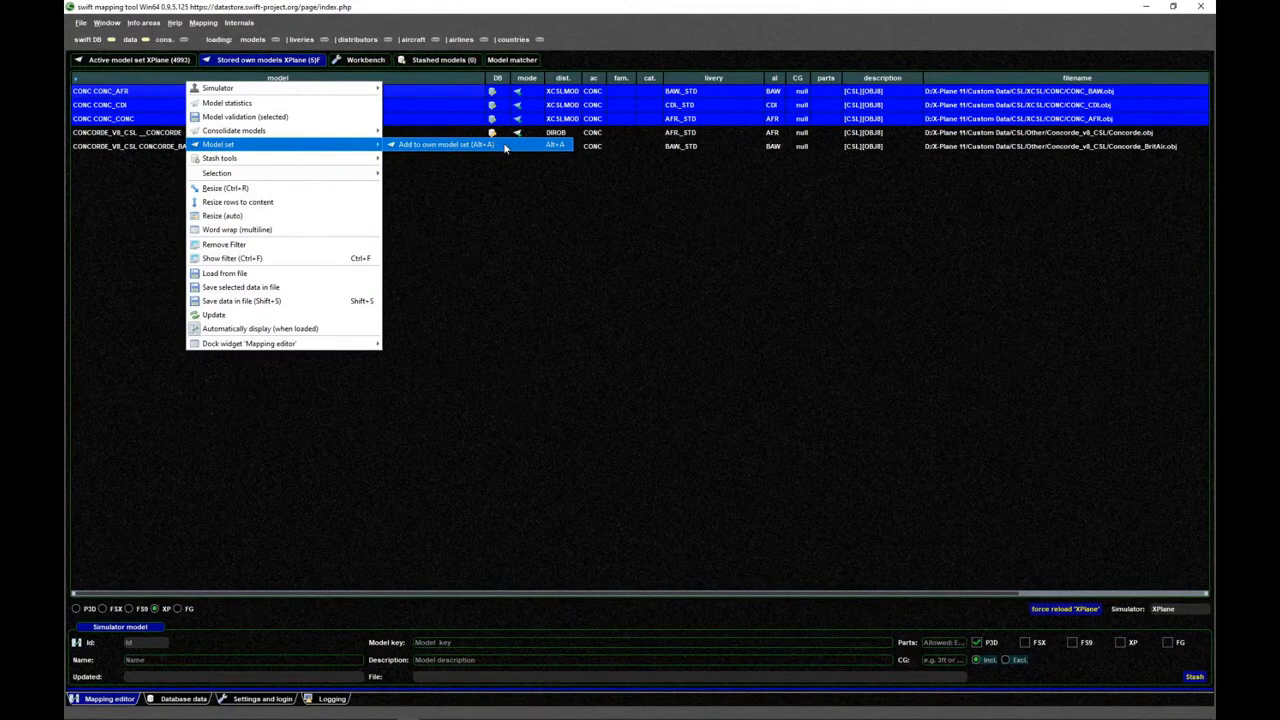
left_click(505, 146)
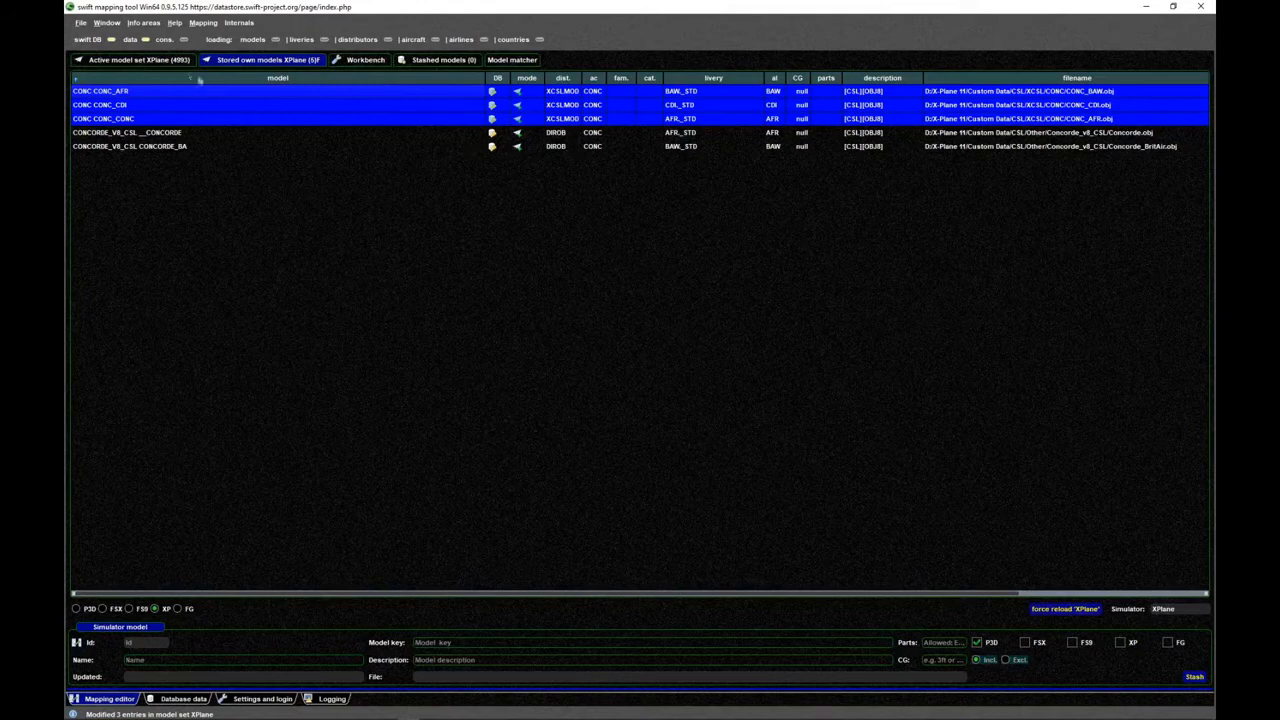
- Filter the active XPlane model set by CONC to list its Concorde models
left_click(168, 61)
left_click(172, 146)
key("ctrl+f")
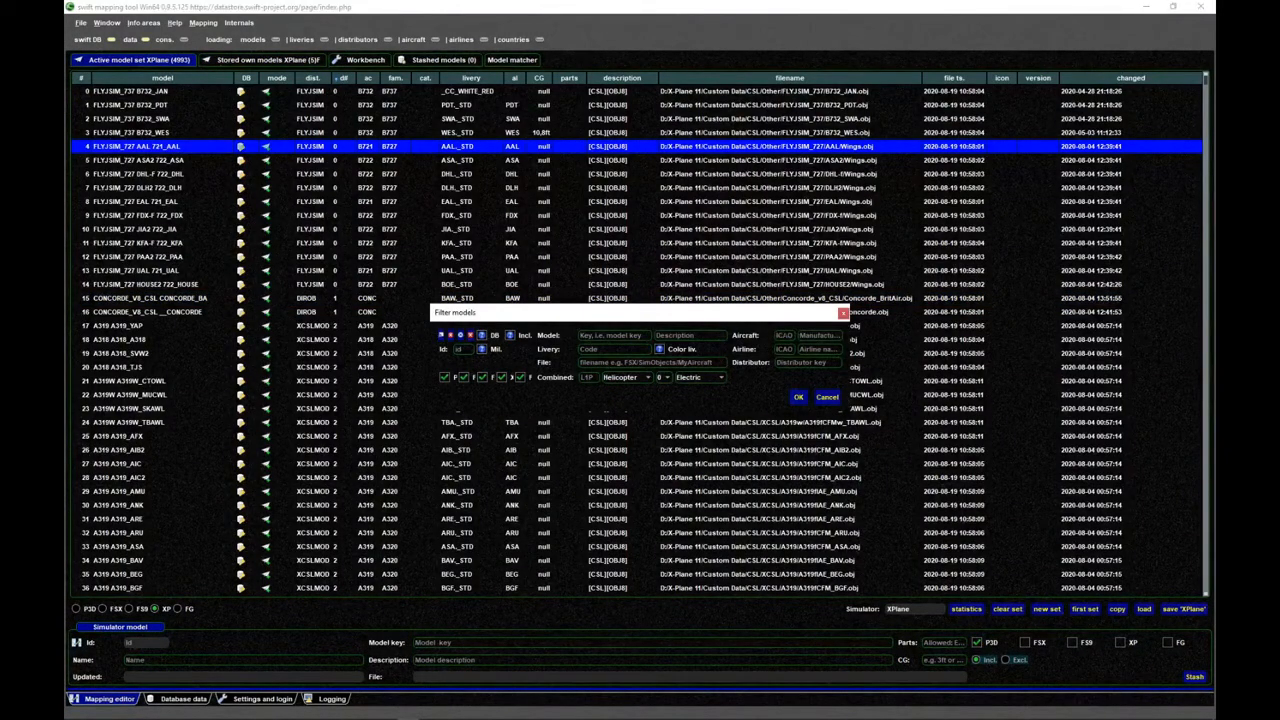
type("CONC")
key("Return")
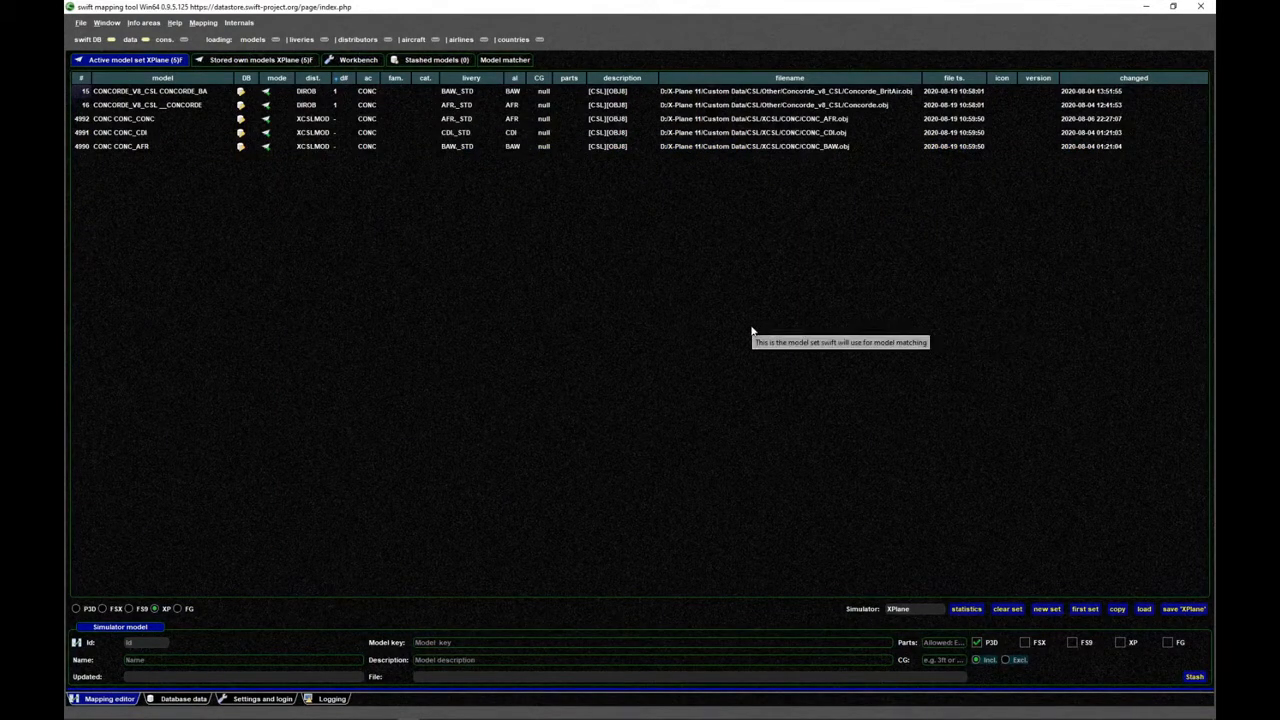
- Delete the three XCSLMOD Concorde models, CONC_CONC, CONC_CDI and CONC_AFR, from the active model set
left_click(148, 118)
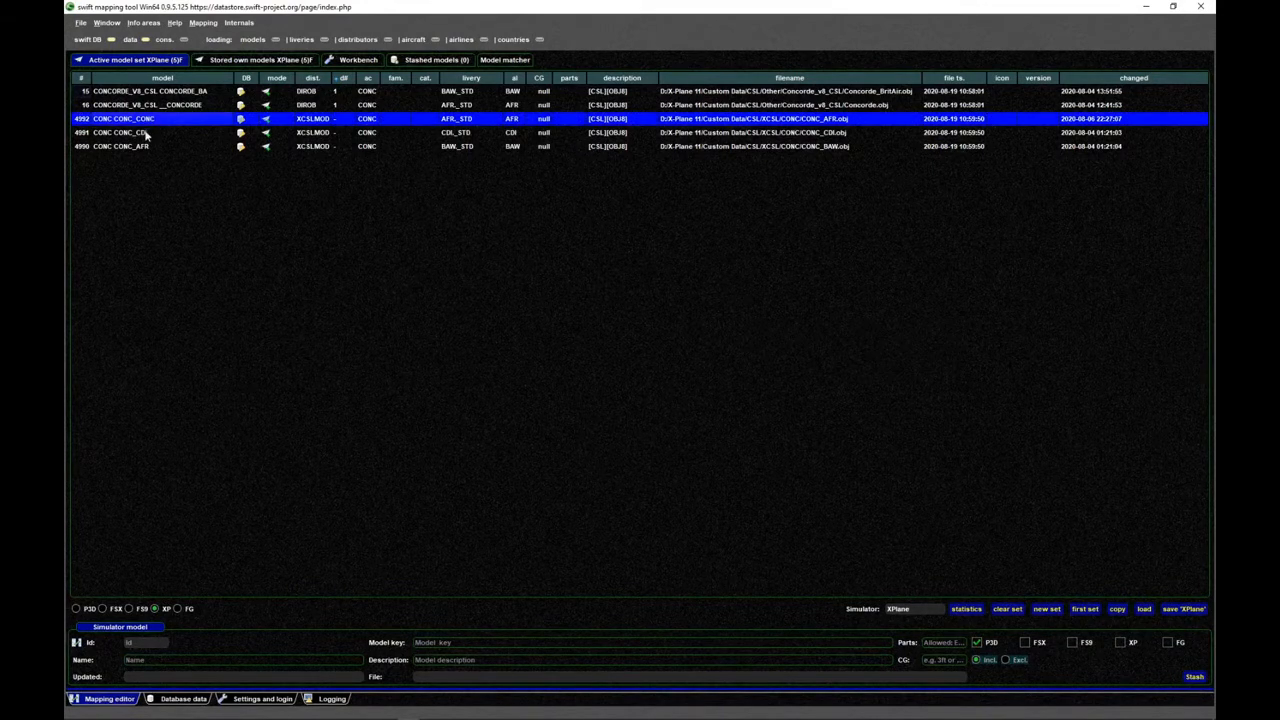
left_click(145, 146, "shift")
key("Delete")
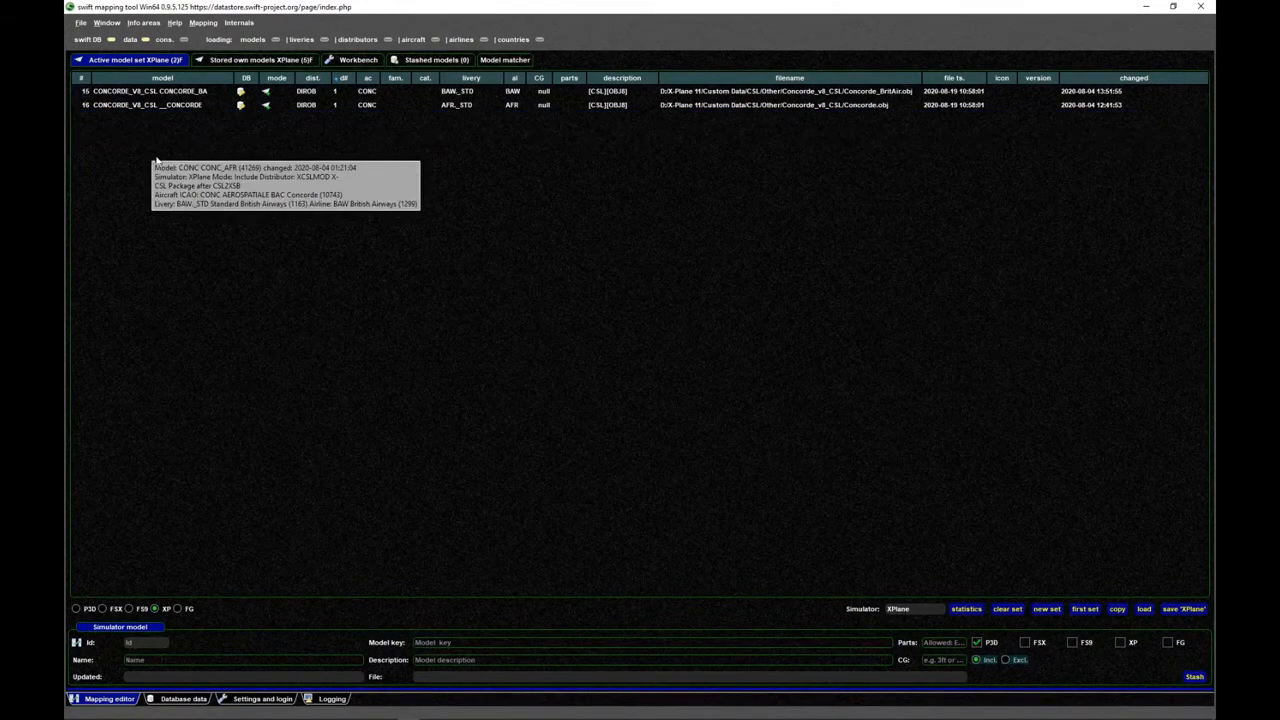
- Remove the CONC filter from the active XPlane model set and save the full set
key("ctrl+f")
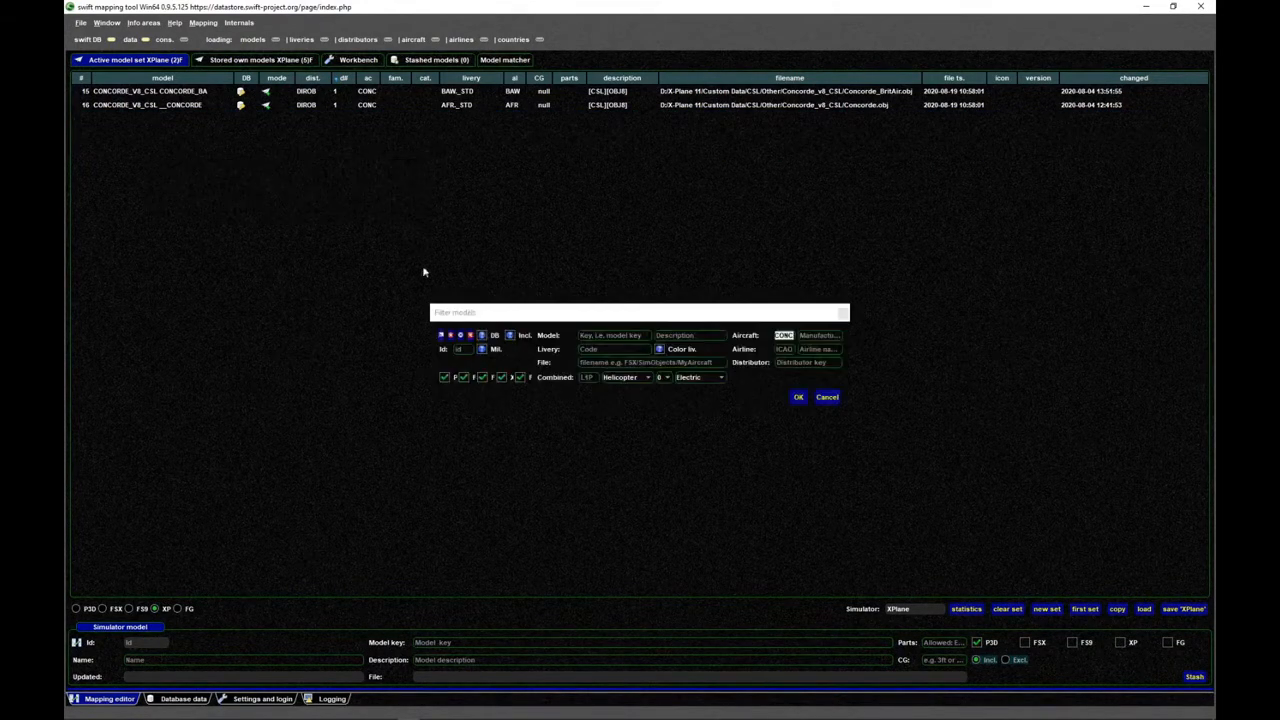
left_click(471, 337)
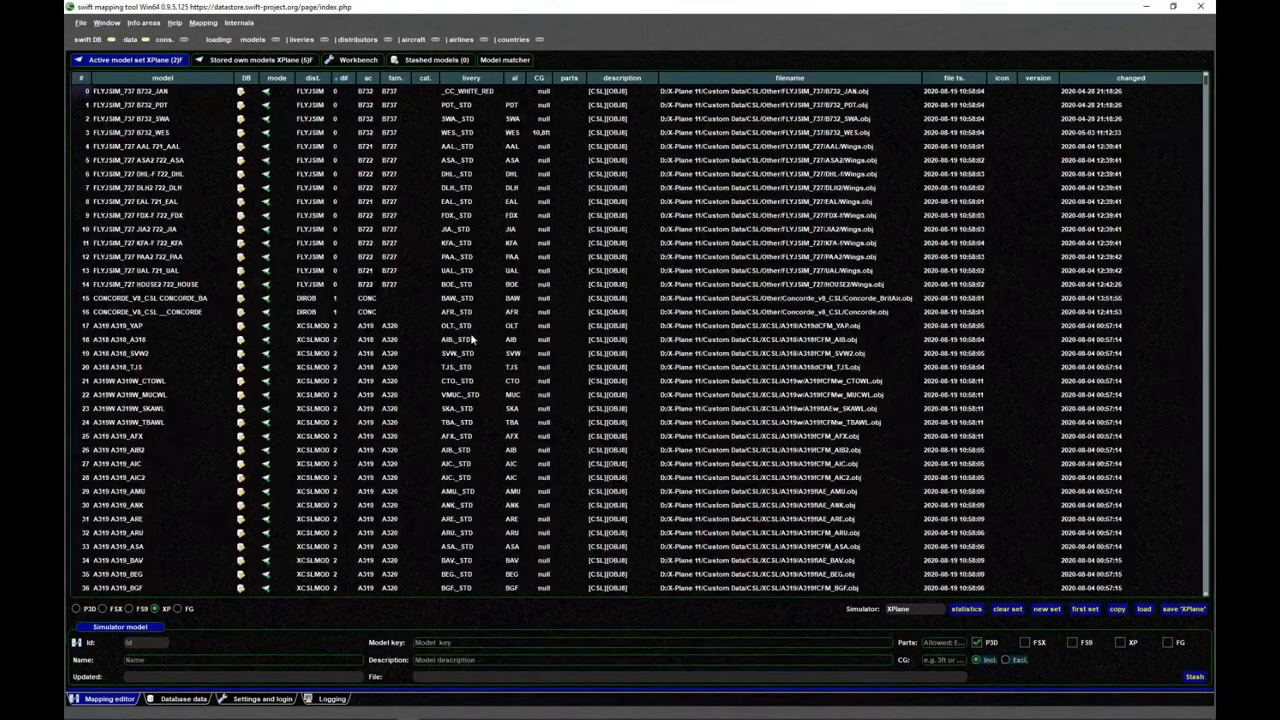
left_click(1185, 610)
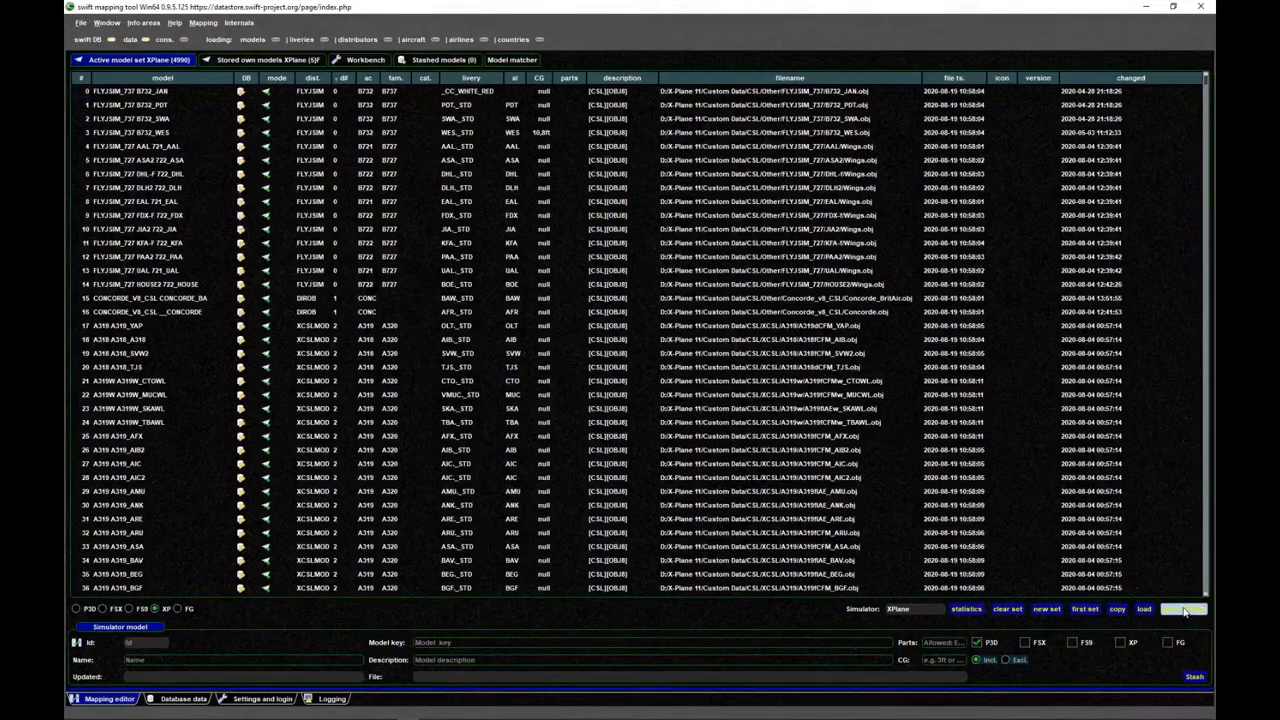
left_click(806, 347)
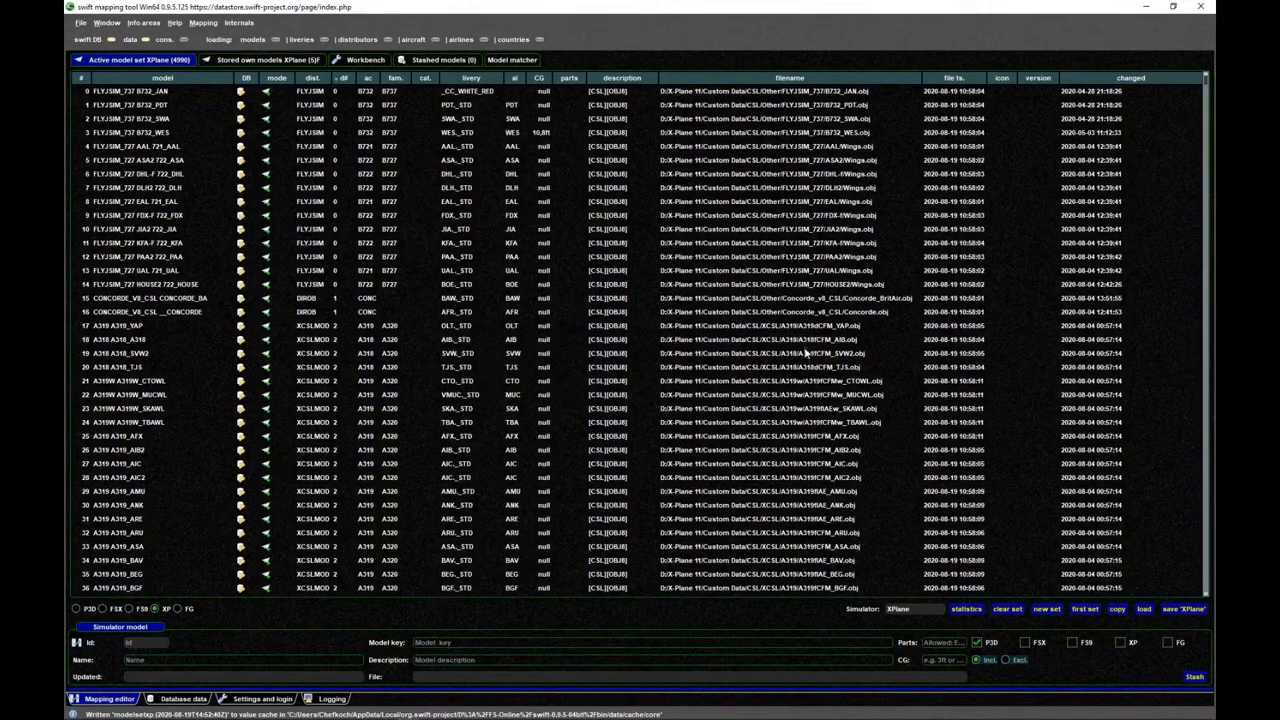
- Remove the CONC filter from the stored own XPlane models and return to the active model set
left_click(266, 60)
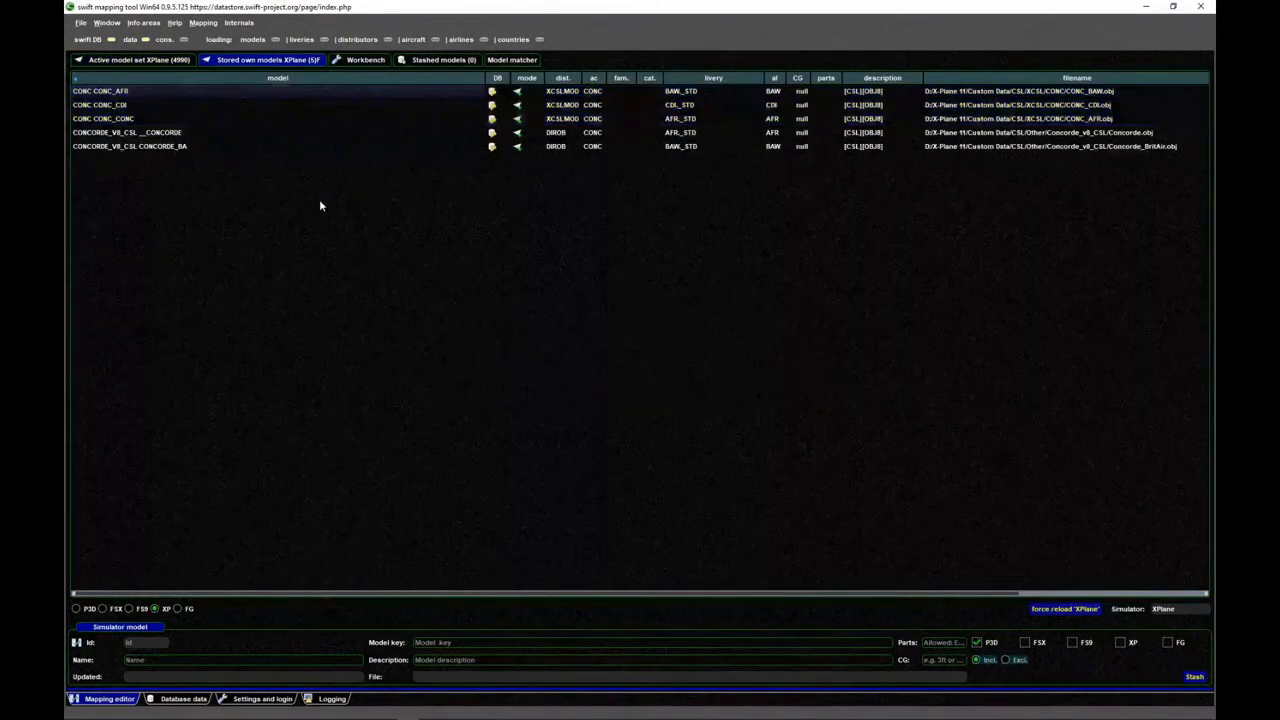
key("ctrl+f")
left_click(471, 336)
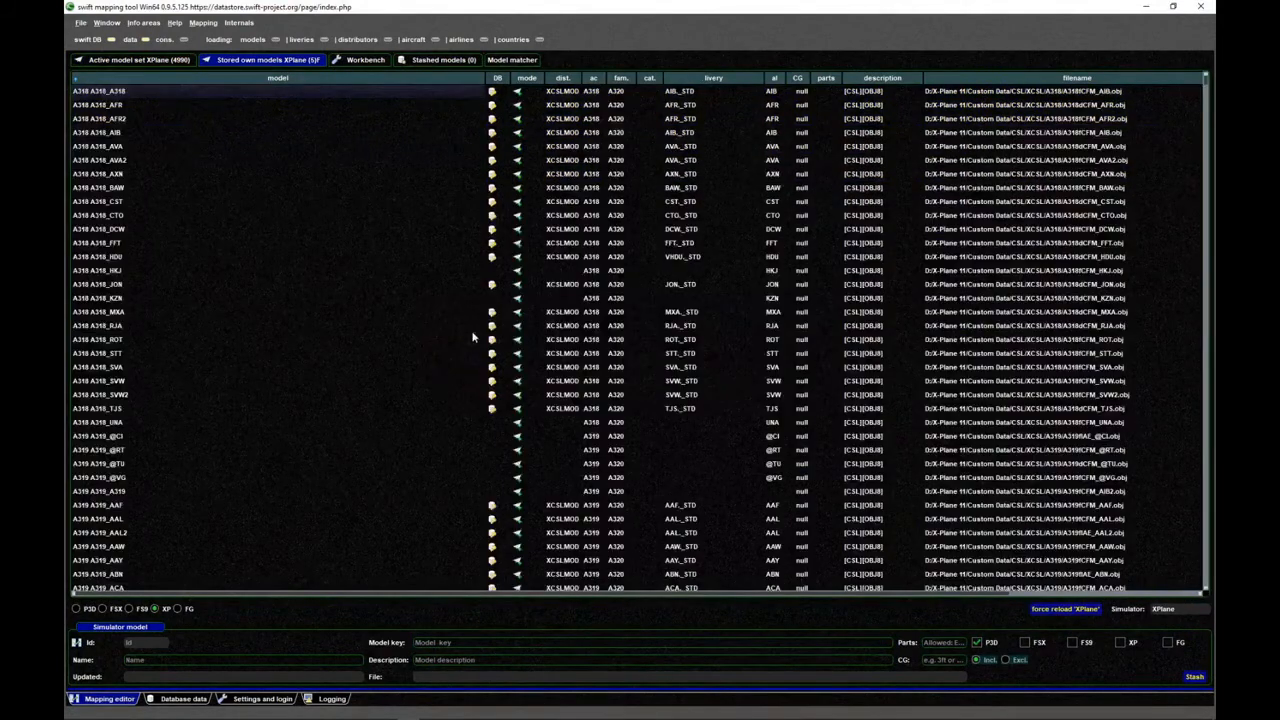
left_click(138, 62)
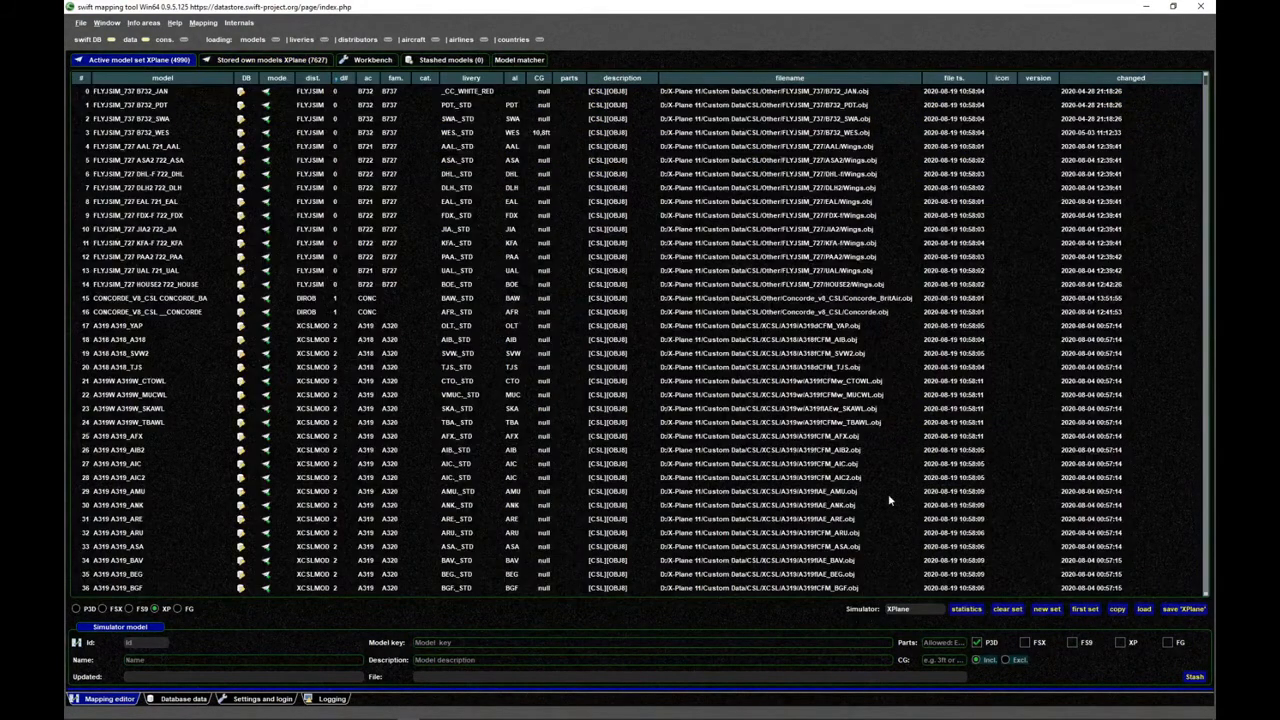